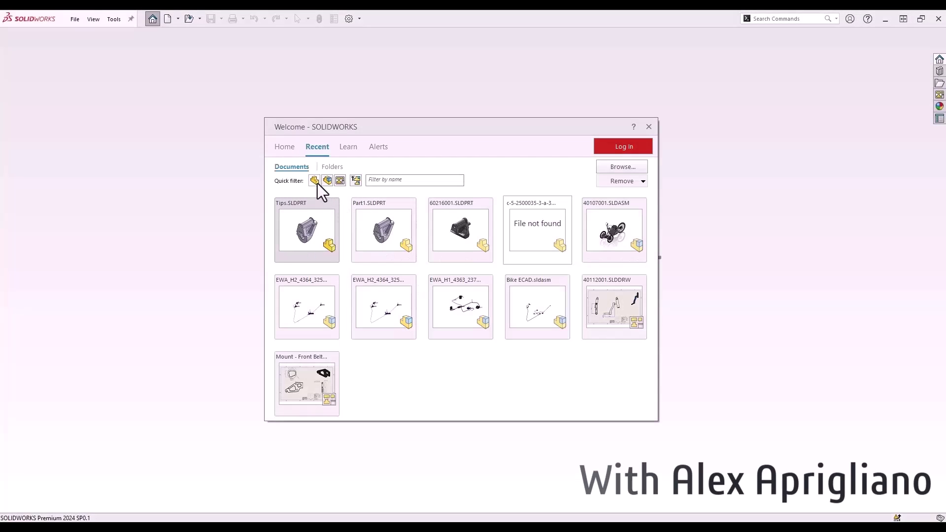
Create a new Part document from the Welcome dialog's Home tab.
left_click(289, 146)
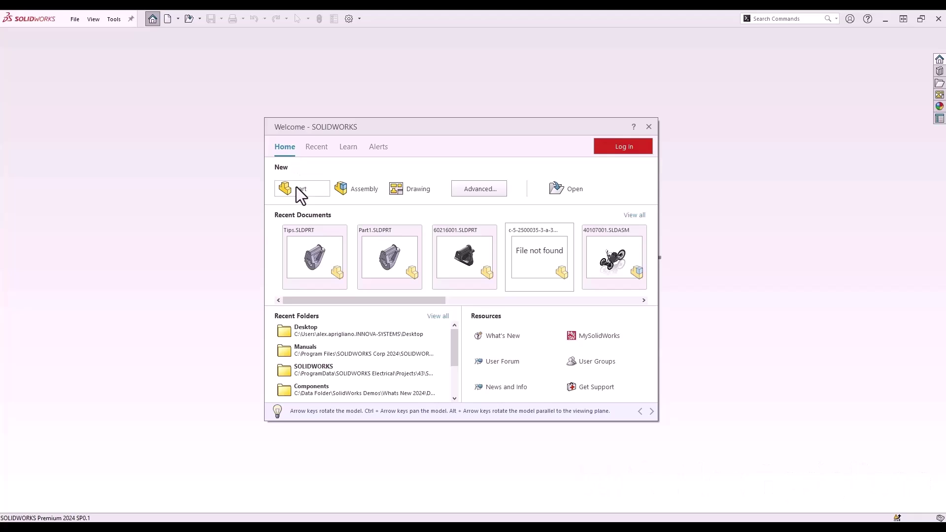
left_click(297, 187)
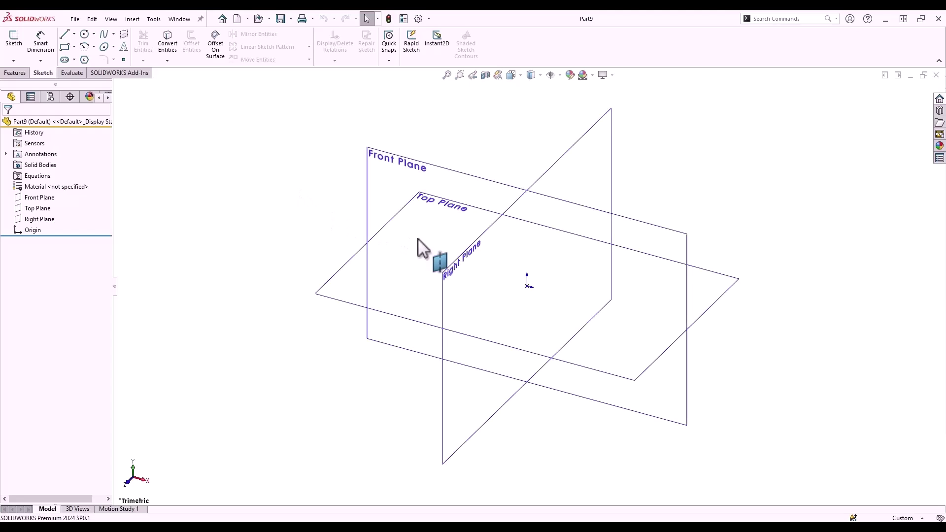
Start Sketch1 on the Front Plane, try the gesture ring's Line command, and open toolbar customization.
left_click(411, 212)
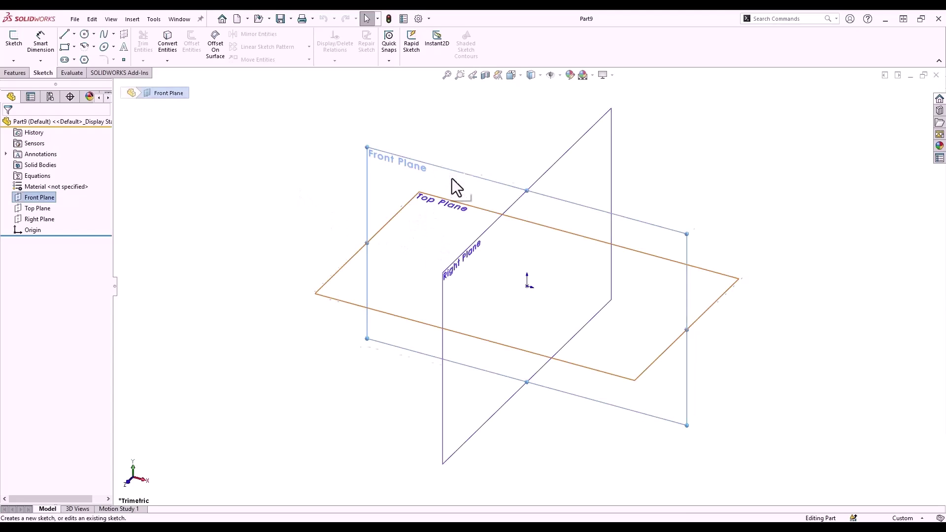
left_click(452, 177)
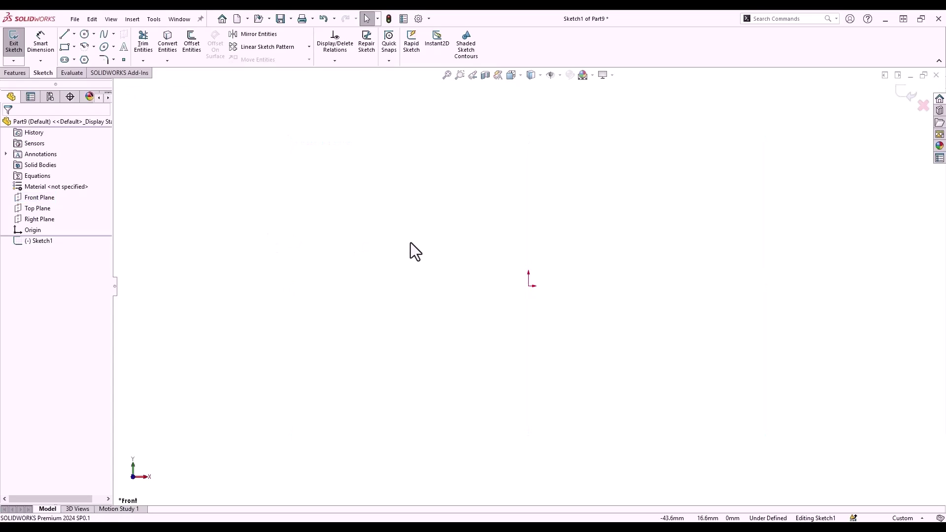
mouse_move(413, 243)
right_mouse_down()
mouse_move(422, 243)
mouse_move(400, 248)
right_mouse_up()
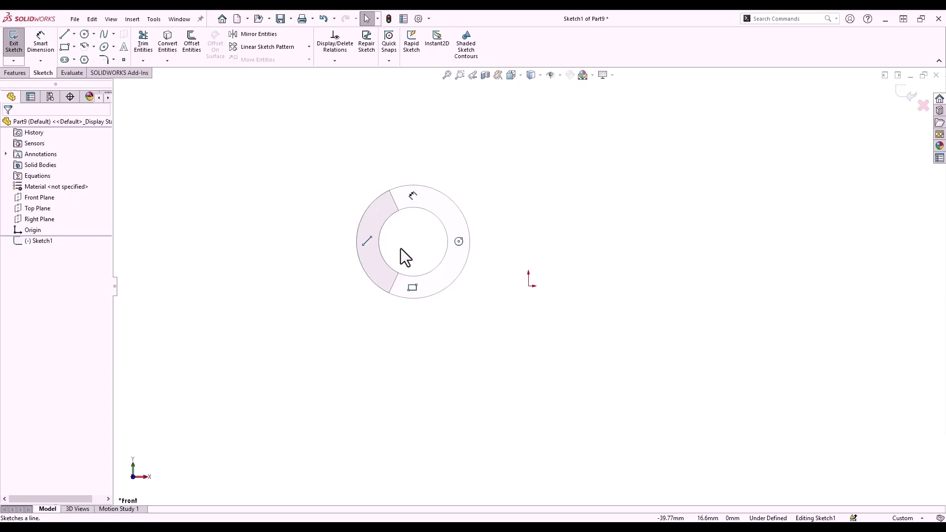
mouse_move(401, 248)
right_mouse_down()
mouse_move(404, 220)
mouse_move(389, 236)
right_mouse_up()
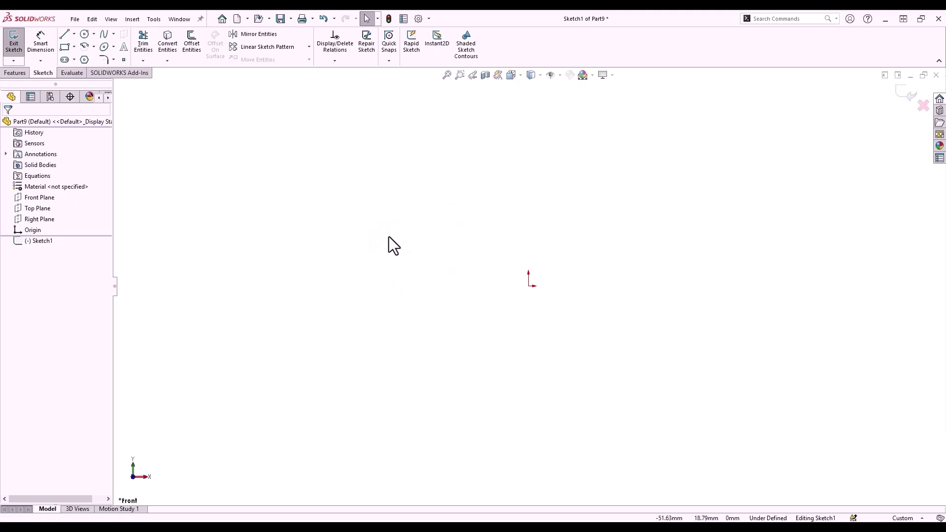
right_click(513, 50)
left_click(551, 107)
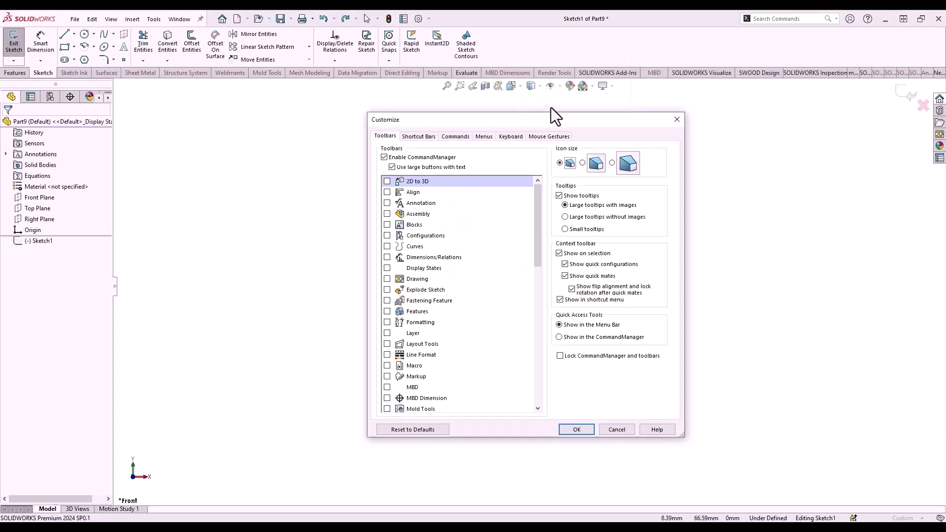
left_click(430, 136)
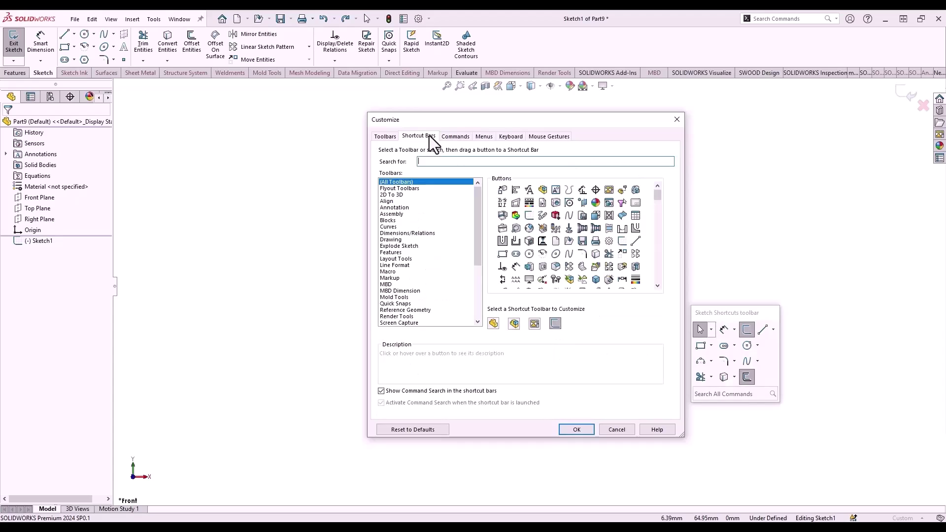
left_click(546, 137)
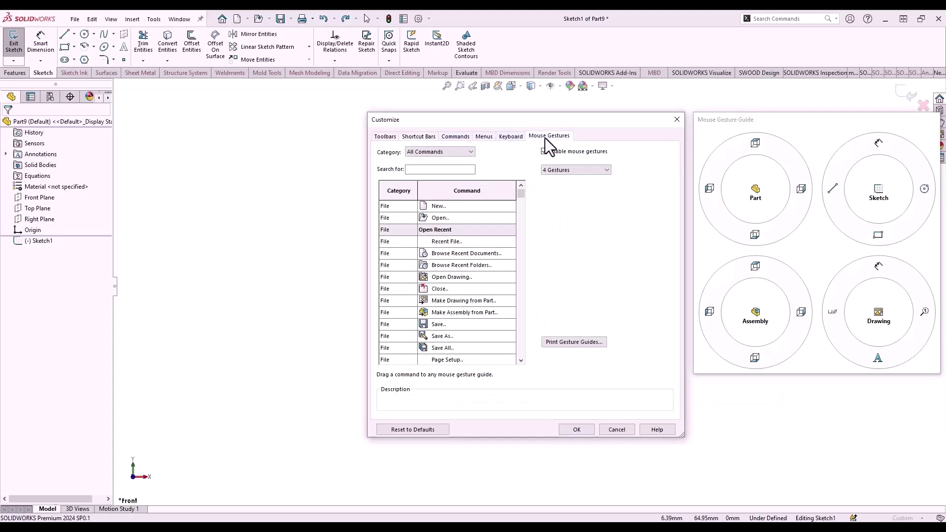
left_click(577, 169)
left_click(568, 203)
left_click(568, 170)
left_click(567, 210)
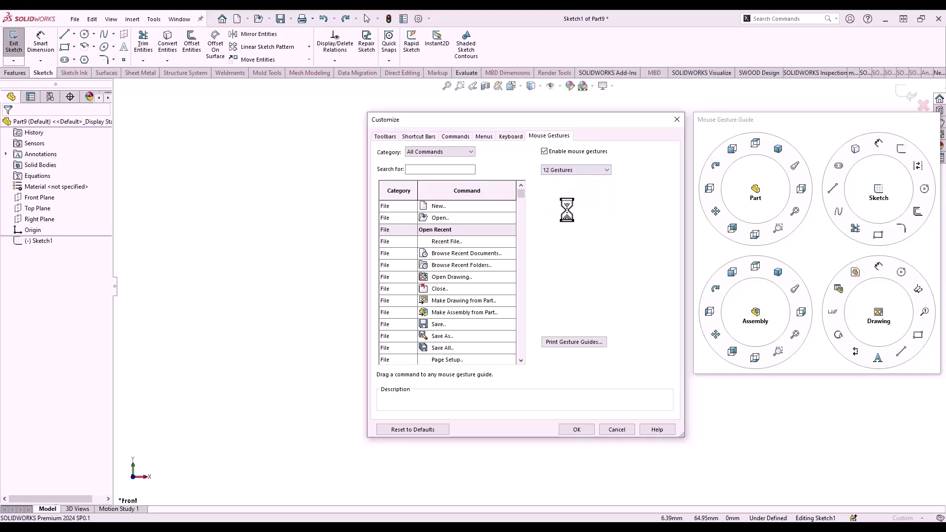
left_click(569, 173)
left_click(568, 197)
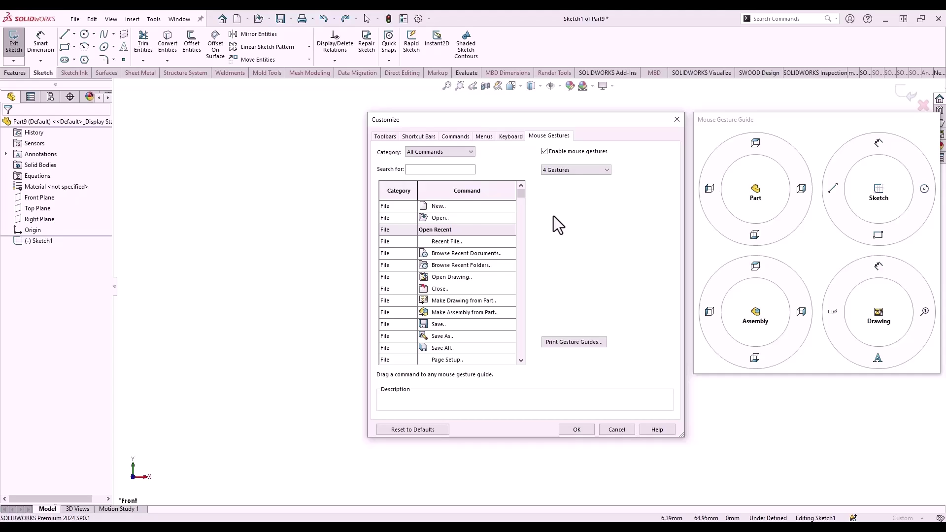
left_click_drag(436, 207, 741, 233)
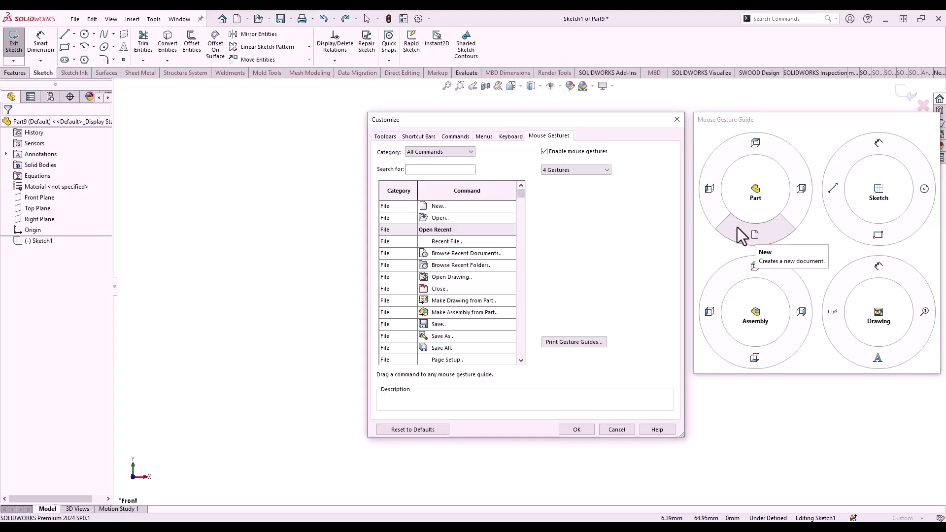
left_click(617, 429)
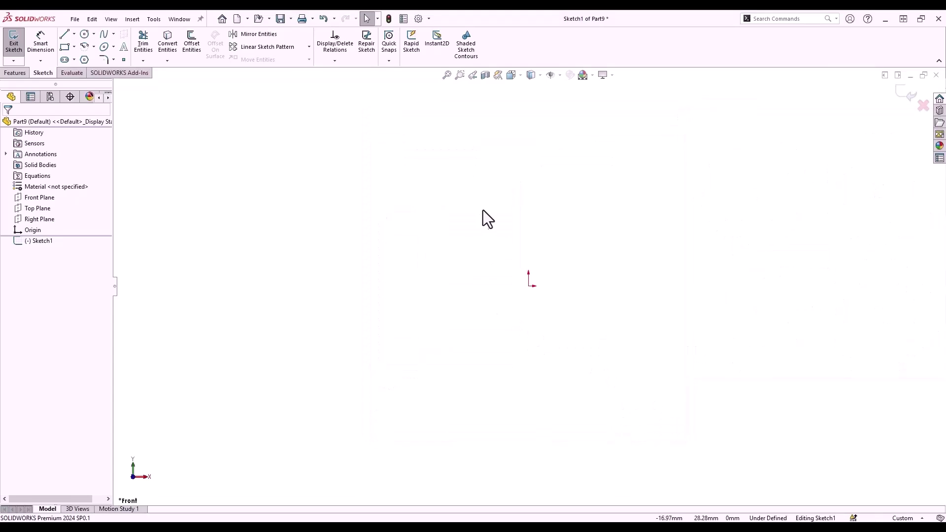
With Add Dimensions on, draw a vertical line down from the origin dimensioned to 50.
right_click_drag(478, 222, 443, 210)
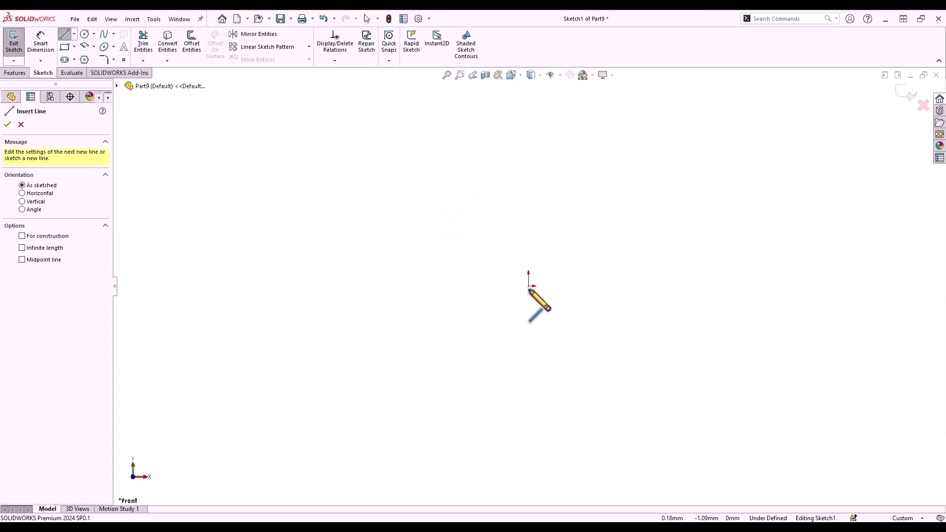
right_click(527, 307)
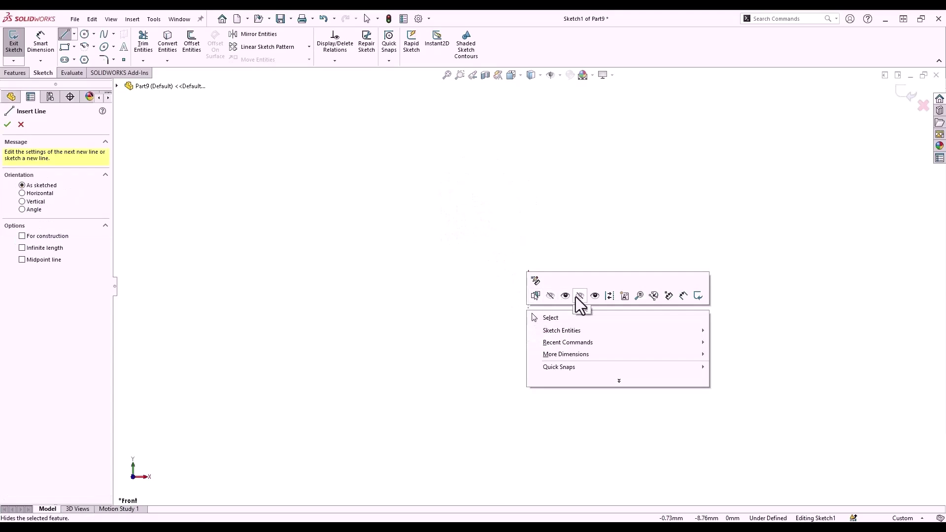
left_click(668, 296)
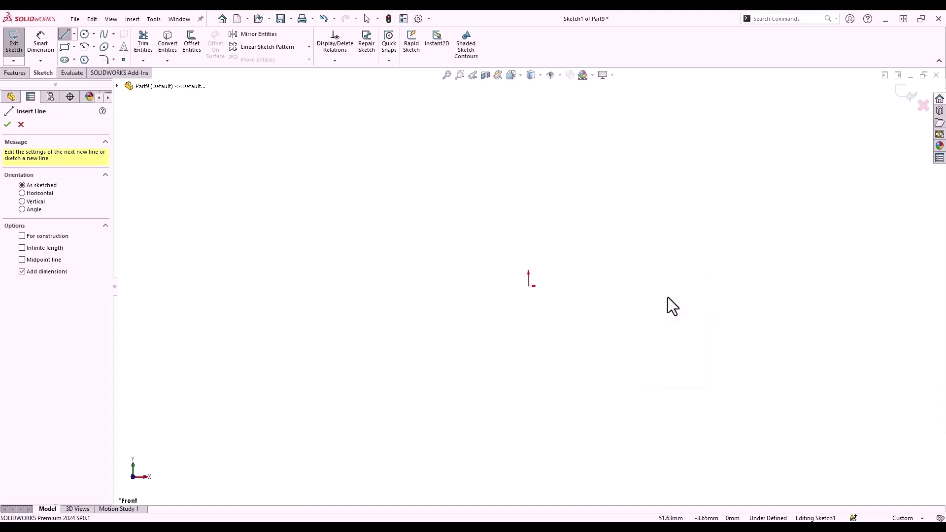
left_click(529, 286)
type("50")
key("Return")
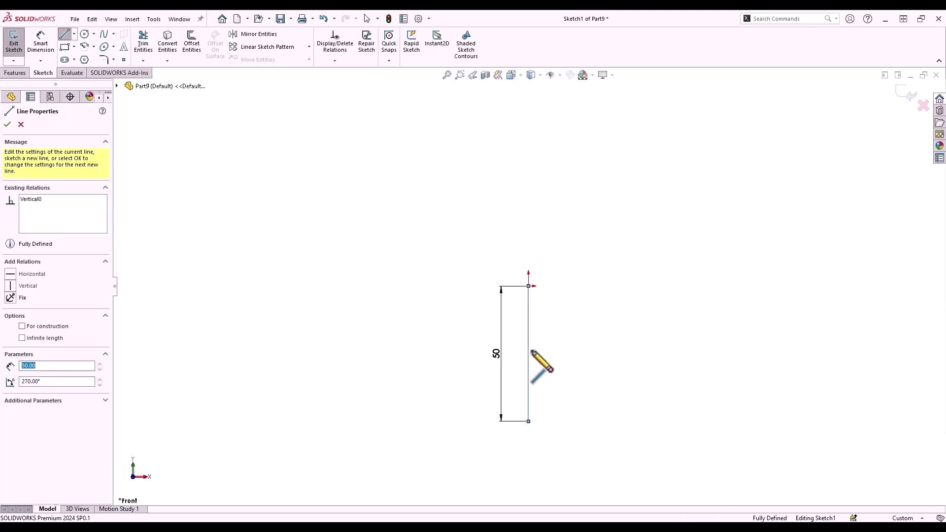
key("Escape")
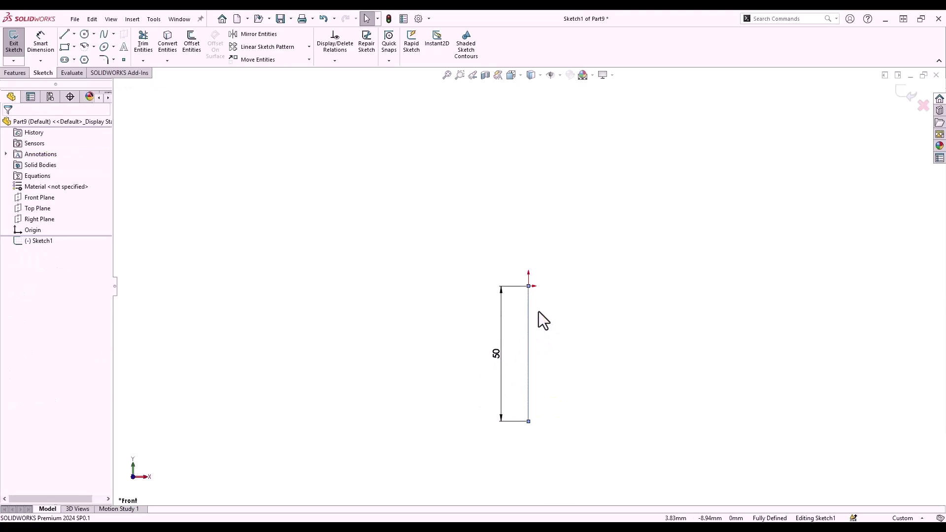
Toggle numeric input, then add the Web commands button to the Sketch Shortcuts toolbar.
right_click(558, 310)
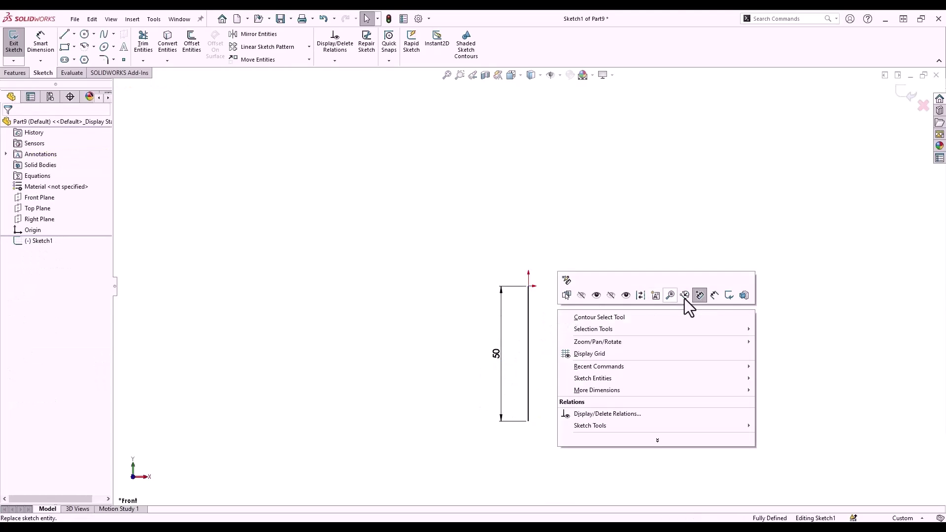
left_click(698, 296)
key("s")
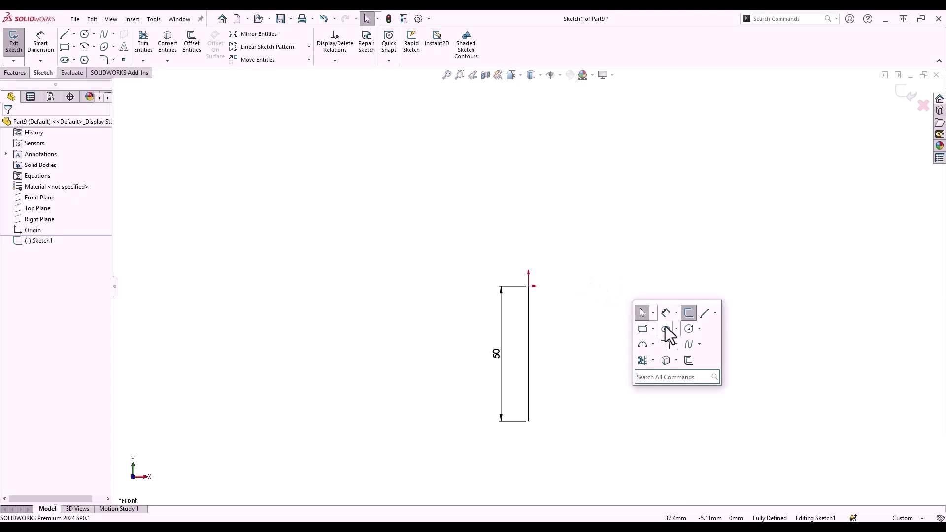
right_click(714, 351)
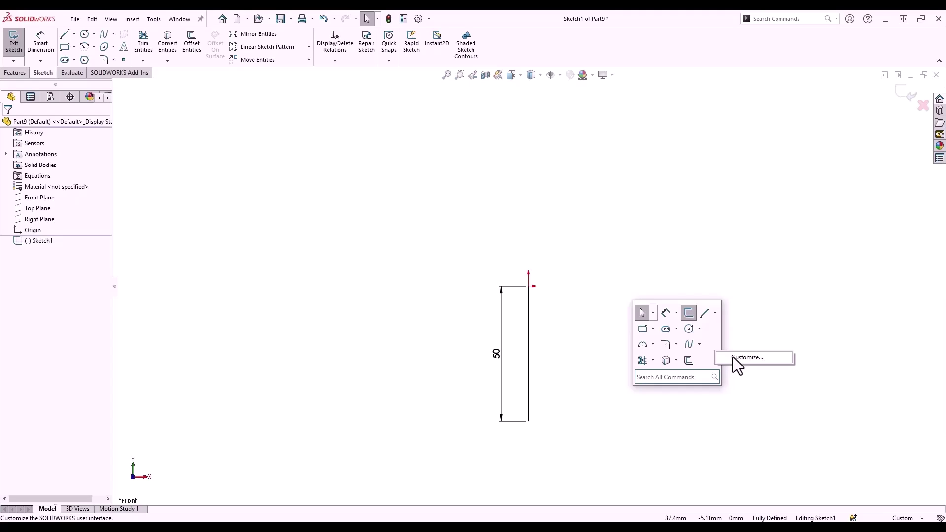
left_click(733, 357)
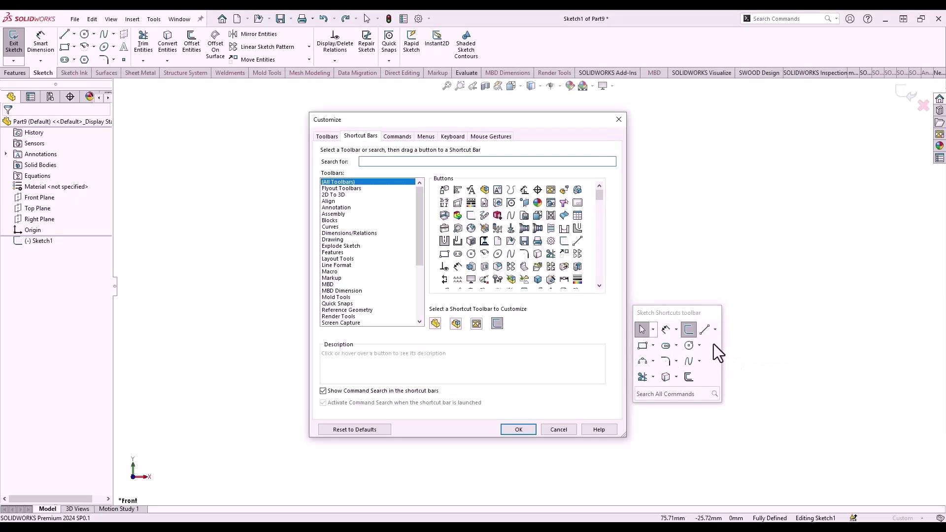
mouse_move(472, 230)
left_mouse_down()
mouse_move(717, 373)
mouse_move(702, 360)
mouse_move(711, 377)
left_mouse_up()
left_click(567, 430)
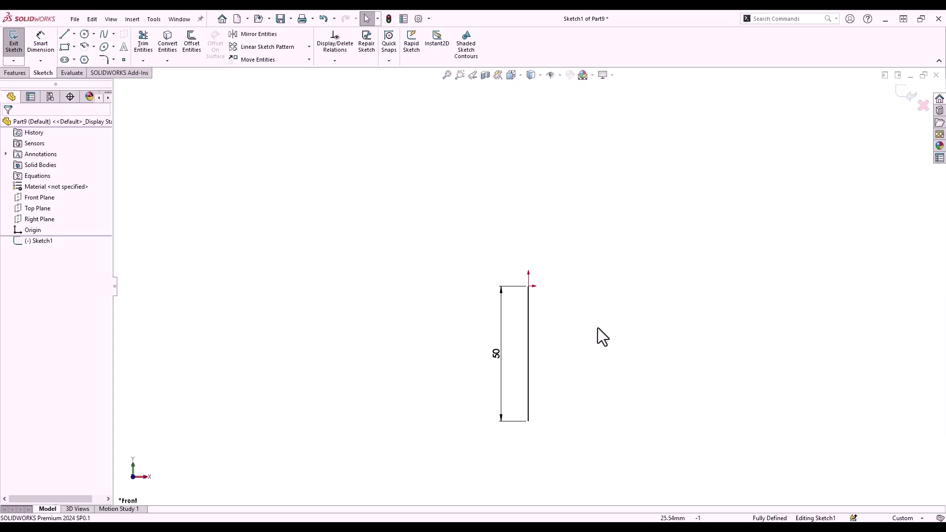
Cancel the unfinished radius 25 circle at the origin and open System Options.
key("s")
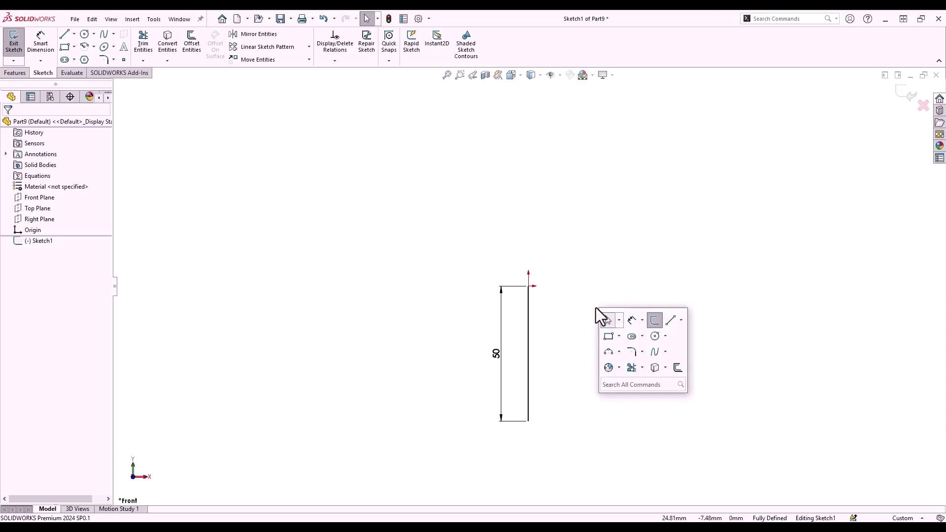
left_click(654, 337)
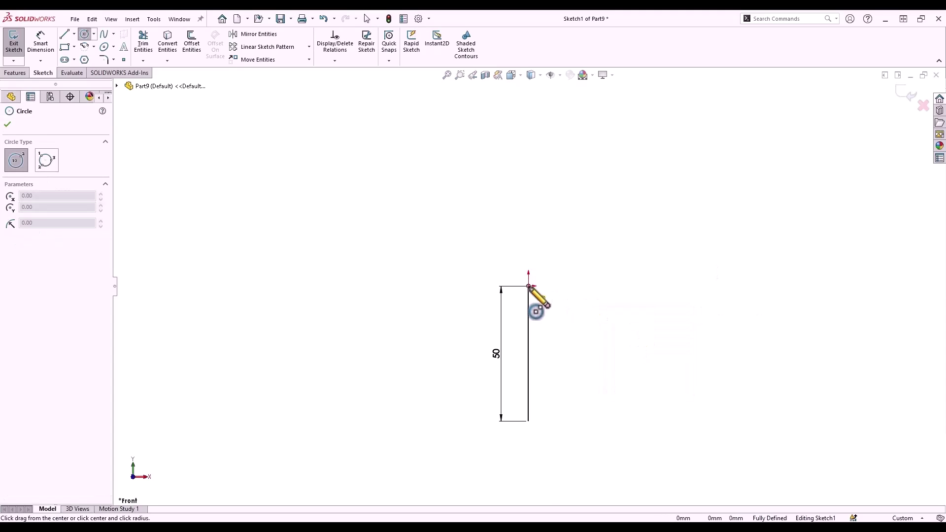
left_click(529, 287)
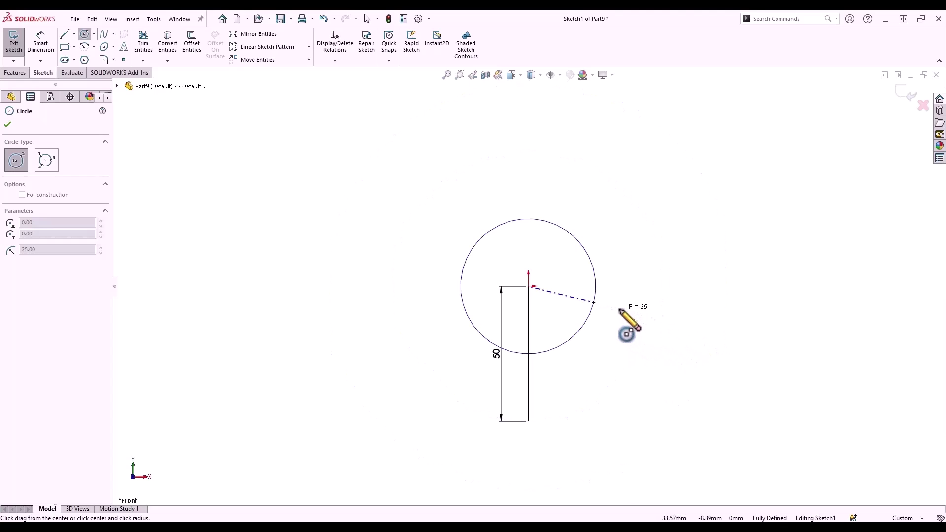
key("Escape")
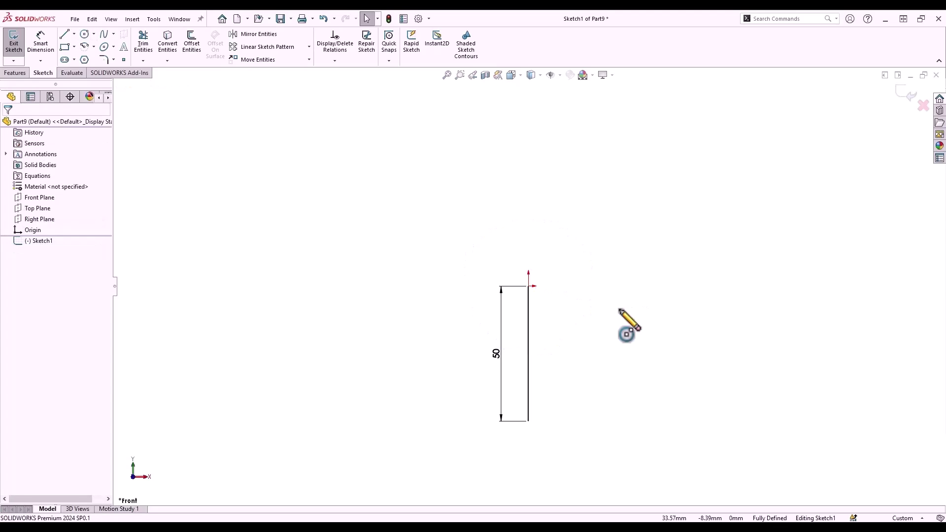
left_click(417, 20)
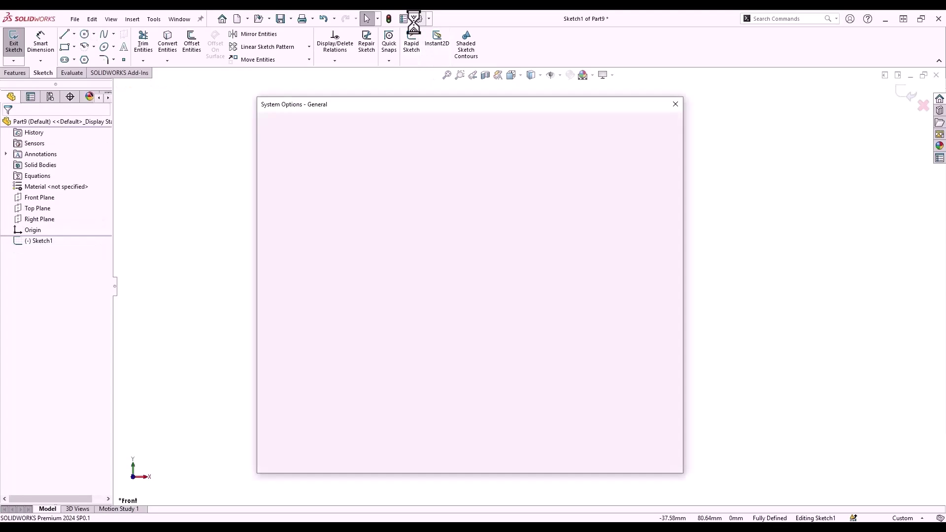
Set Document Properties > Grid/Snap to 8 minor-lines per major and confirm.
left_click(601, 118)
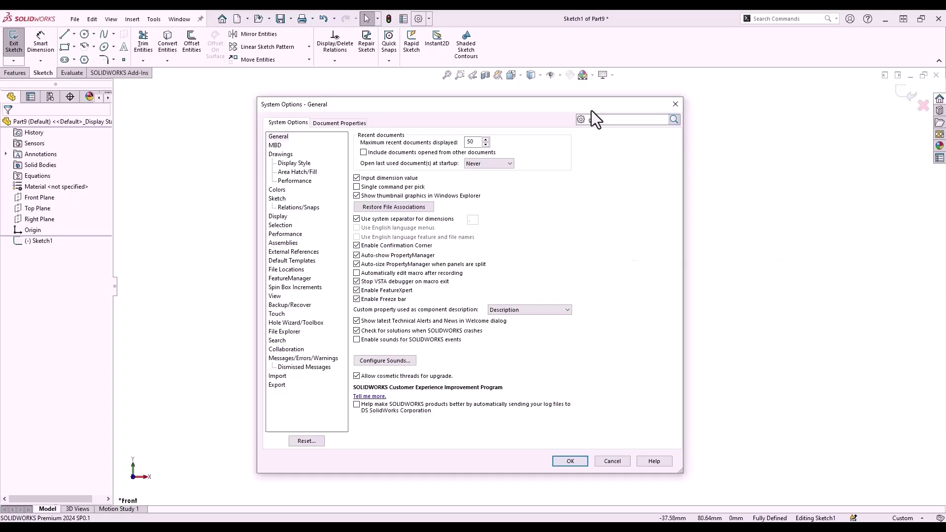
type("grid")
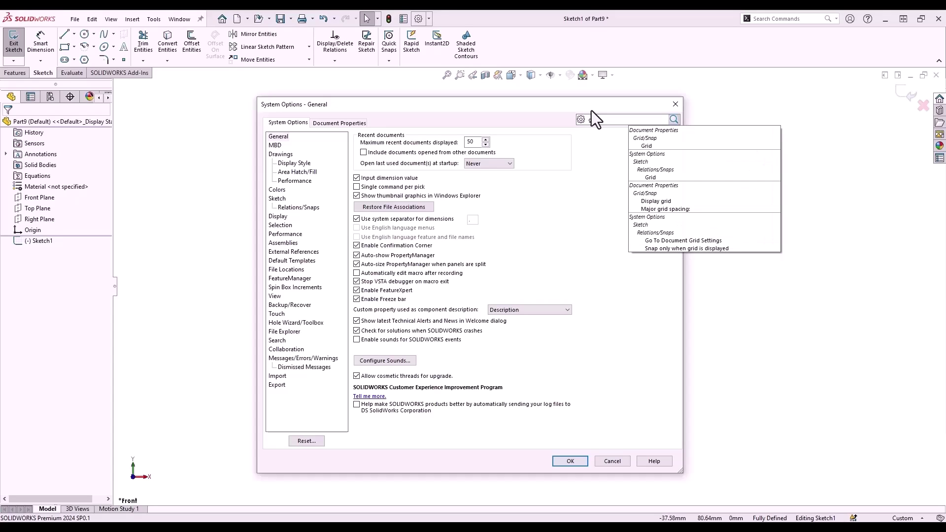
left_click(636, 137)
left_click_drag(450, 175, 422, 191)
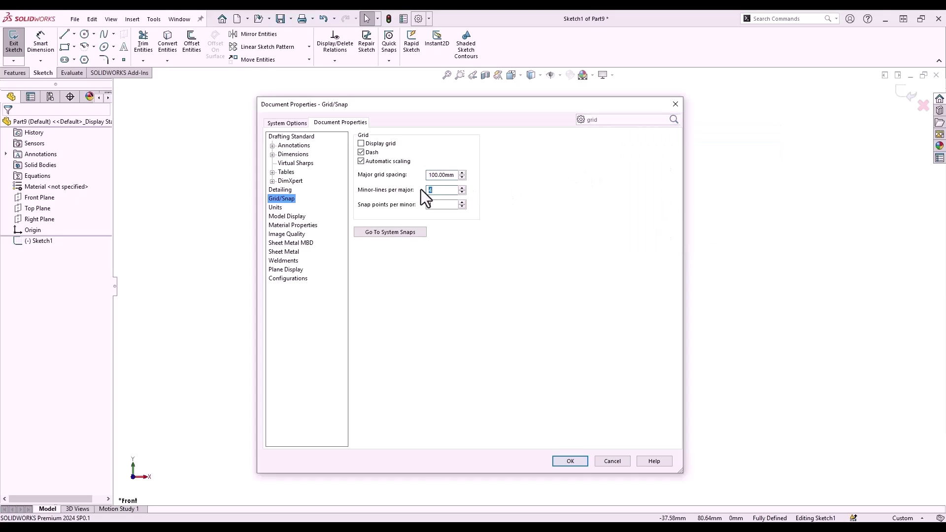
left_click(568, 461)
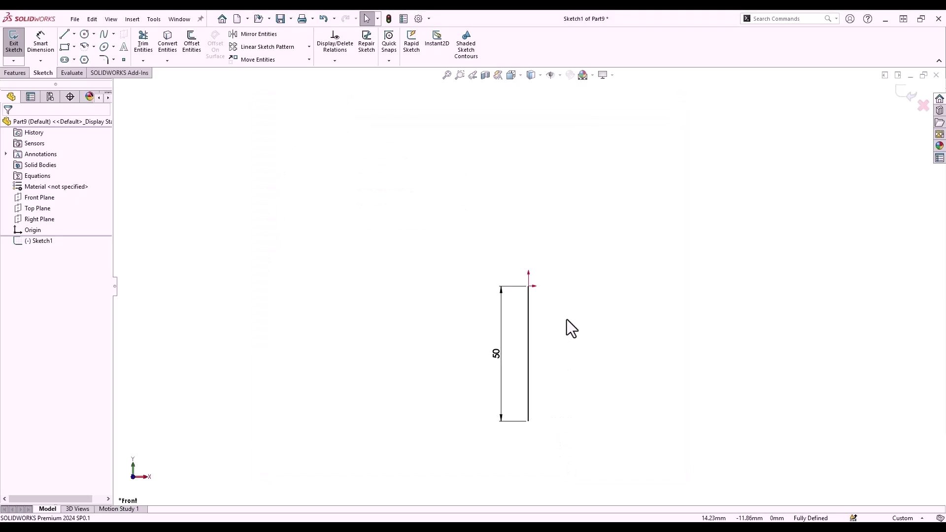
Draw an R12.5 circle at the origin and an R25 circle at the line's end, then shift the 50 dimension left.
key("s")
left_click(626, 348)
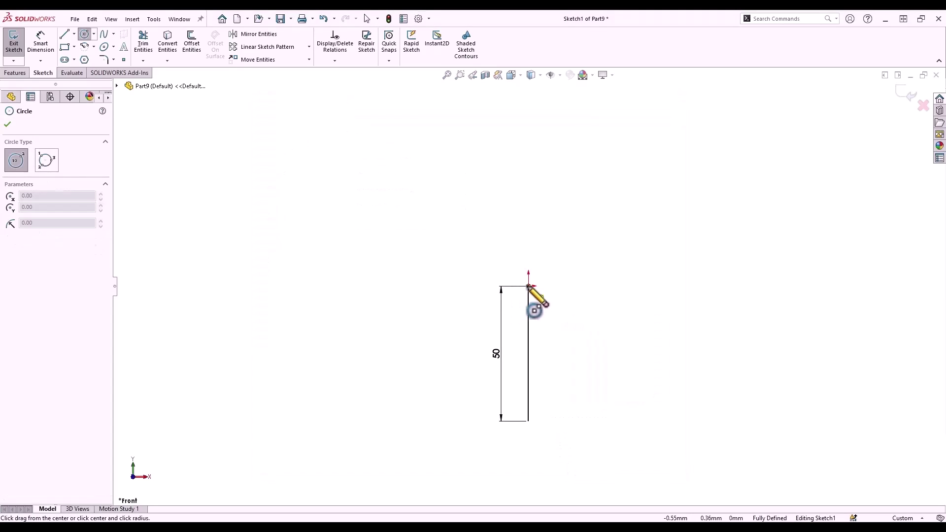
left_click(528, 286)
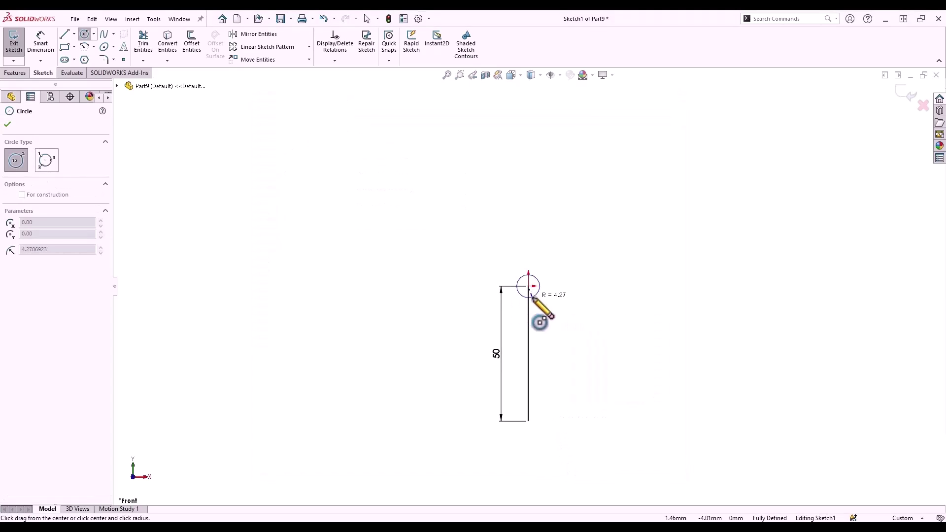
left_click(562, 317)
left_click(528, 421)
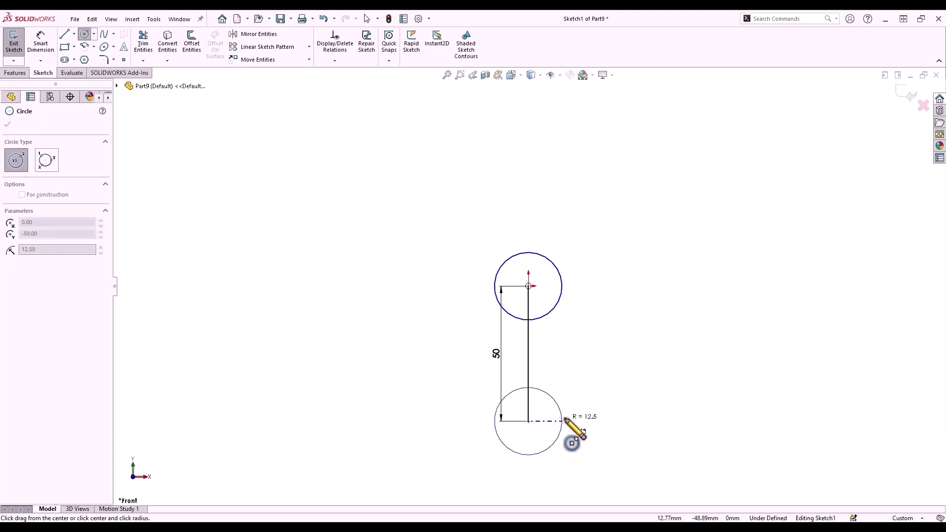
left_click(595, 411)
key("Escape")
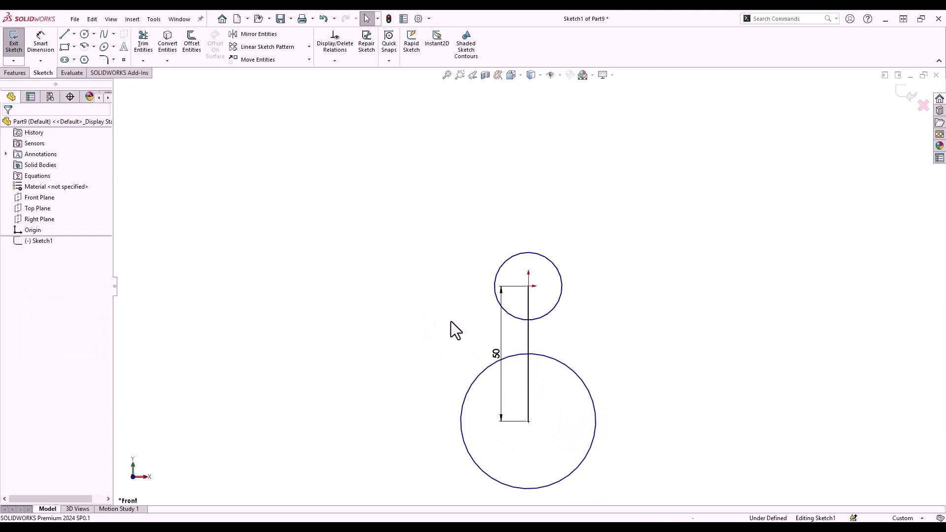
left_click_drag(497, 355, 422, 351)
Sketch the left side line, small-circle chord, right side line and large-circle chord as one chain.
left_click(469, 354)
key("s")
left_click(544, 366)
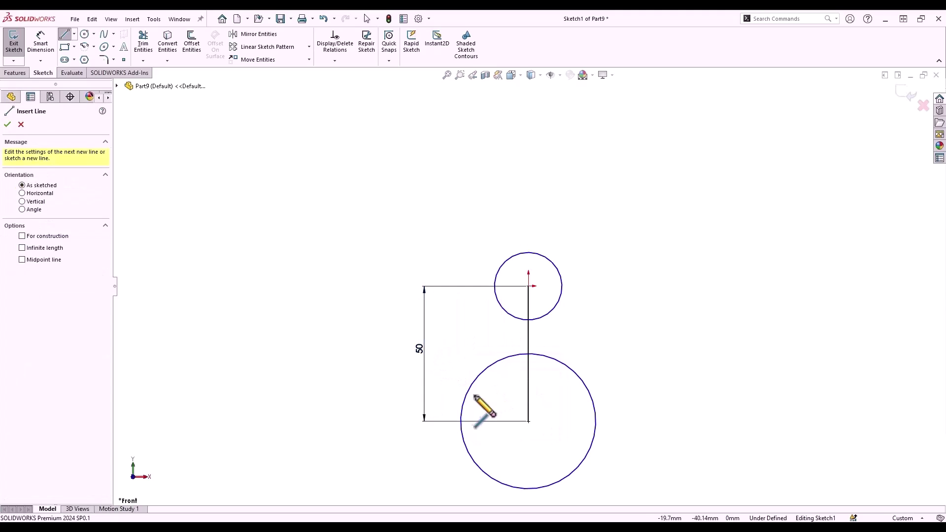
left_click(467, 395)
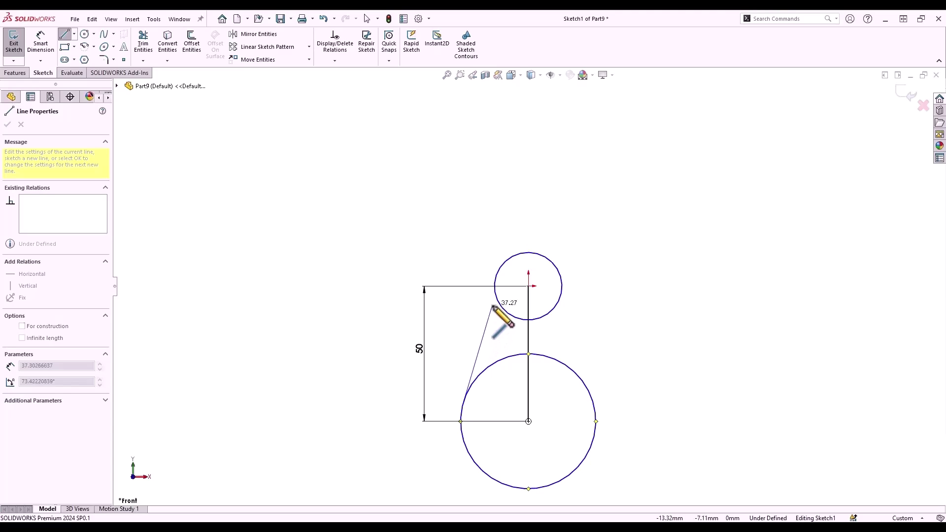
left_click(495, 278)
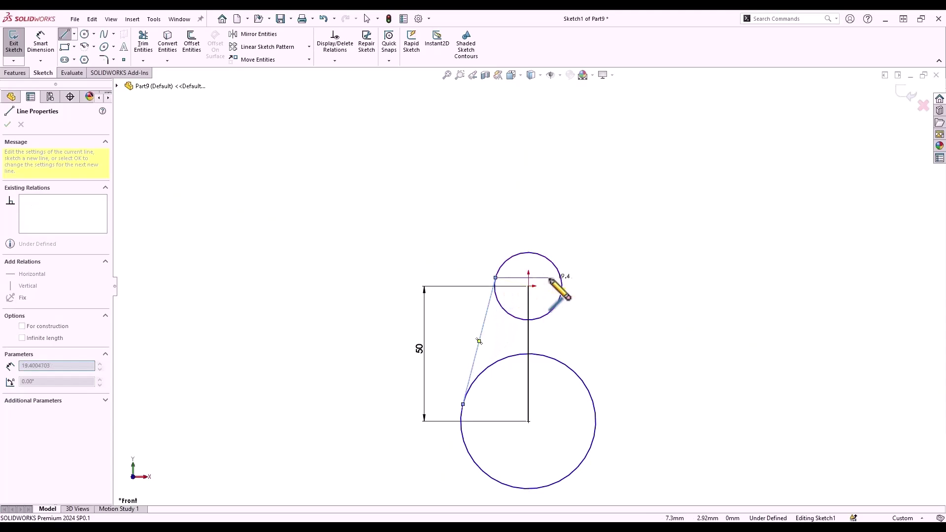
left_click(562, 278)
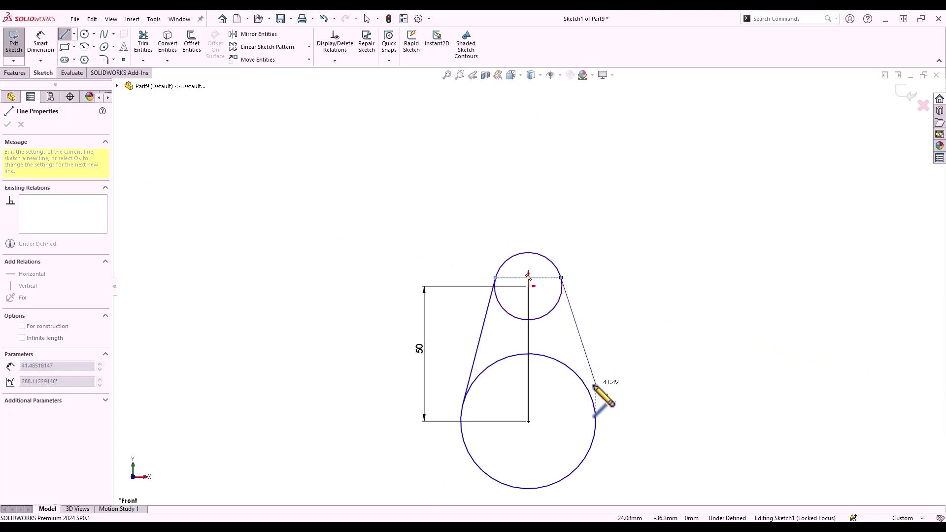
left_click(594, 404)
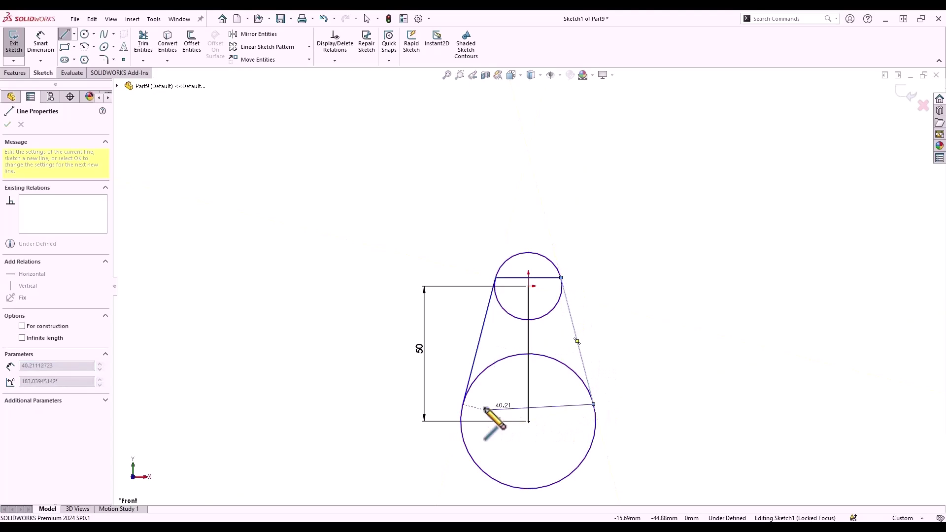
double_click(463, 404)
key("Escape")
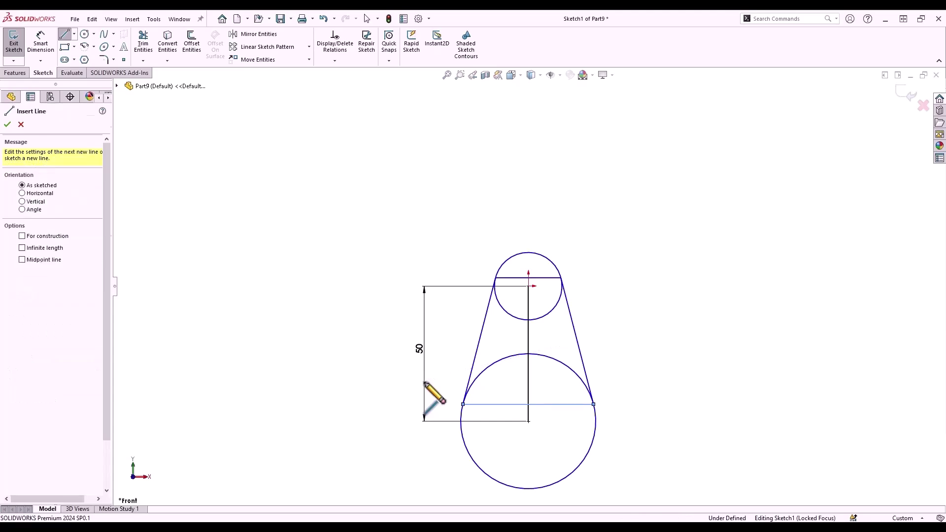
key("Escape")
right_click(454, 362)
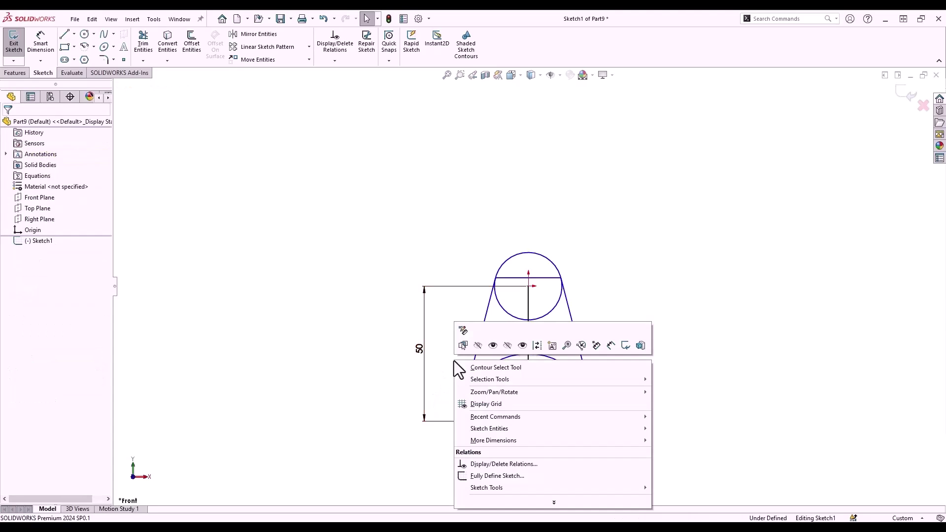
Apply Fully Define Sketch, adding the Ø25 dimension, and turn on Shaded Sketch Contours.
left_click(495, 476)
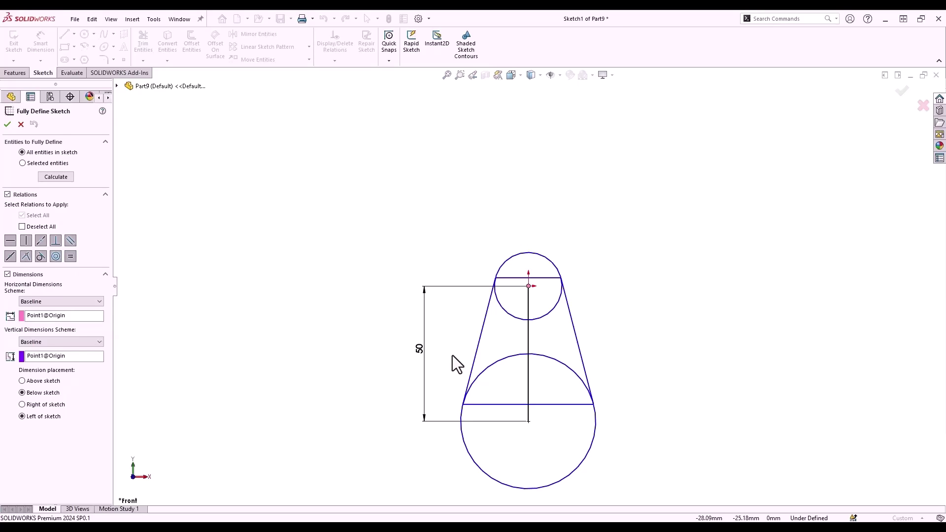
key("d")
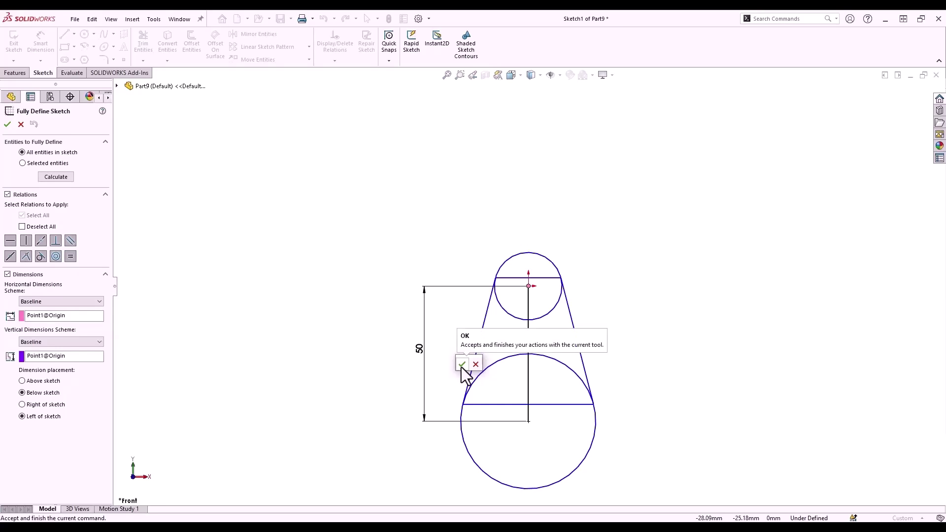
left_click(462, 367)
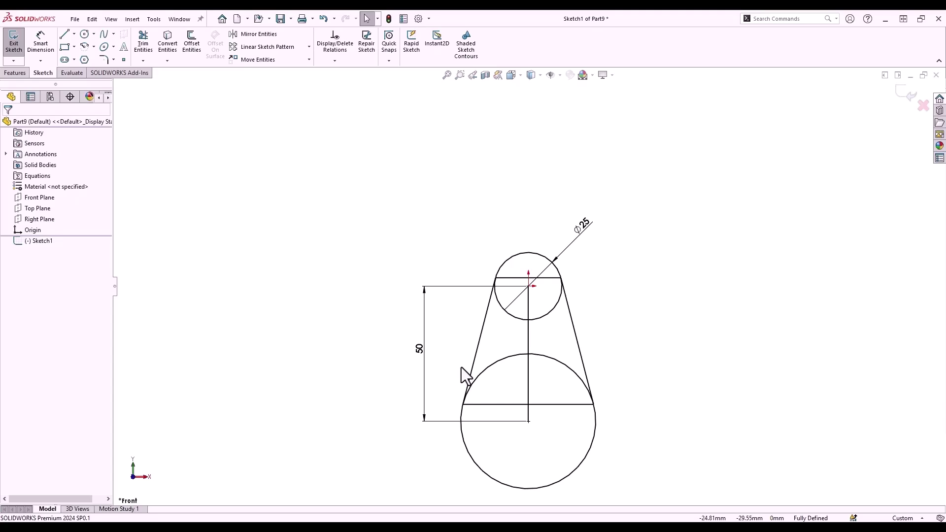
left_click(468, 54)
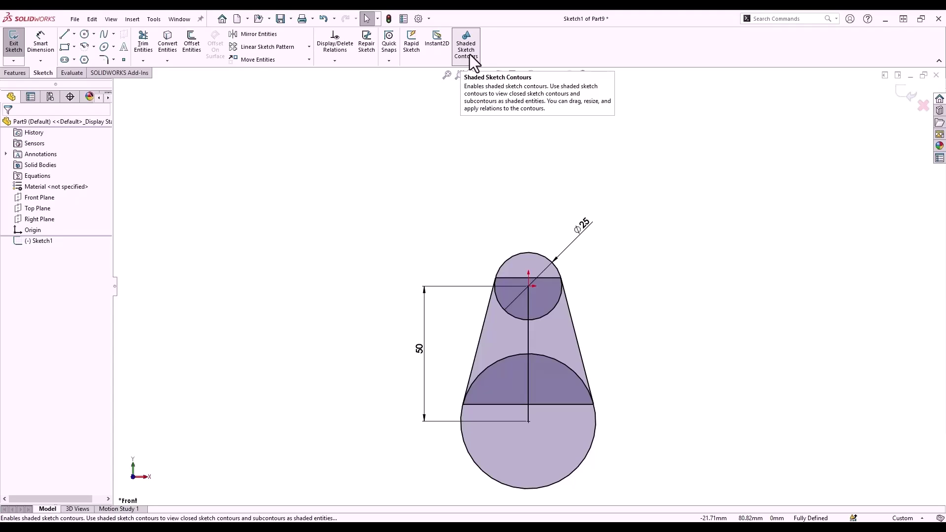
Turn off contour shading, exit Sketch1, zoom to fit, and switch to isometric view.
left_click(471, 56)
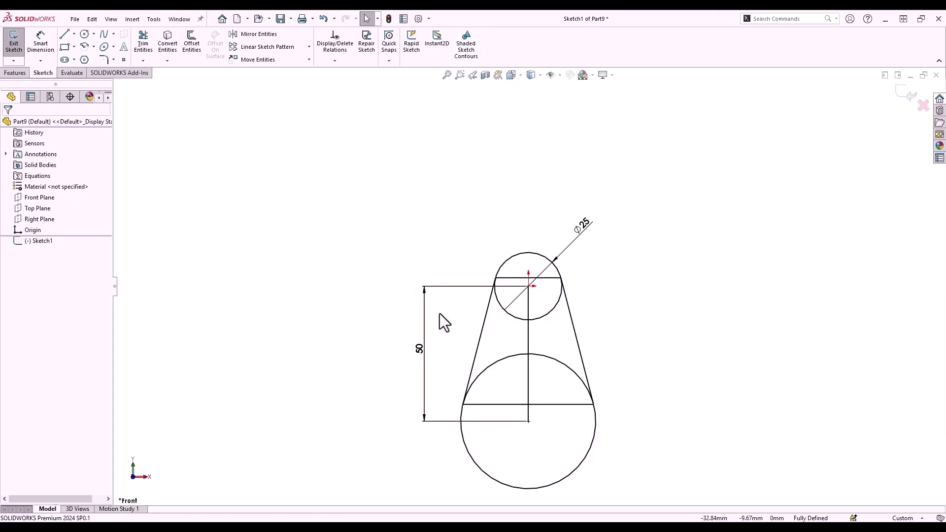
key("ctrl+b")
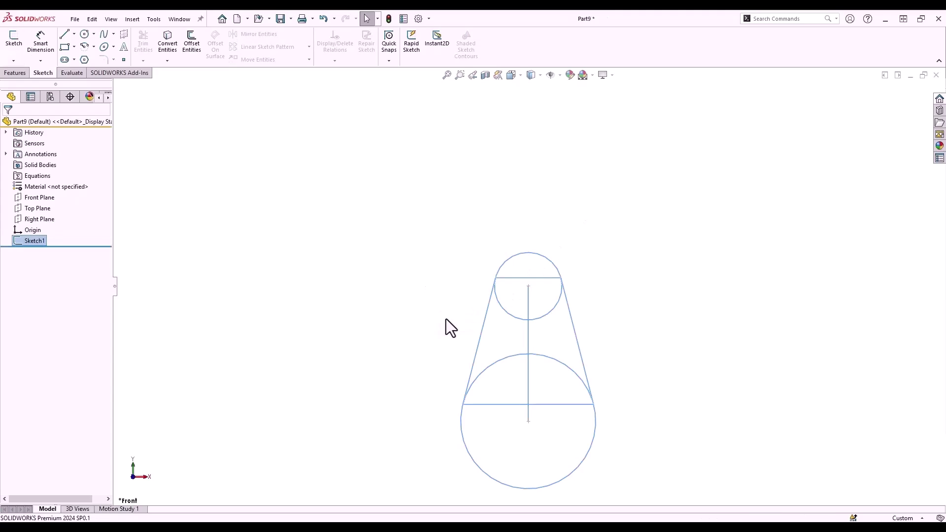
key("f")
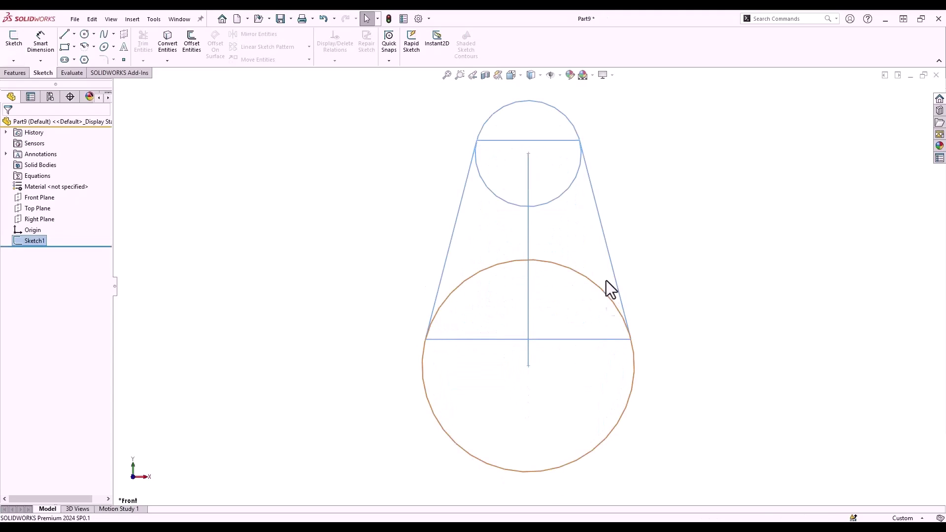
left_click(701, 274)
key("ctrl+7")
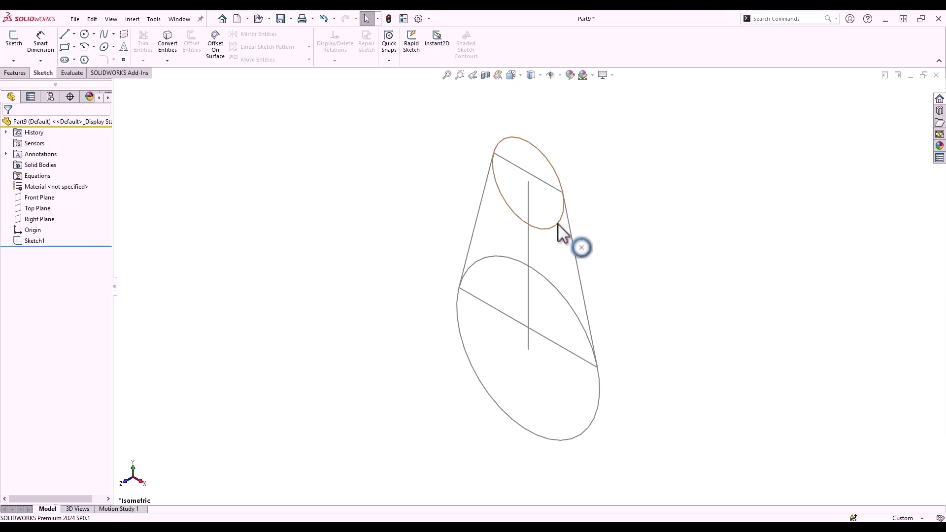
Extrude Sketch1's small circle region with Instant3D into a short cylinder, Boss-Extrude1.
right_click(616, 245)
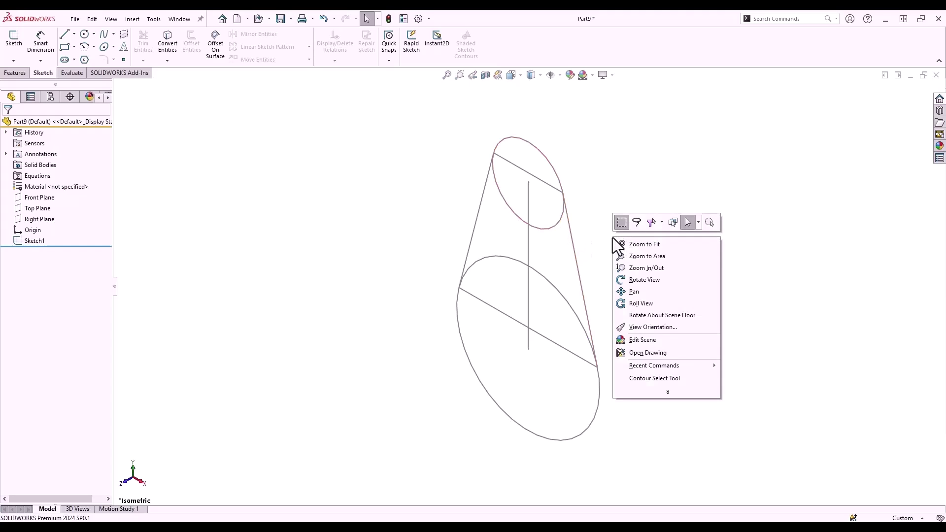
left_click(657, 378)
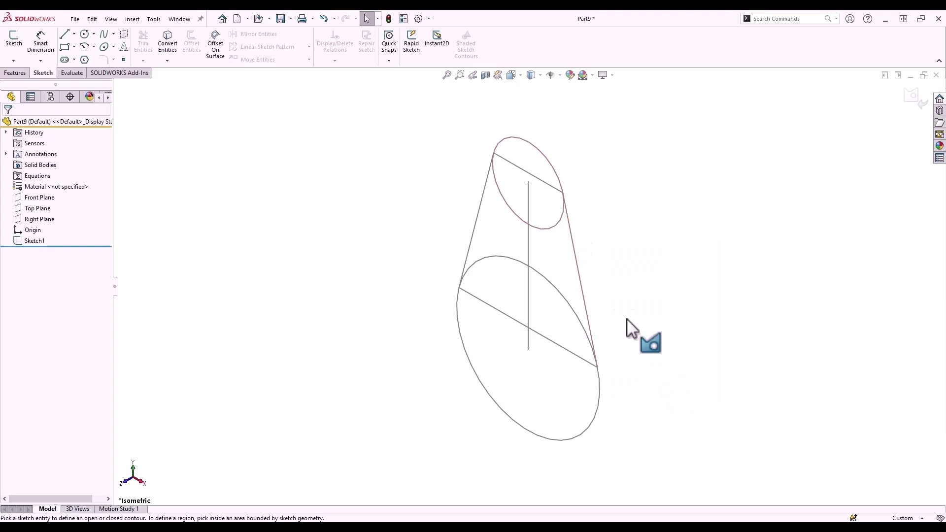
left_click(552, 230)
left_click_drag(539, 253, 530, 250)
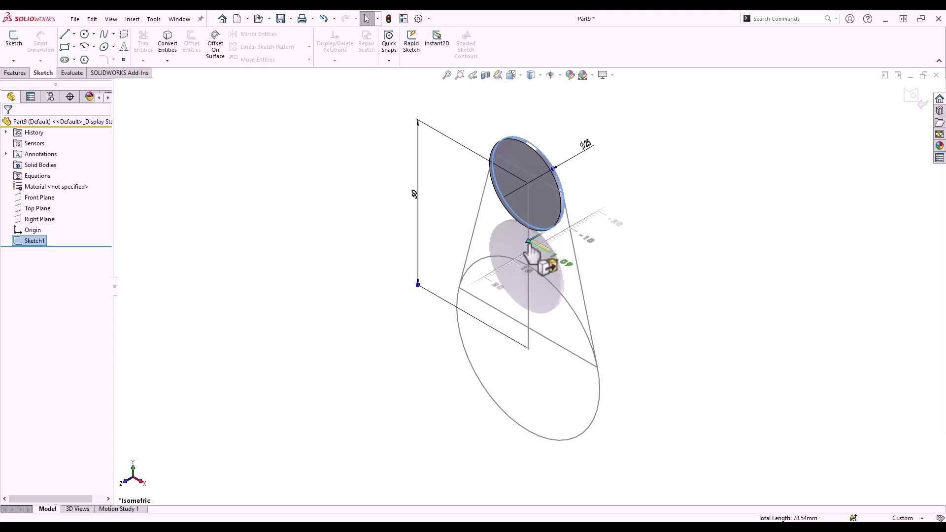
left_click_drag(529, 246, 522, 269)
left_click(532, 275)
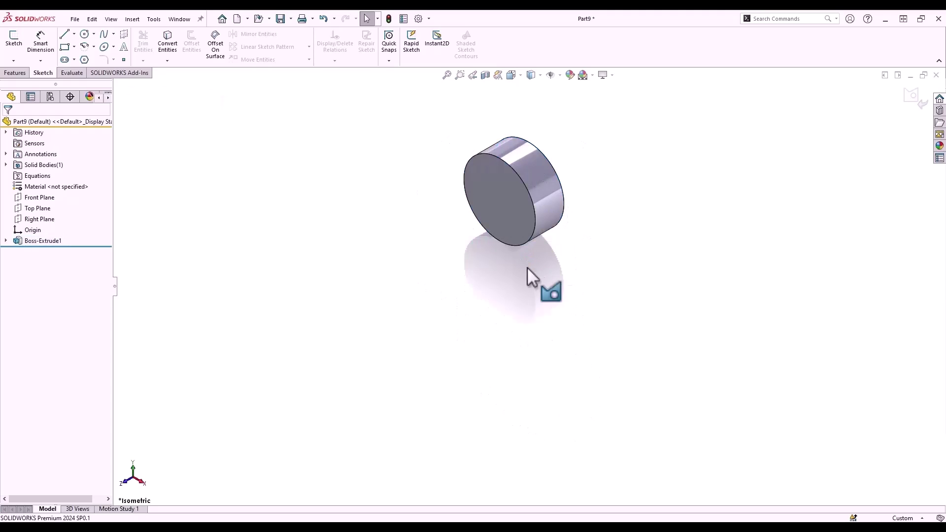
left_click(22, 74)
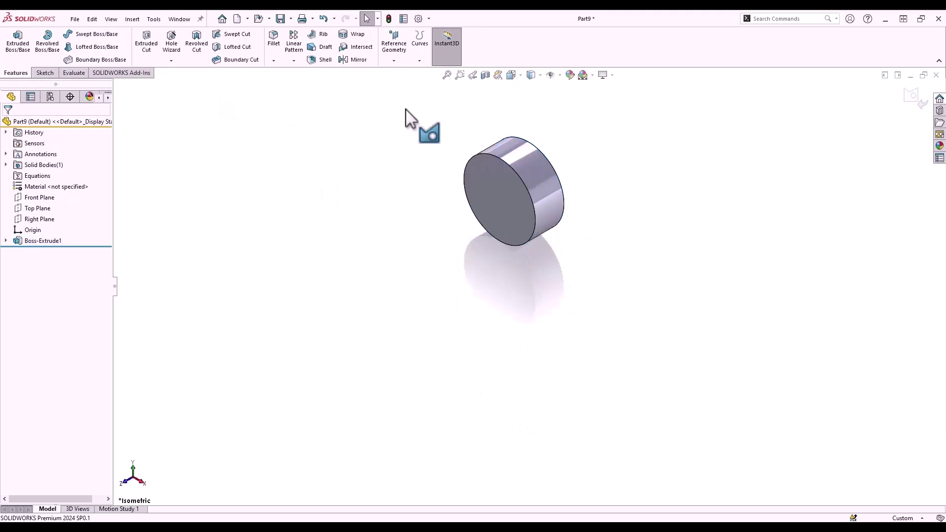
Turn on Instant3D and make Sketch1 visible again under Boss-Extrude1.
left_click(449, 46)
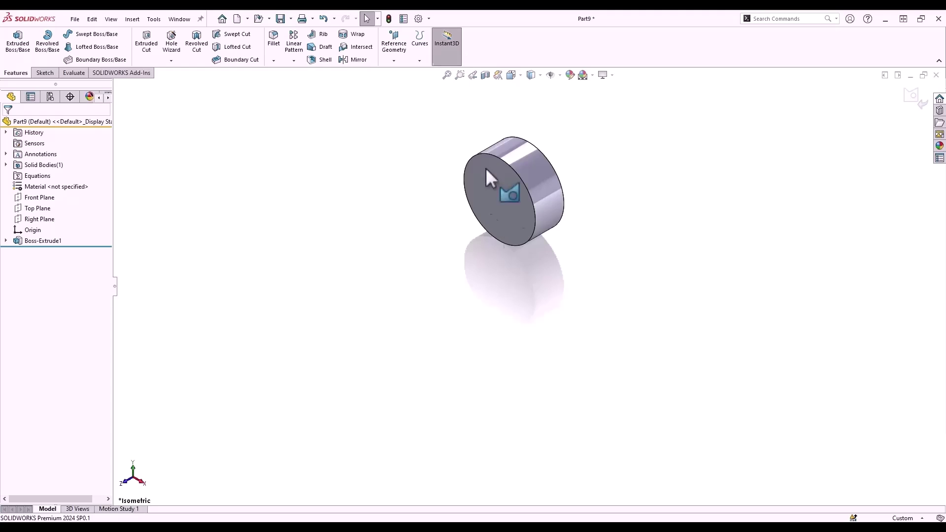
left_click(6, 241)
left_click(31, 252)
right_click(59, 253)
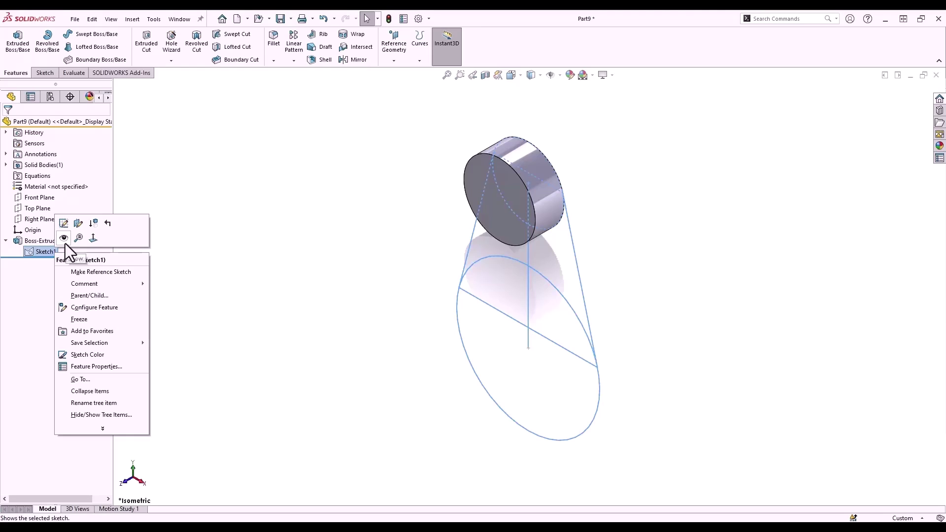
left_click(65, 244)
Extrude the tapered outline and large circle regions into Boss-Extrude2, then hide the sketch.
right_click(626, 291)
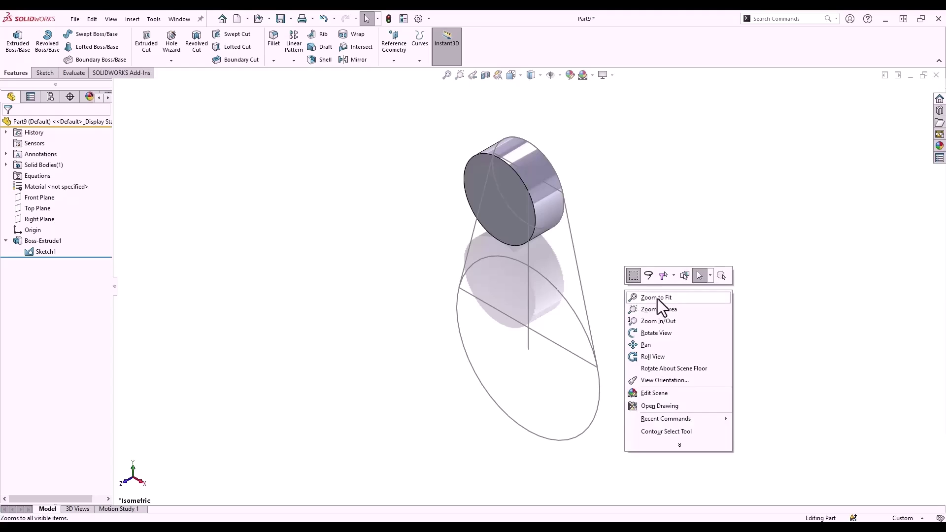
left_click(673, 431)
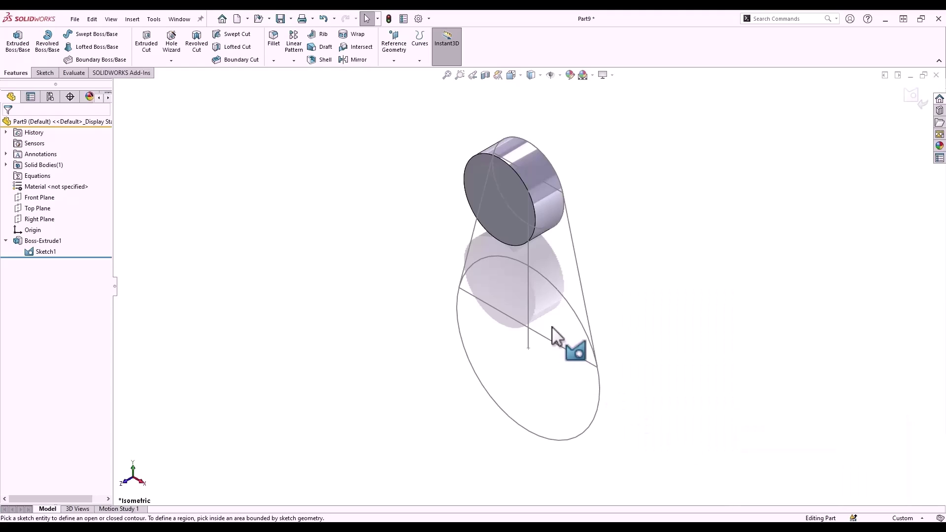
left_click(561, 222)
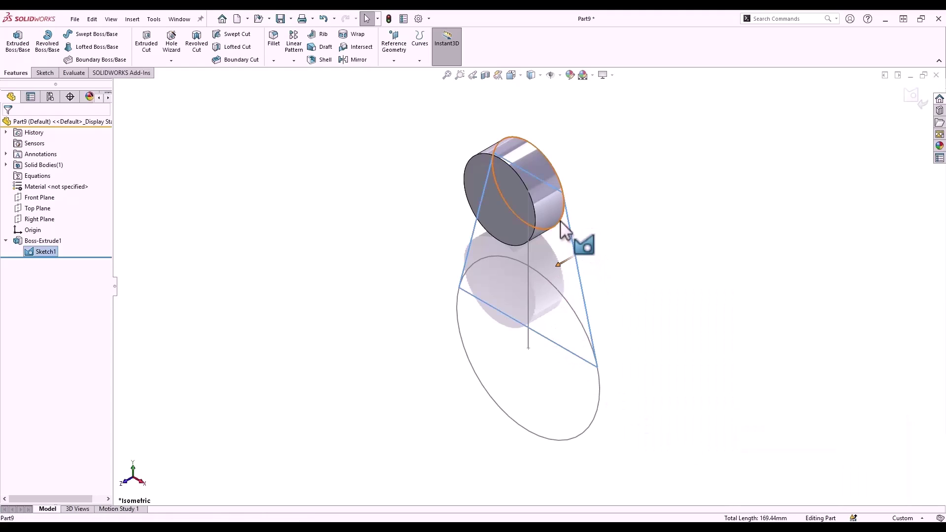
left_click(605, 391)
mouse_move(583, 393)
left_mouse_down()
mouse_move(656, 381)
mouse_move(676, 344)
mouse_move(739, 332)
mouse_move(797, 295)
left_mouse_up()
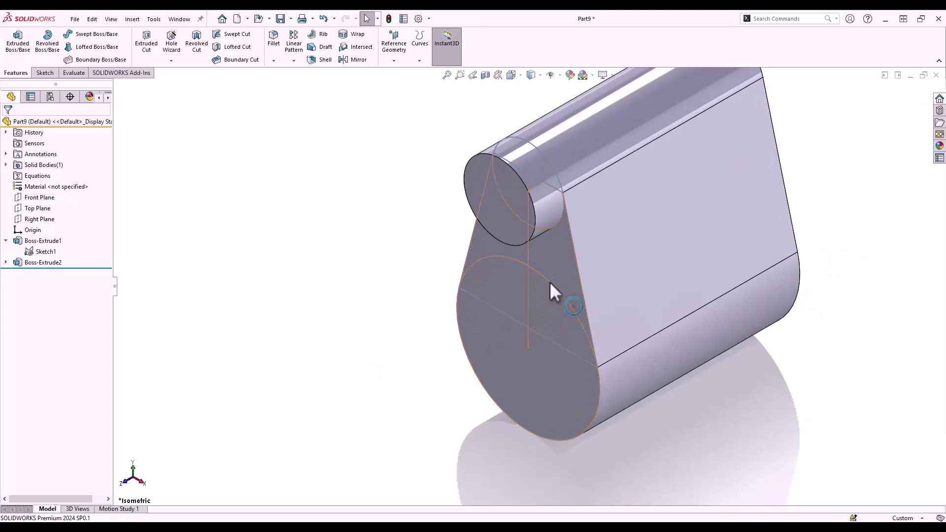
left_click(549, 282)
left_click(592, 255)
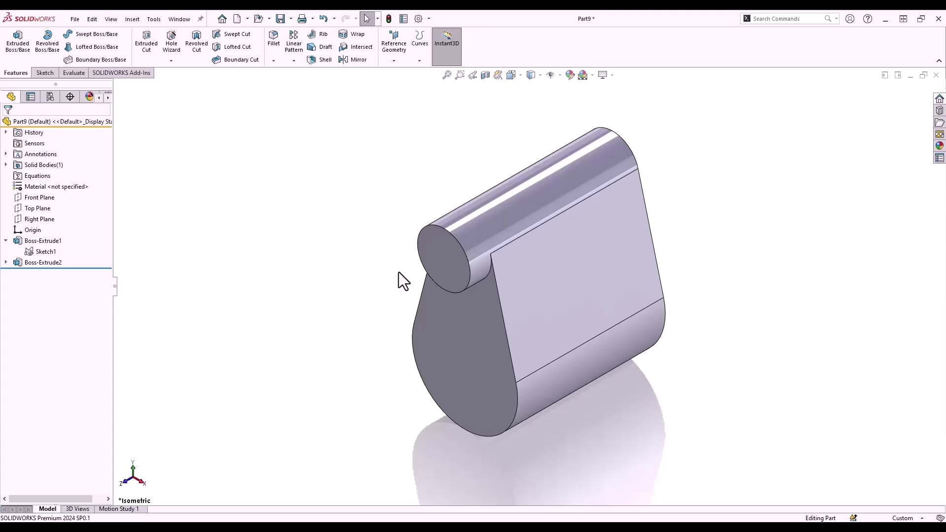
Rotate the part about the scene floor to view it from the side.
mouse_move(380, 280)
middle_mouse_down()
mouse_move(355, 273)
mouse_move(397, 305)
mouse_move(386, 270)
middle_mouse_up()
right_click(386, 270)
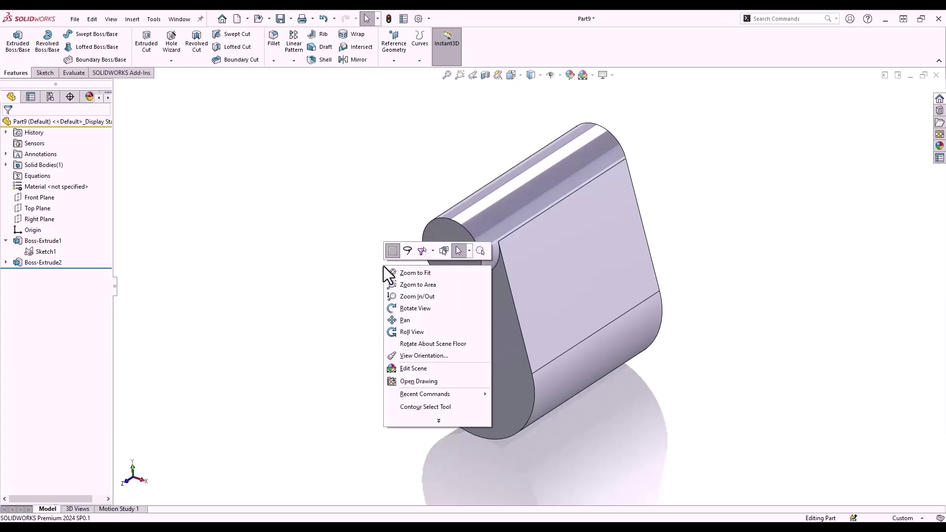
left_click(418, 346)
left_click_drag(419, 342, 257, 323)
Start a sketch on the second extrusion's end face and convert its edges.
key("Escape")
left_click(551, 369)
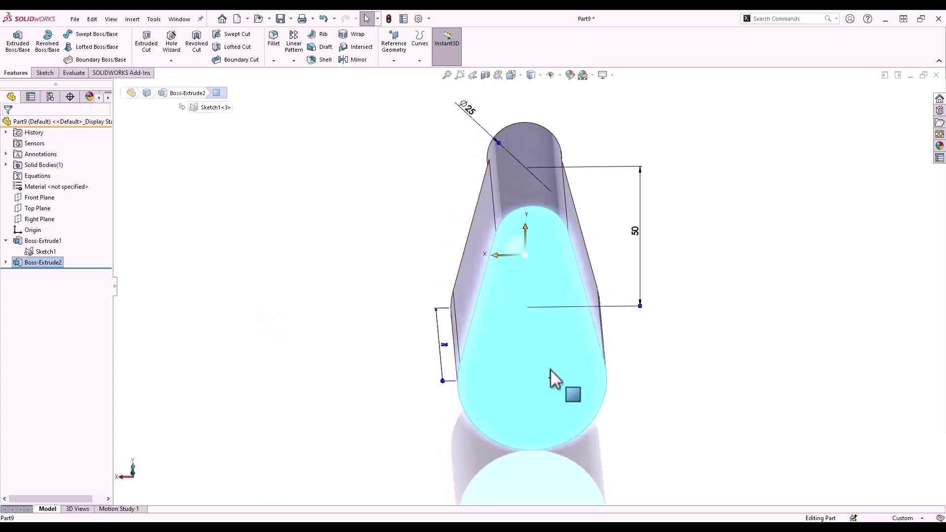
left_click(596, 345)
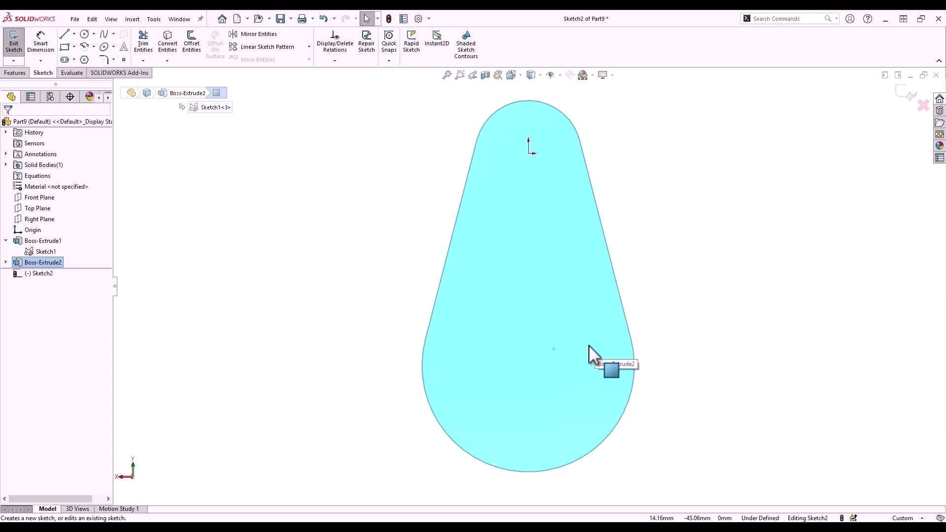
key("s")
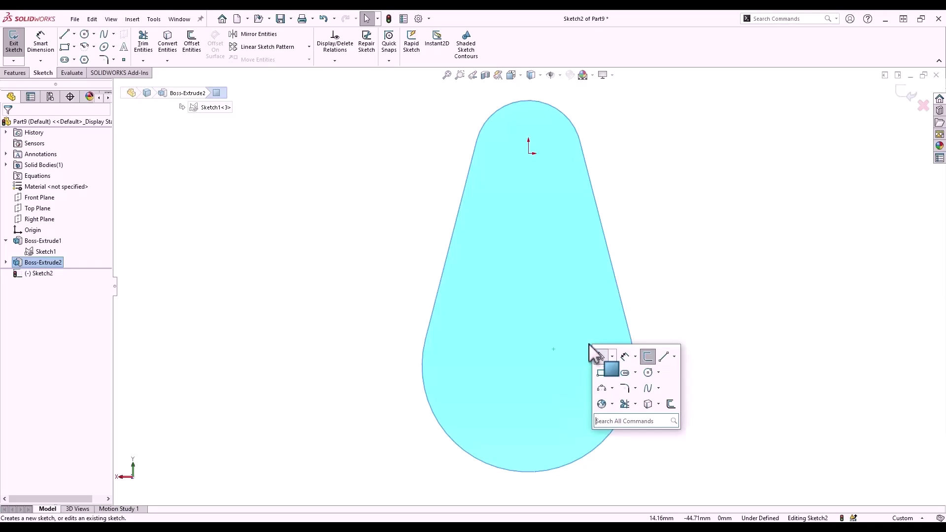
left_click(649, 404)
Draw a circle centred on the lower arc and add its 69.38 diameter dimension.
key("s")
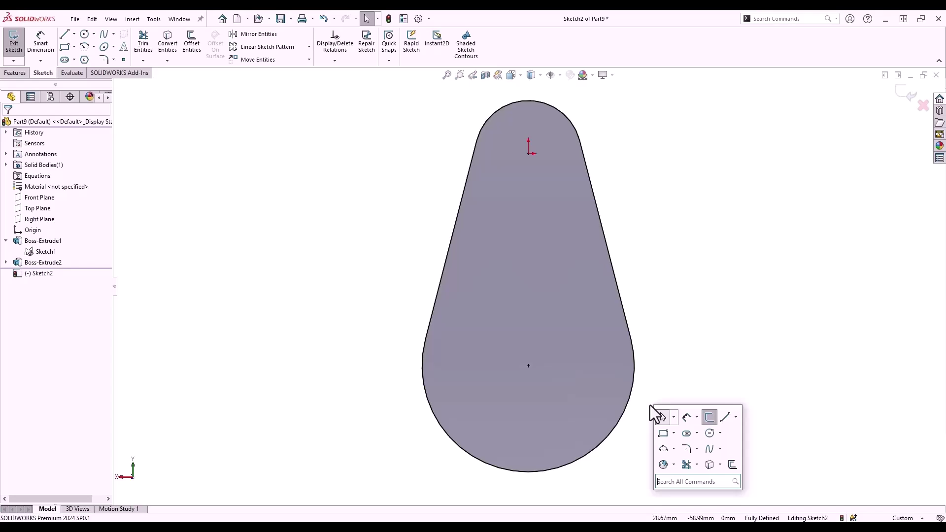
left_click(710, 434)
left_click(529, 366)
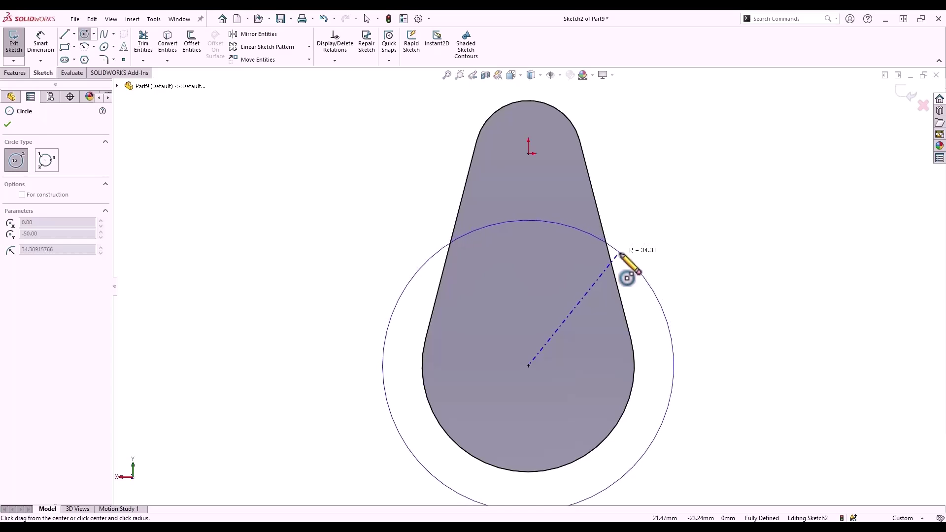
left_click(624, 252)
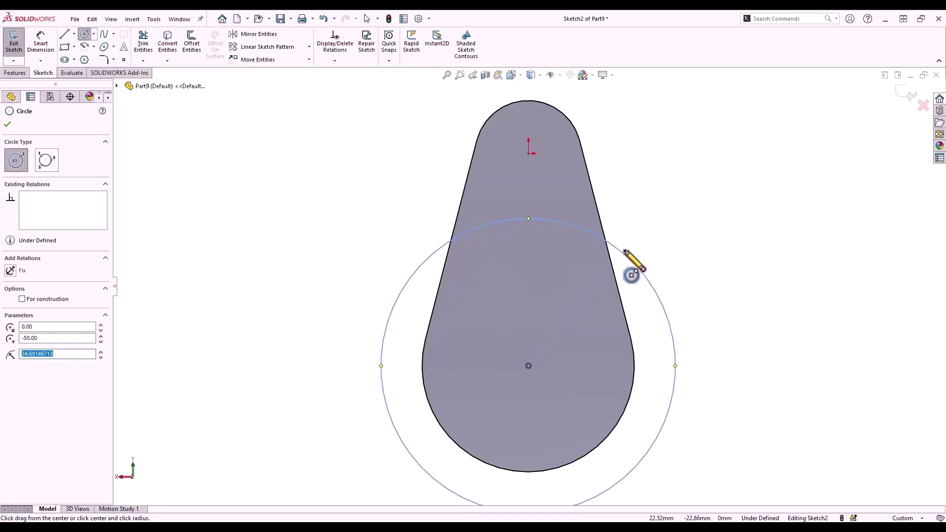
key("s")
left_click(658, 267)
left_click(640, 267)
left_click(666, 246)
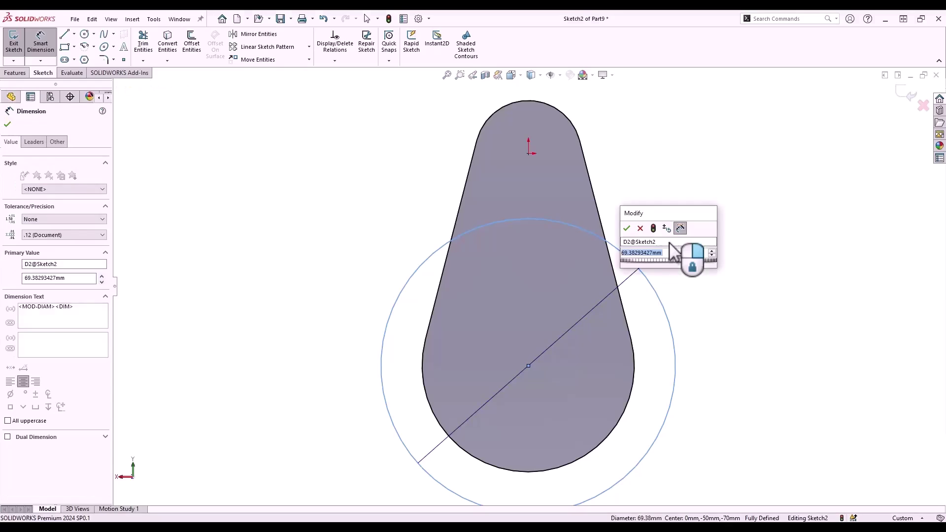
left_click(627, 235)
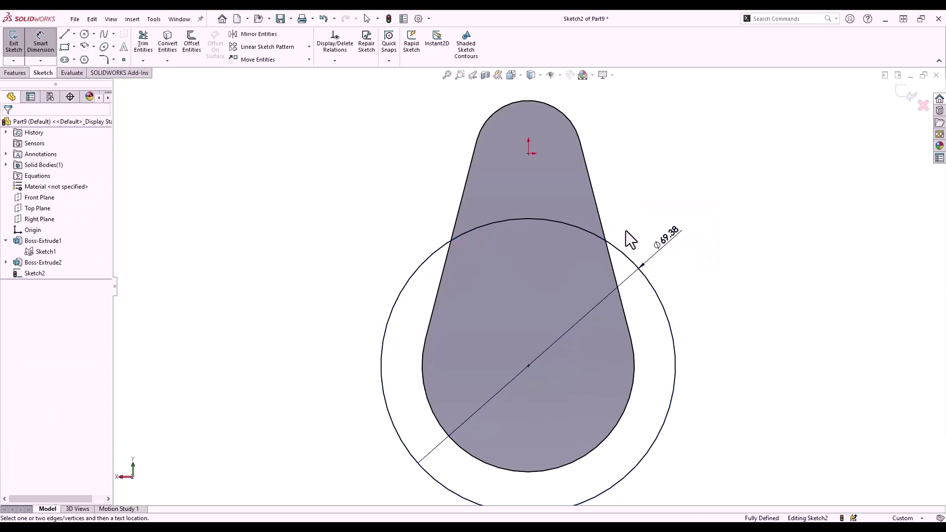
Drag the circle's diameter to Ø80 with Instant2D and exit the sketch.
left_click(436, 55)
key("Escape")
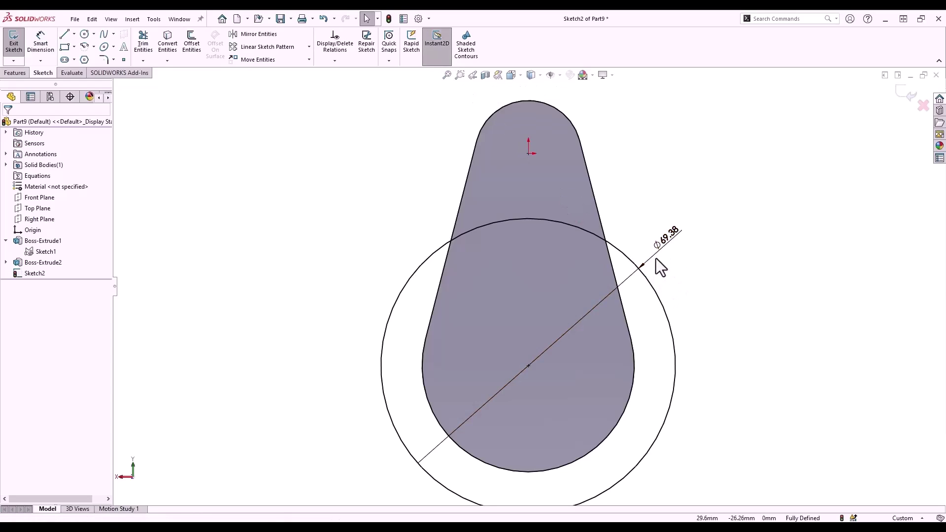
left_click(665, 243)
left_click_drag(641, 270, 663, 264)
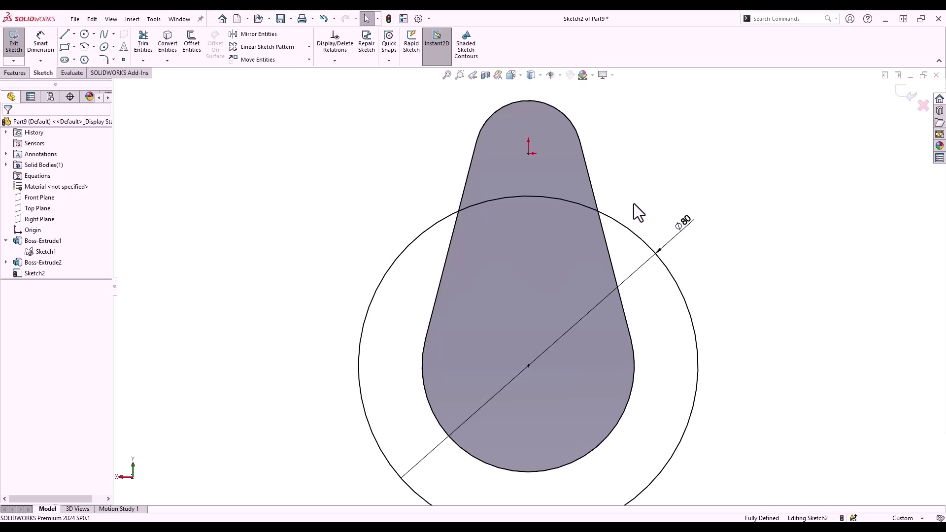
key("ctrl+b")
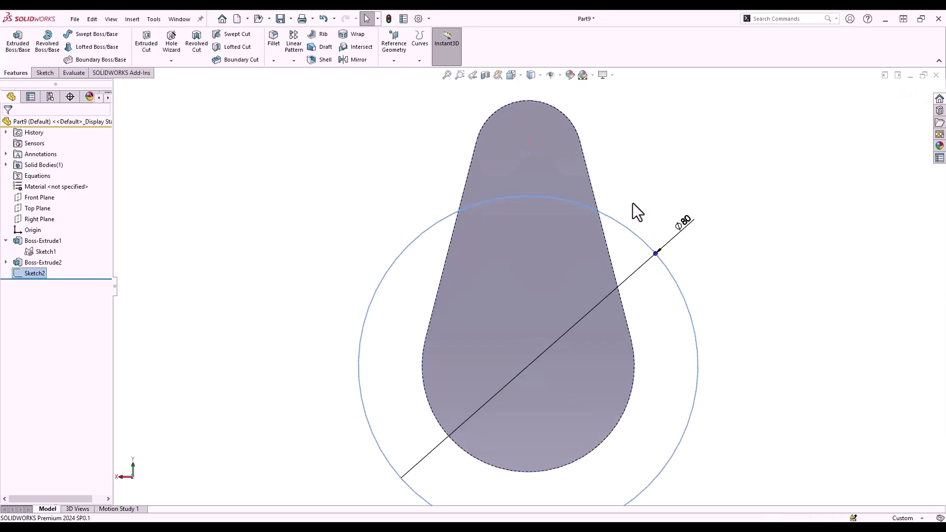
Extrude one enclosed region of Sketch2 into Boss-Extrude3 from isometric view, then show the planes.
key("ctrl+7")
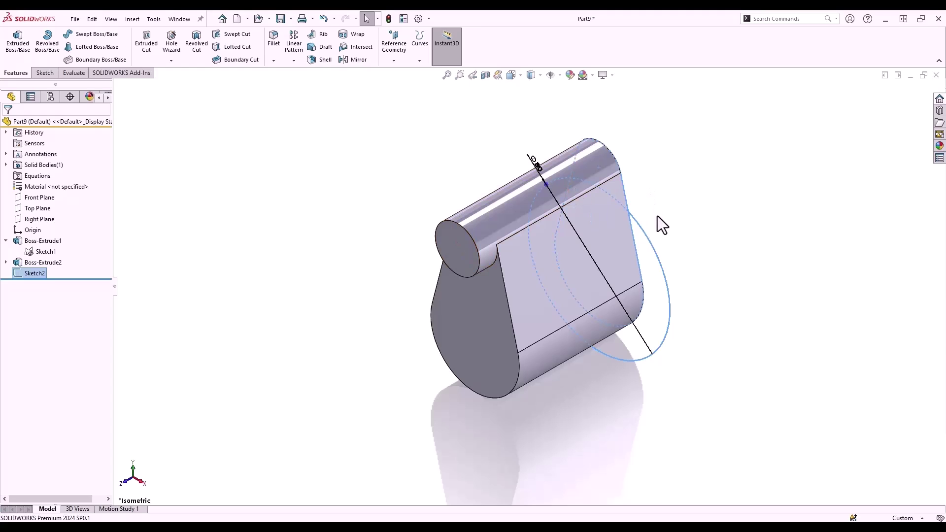
right_click(658, 217)
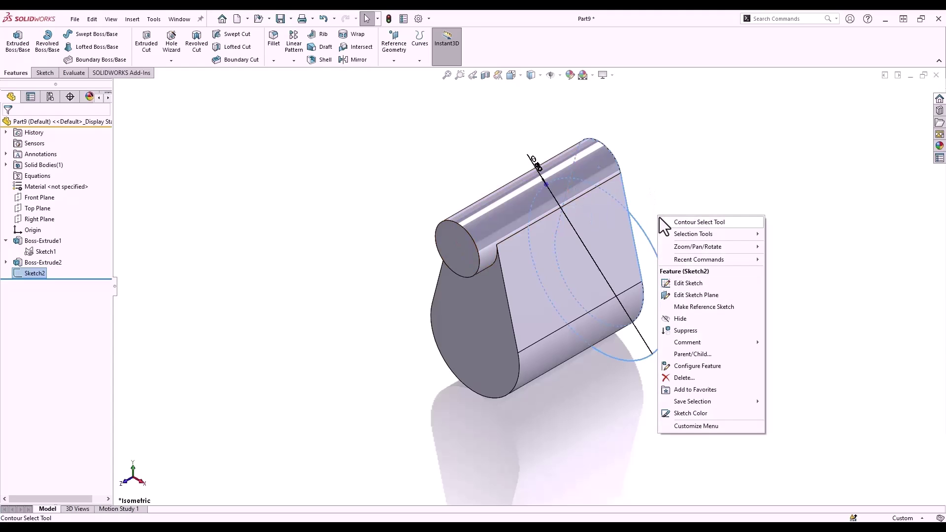
left_click(678, 222)
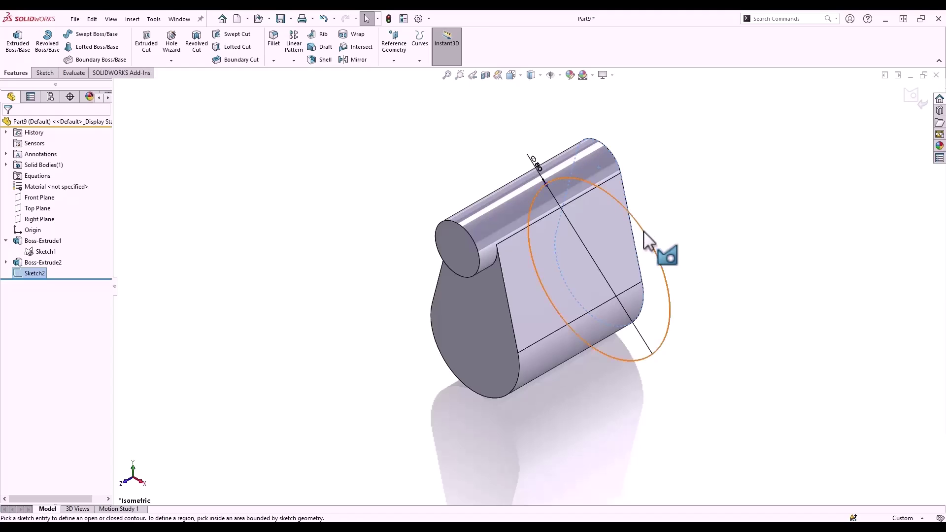
left_click(627, 206)
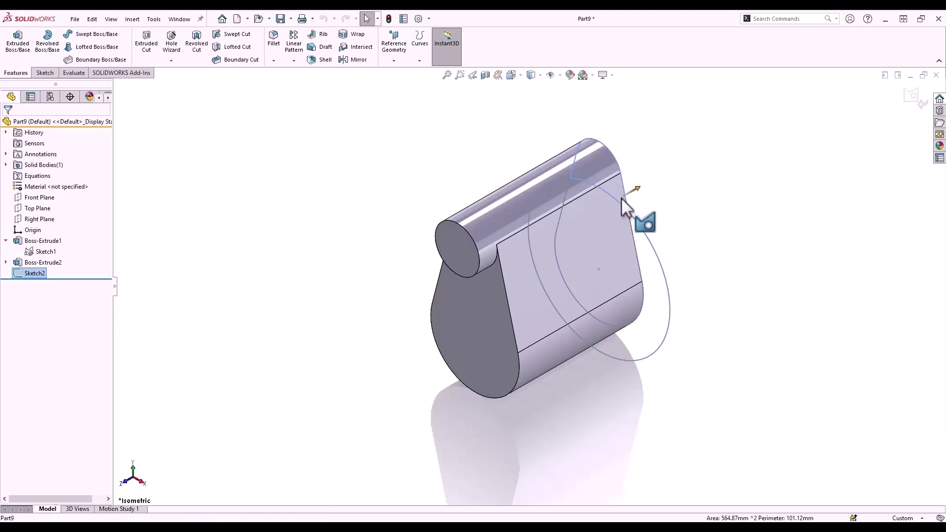
mouse_move(640, 193)
left_mouse_down()
mouse_move(640, 209)
mouse_move(622, 224)
left_mouse_up()
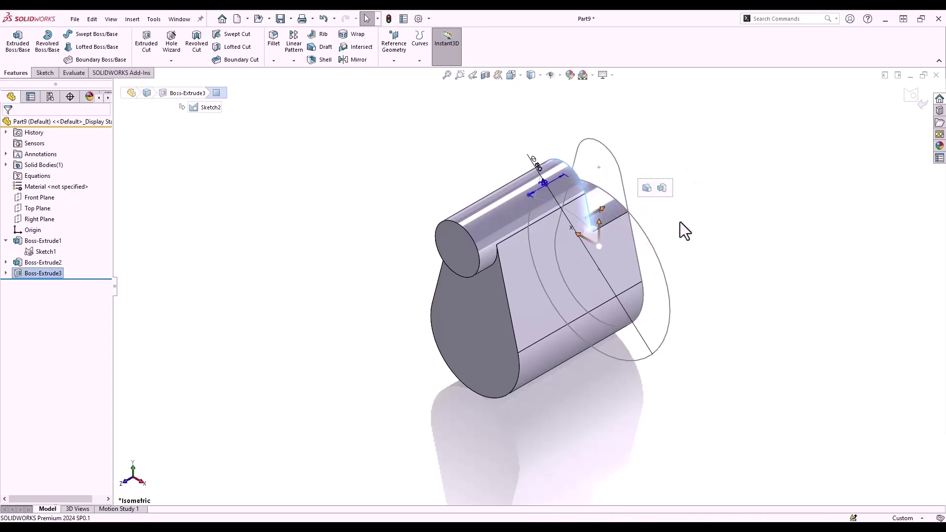
left_click(652, 244)
left_click(695, 220)
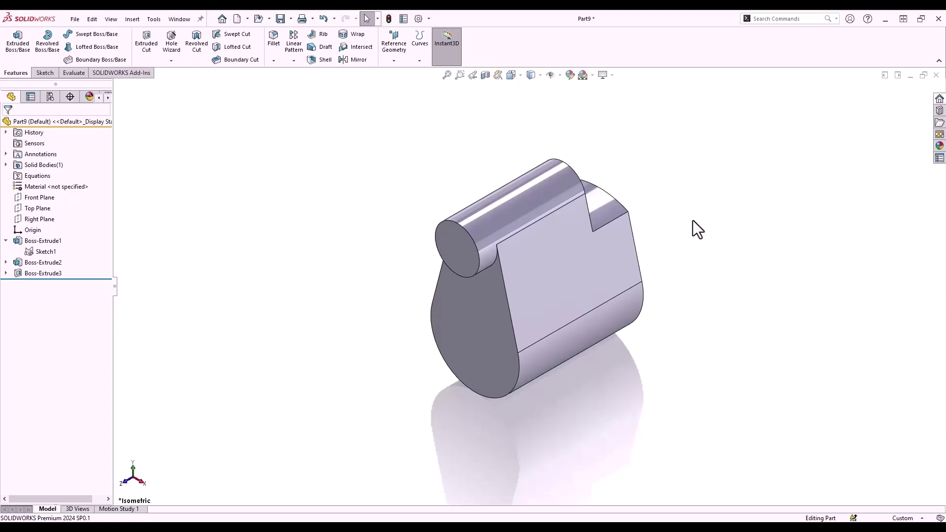
key("ctrl+shift+p")
On the Right Plane, sketch a line from the step corner to the bottom edge.
left_click(610, 146)
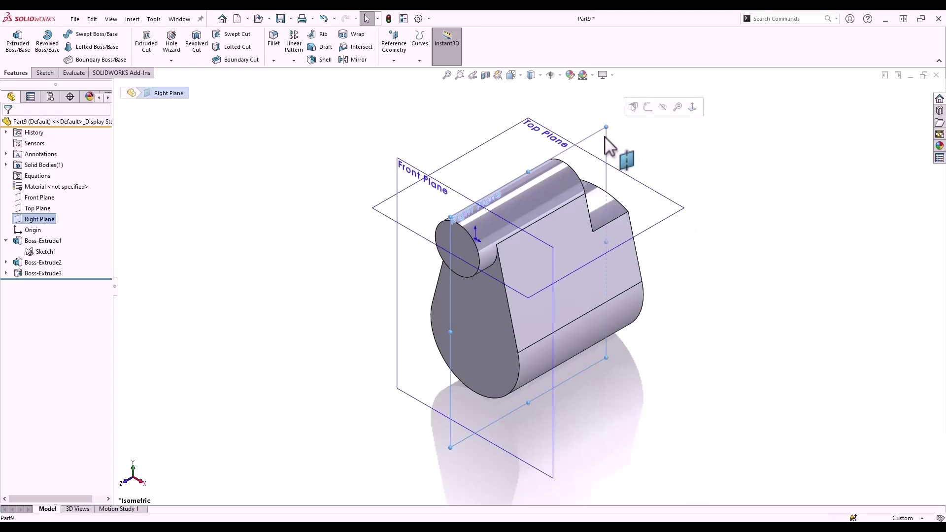
left_click(646, 111)
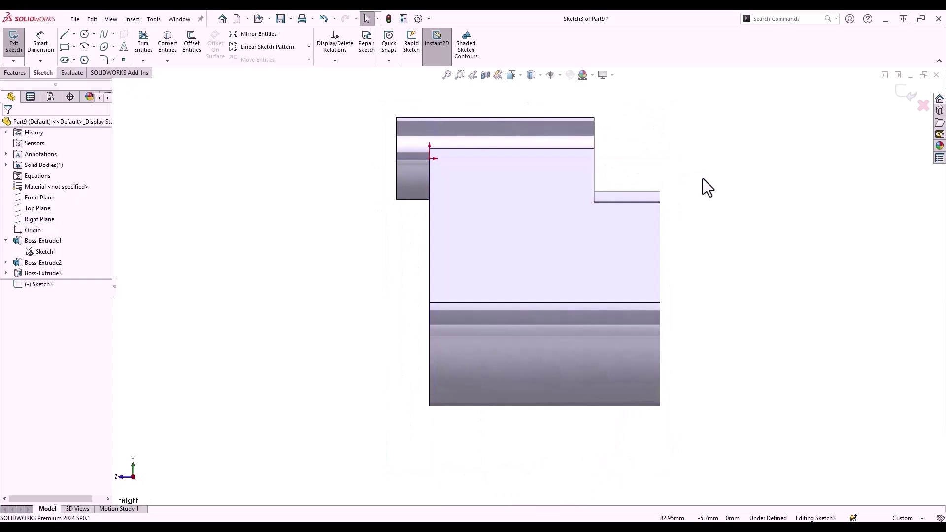
key("s")
left_click(778, 192)
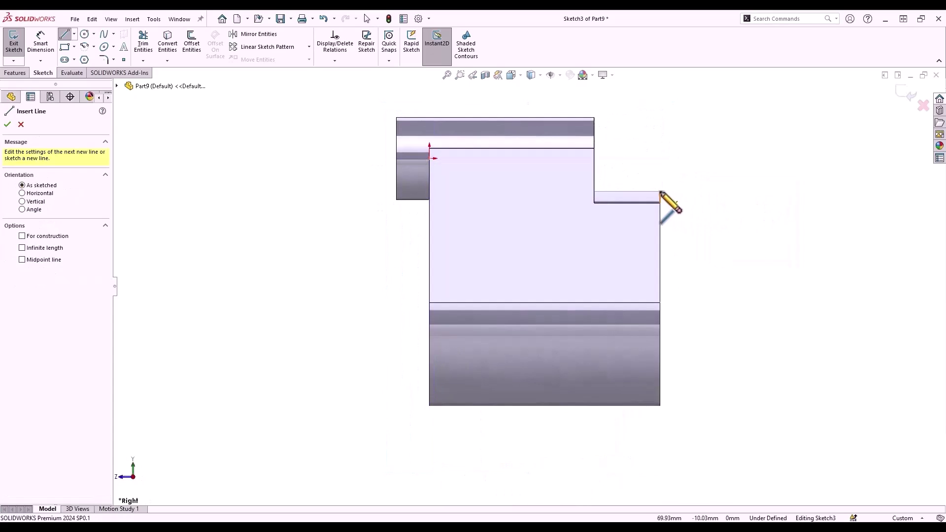
left_click(660, 193)
left_click(450, 405)
Dimension the line's lower endpoint 5 from the bottom-left corner and exit Sketch3.
key("s")
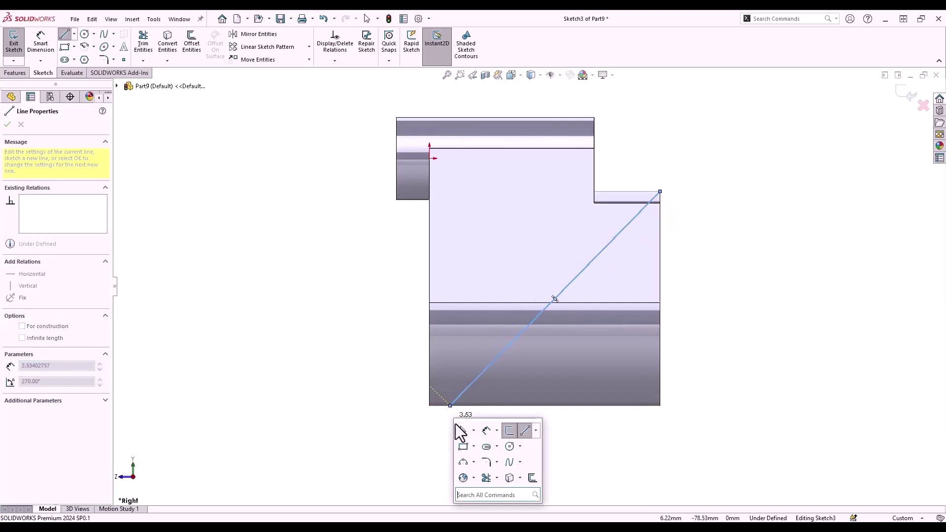
left_click(486, 432)
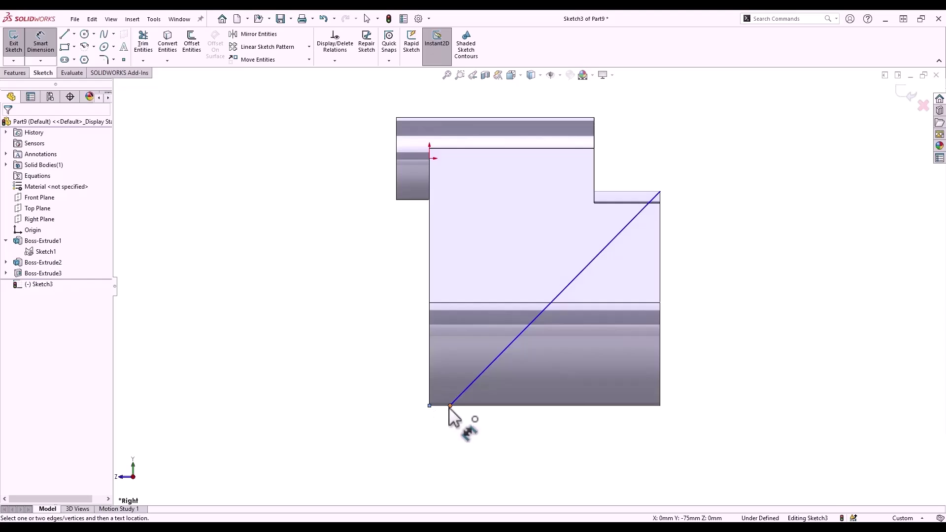
left_click(450, 406)
left_click(430, 405)
left_click(413, 431)
type("5")
key("Return")
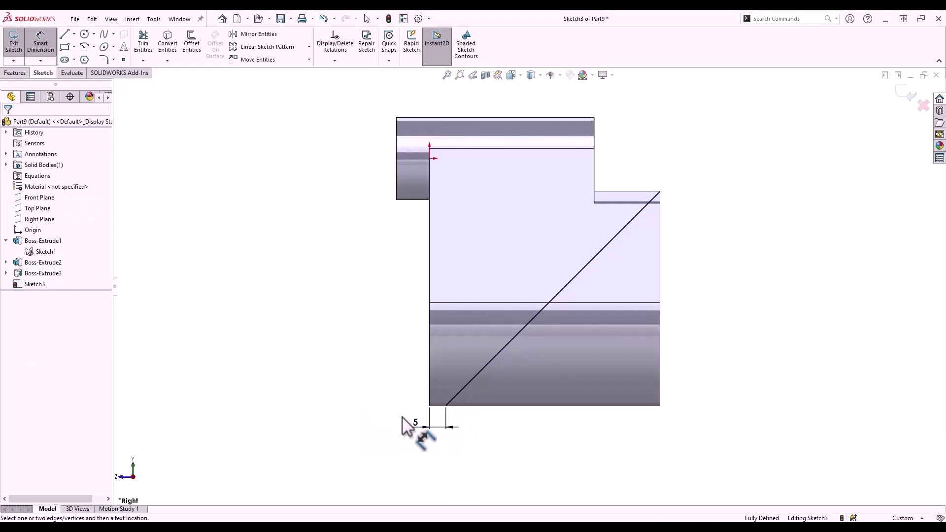
key("s")
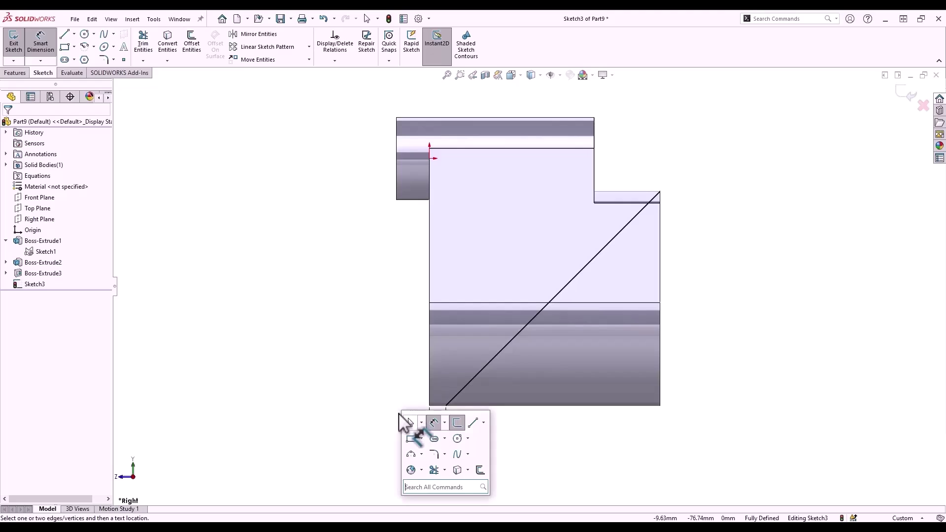
left_click(454, 424)
Extruded-cut Sketch3 Through All in both directions, creating Cut-Extrude1's angled face.
key("s")
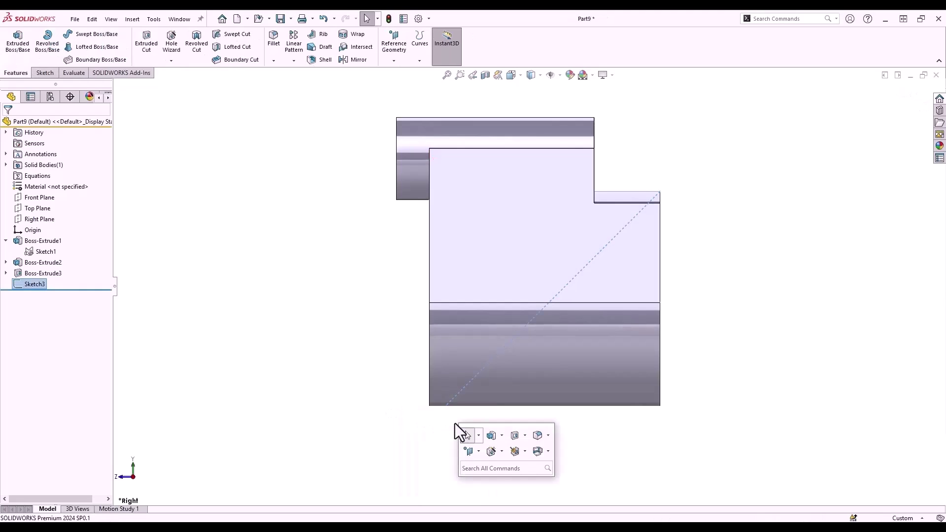
left_click(513, 439)
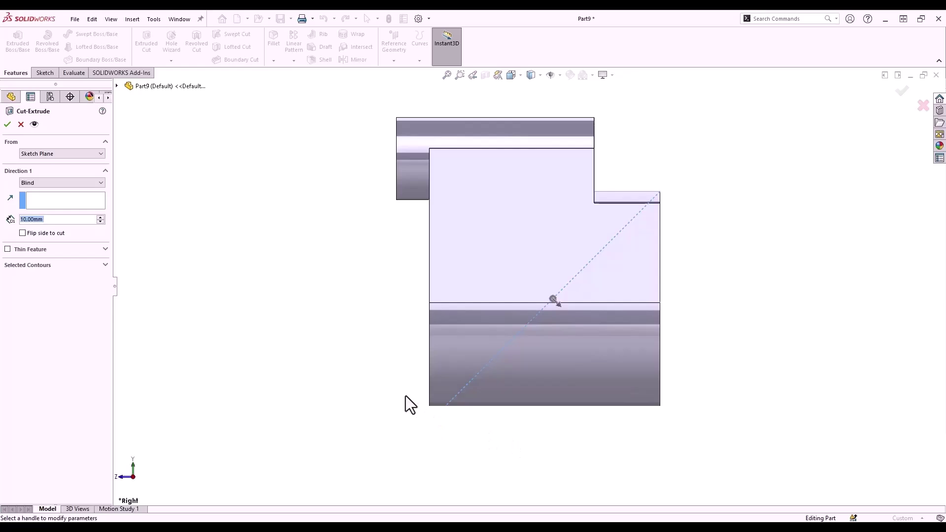
key("ctrl+7")
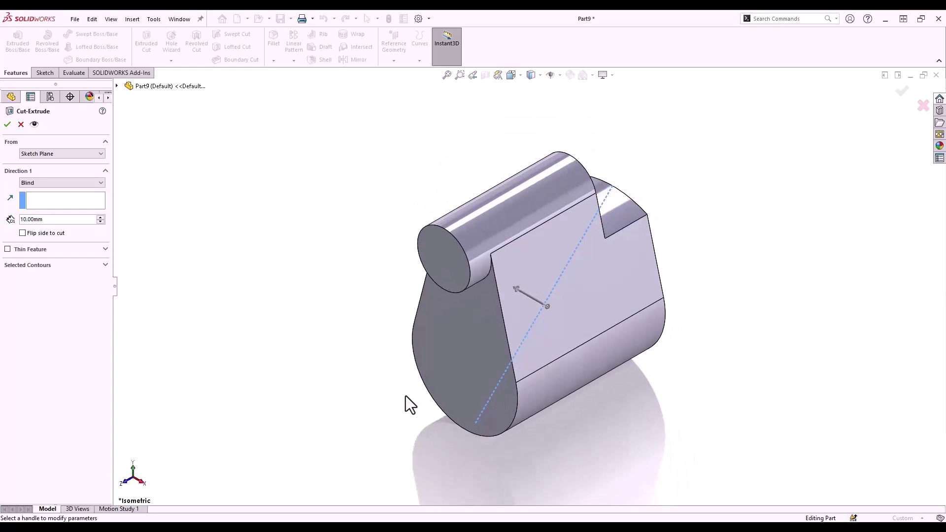
right_click(357, 330)
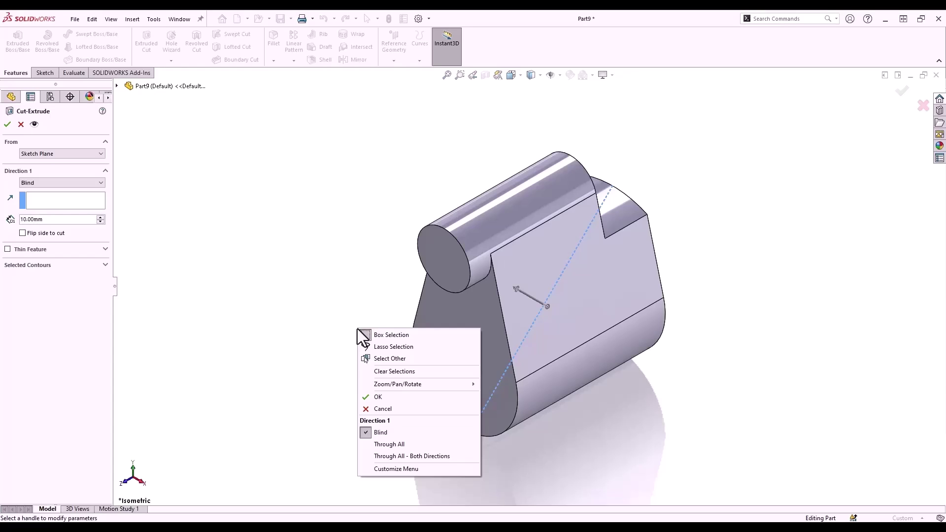
left_click(394, 454)
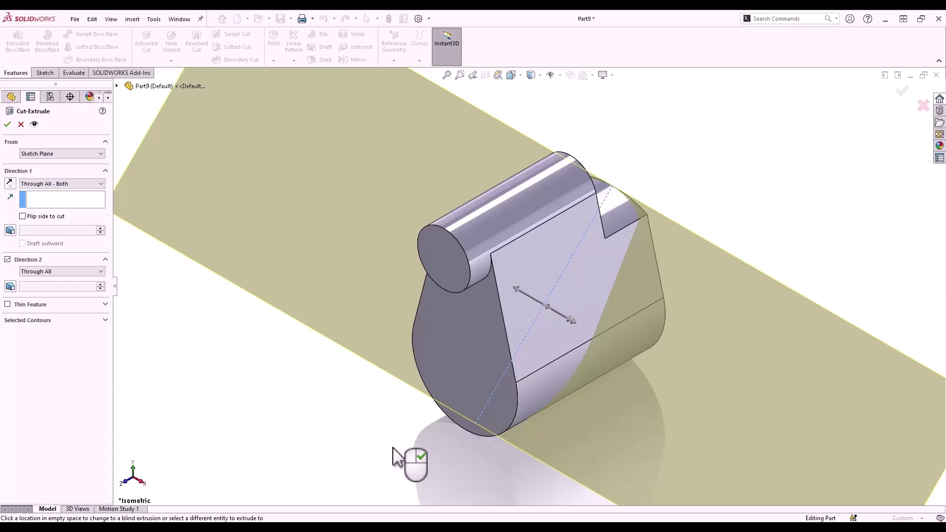
right_click(393, 449)
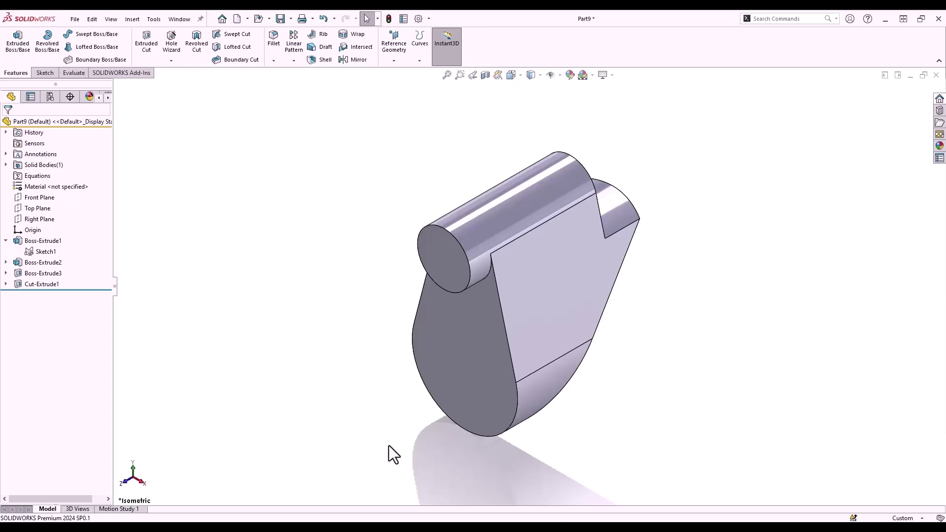
mouse_move(410, 446)
middle_mouse_down()
mouse_move(395, 433)
mouse_move(332, 421)
mouse_move(556, 449)
mouse_move(524, 391)
mouse_move(530, 344)
middle_mouse_up()
left_click(531, 344)
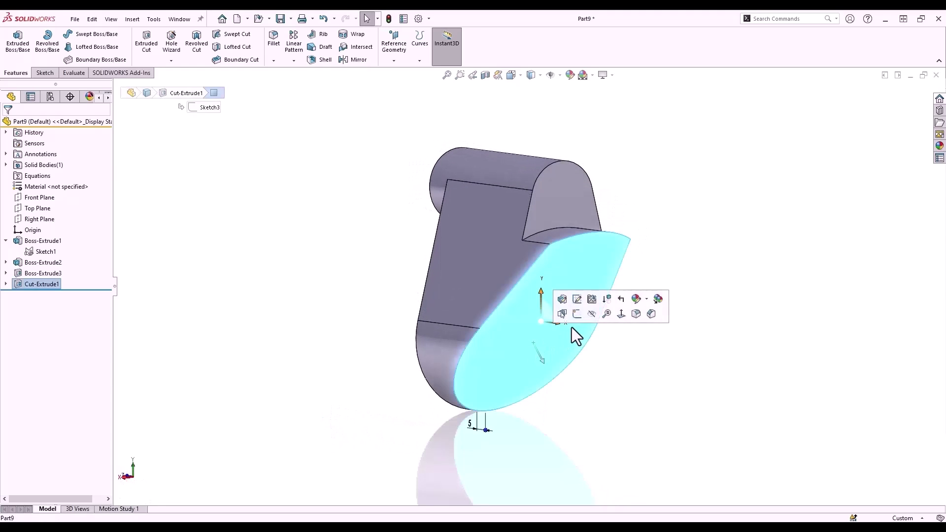
Sketch the end face's outline offset 3 mm inward as Sketch4.
left_click(575, 317)
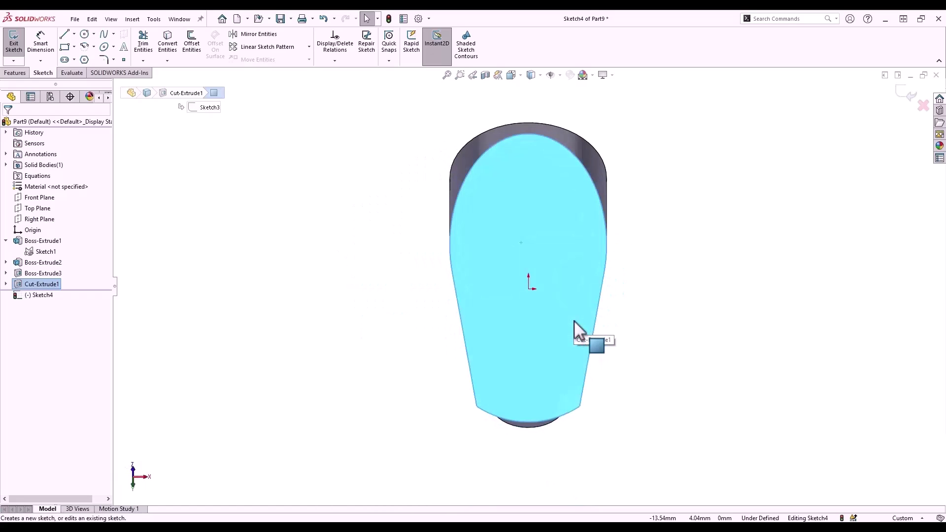
key("s")
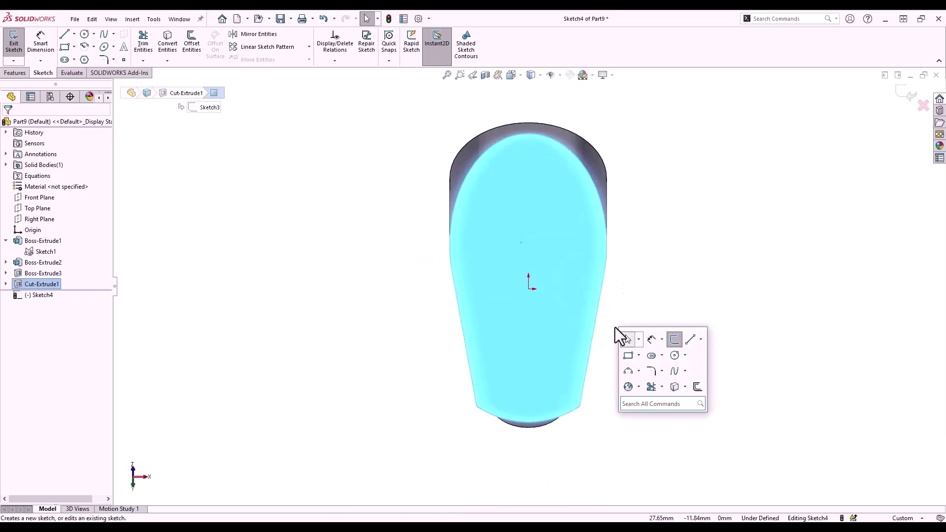
left_click(695, 389)
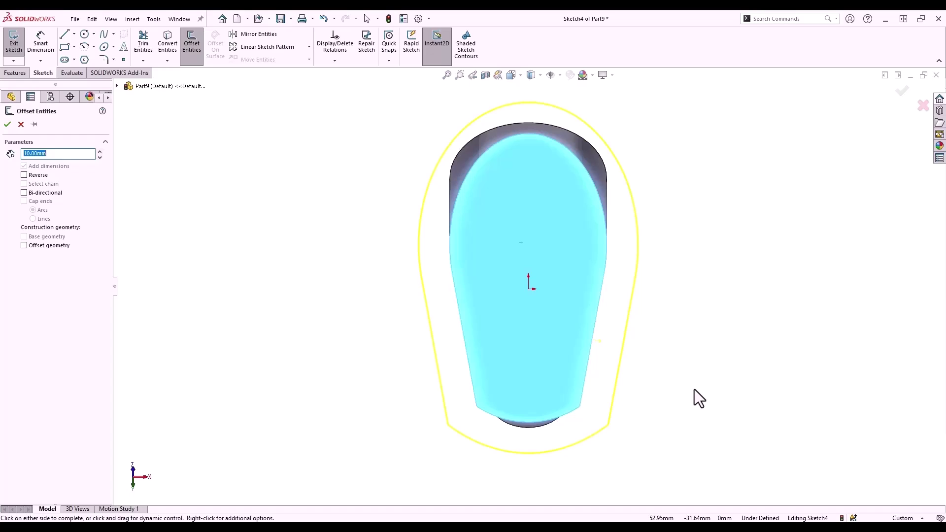
type("3")
left_click(536, 336)
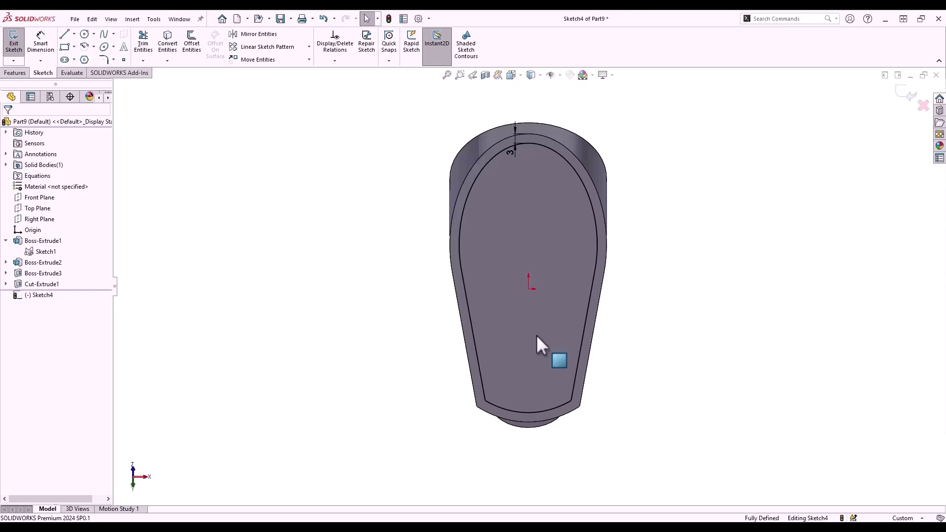
key("ctrl+b")
Pull Sketch4 out with Instant3D into Boss-Extrude4, a raised rim on the face.
middle_click_drag(622, 330, 700, 340)
left_click(525, 328)
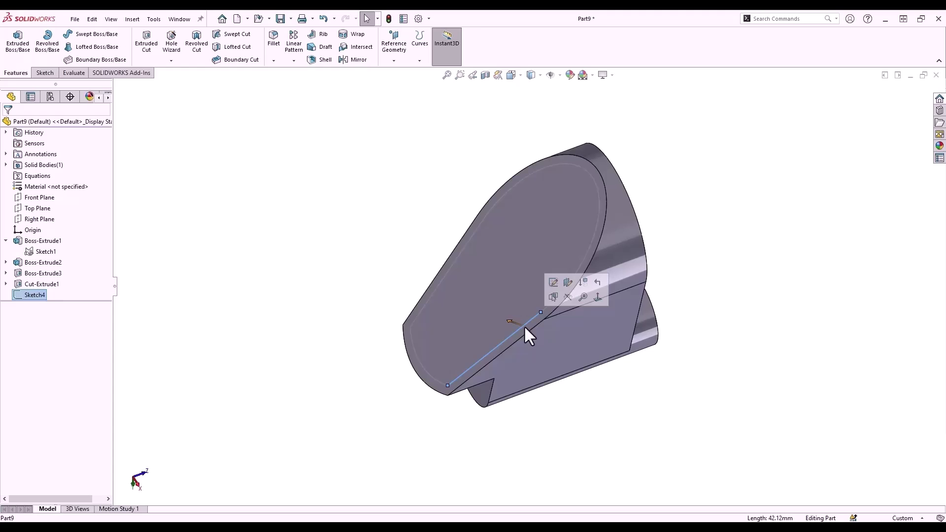
mouse_move(508, 327)
left_mouse_down()
mouse_move(517, 344)
mouse_move(503, 335)
left_mouse_up()
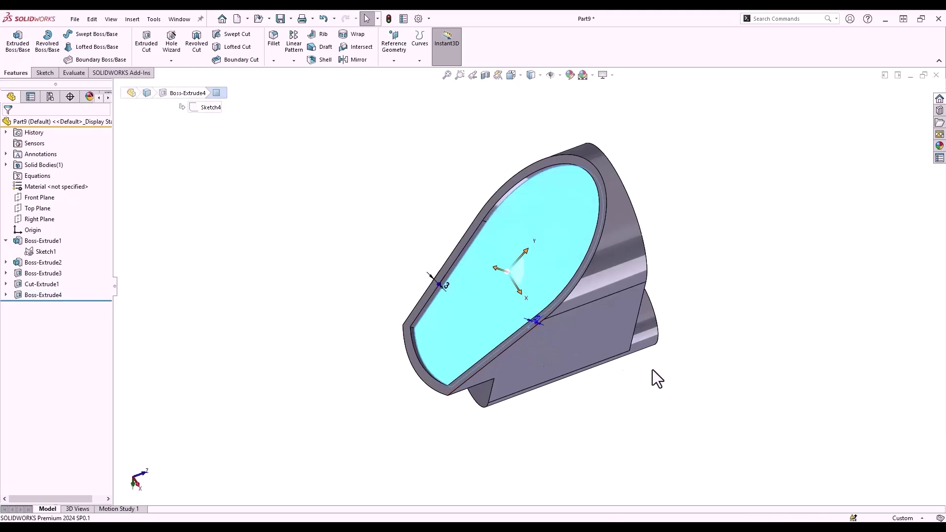
left_click(653, 370)
key("ctrl+7")
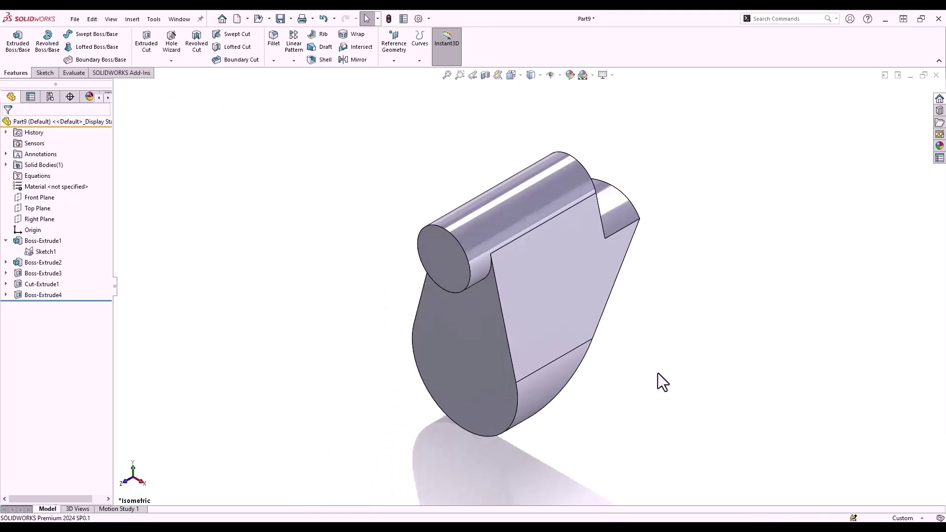
Sketch a center-point slot on Boss-Extrude2's flat face.
left_click(480, 353)
left_click(525, 326)
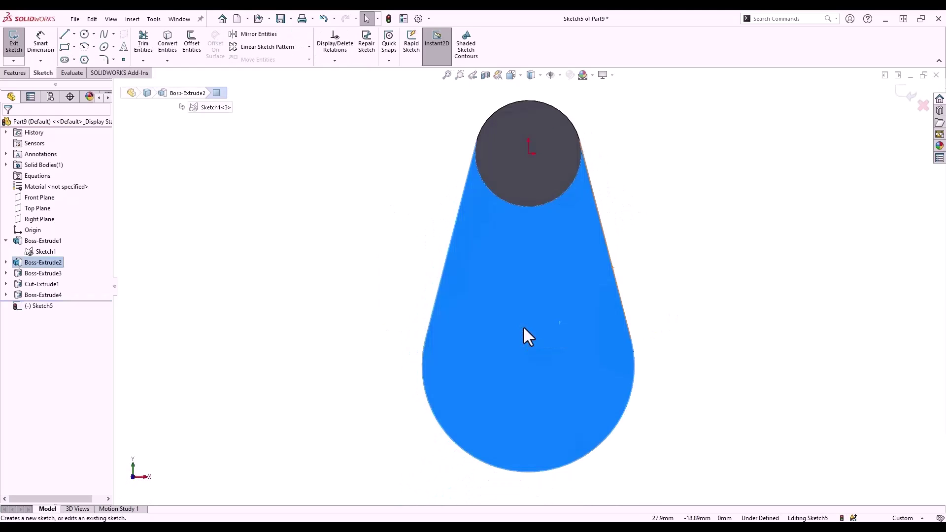
key("s")
left_click(445, 317)
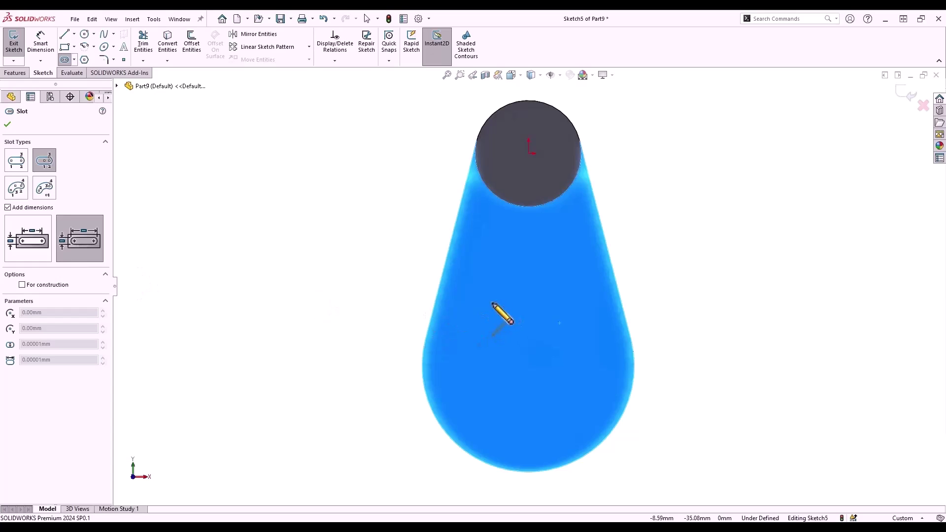
left_click(491, 293)
left_click(517, 294)
left_click(516, 298)
left_click(517, 312)
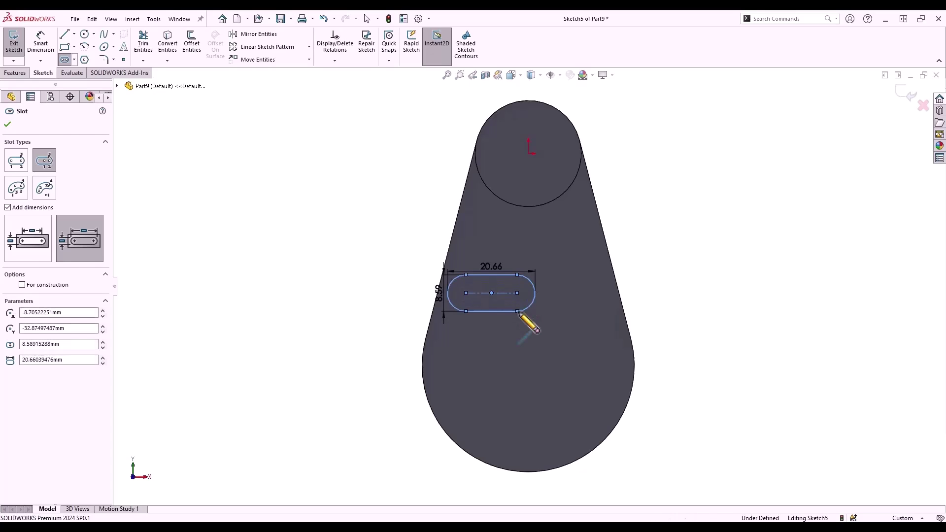
key("Escape")
Dimension the slot centre 30 mm below the round boss's circle.
key("s")
left_click(549, 320)
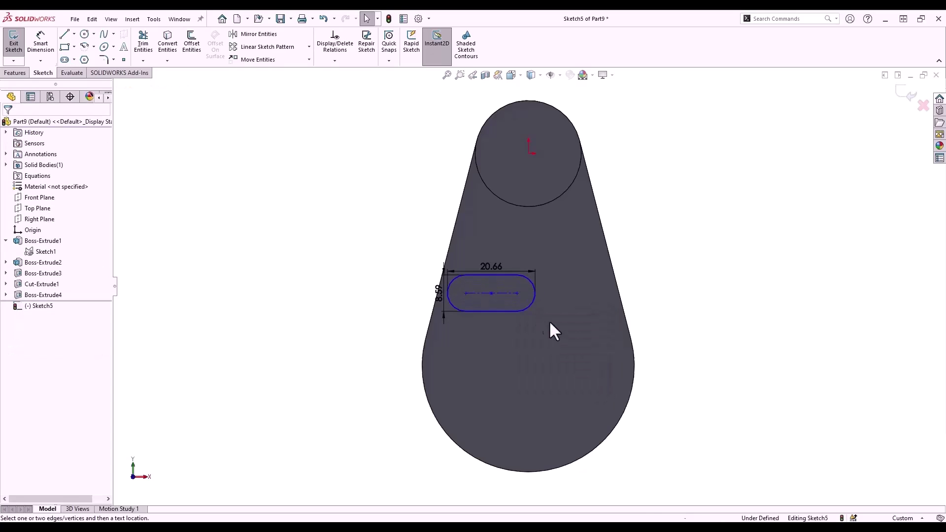
left_click(501, 294)
left_click(522, 206)
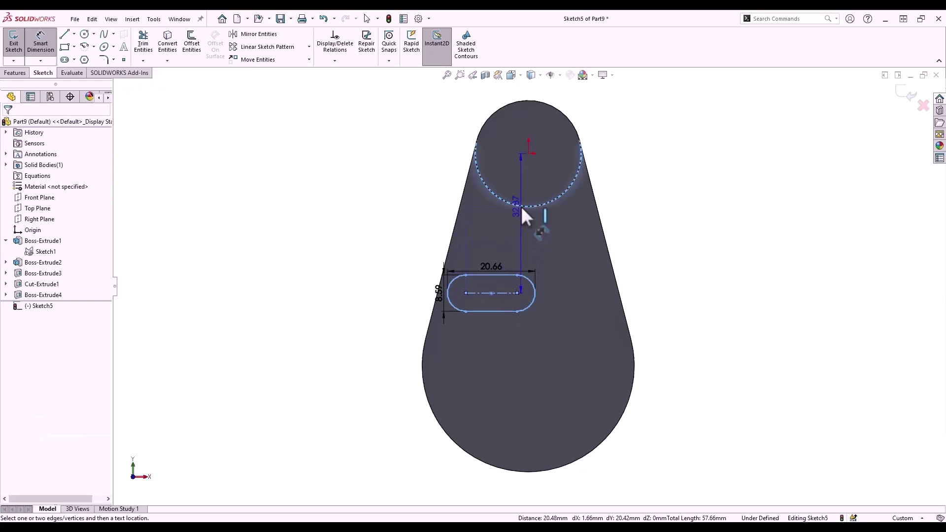
left_click(634, 245)
type("30")
key("Return")
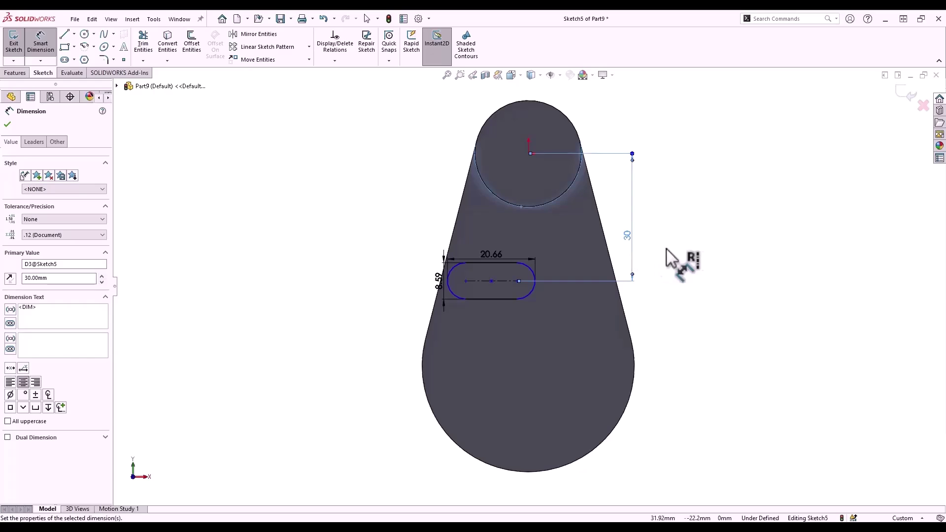
key("Escape")
Make the slot centre coincident with the Right Plane, set length 20 and width 10, exit.
left_click(492, 284)
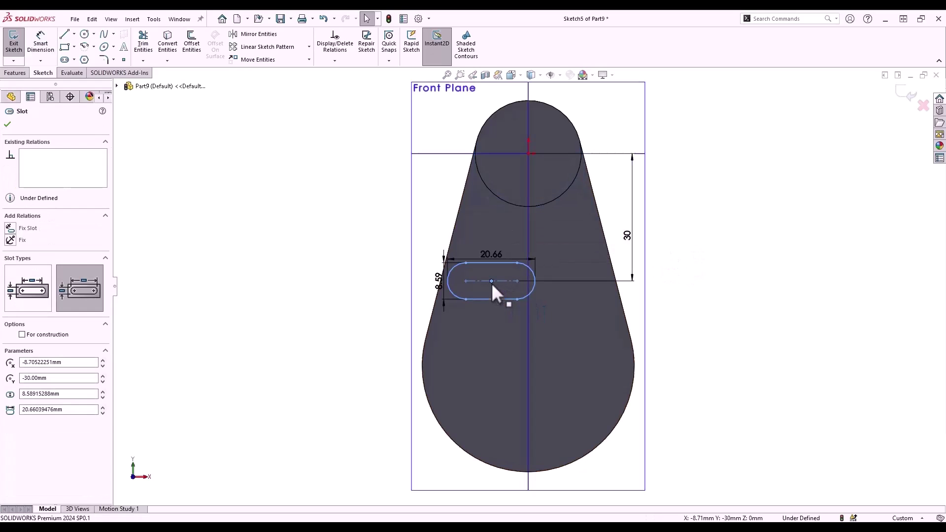
left_click(529, 236, "ctrl")
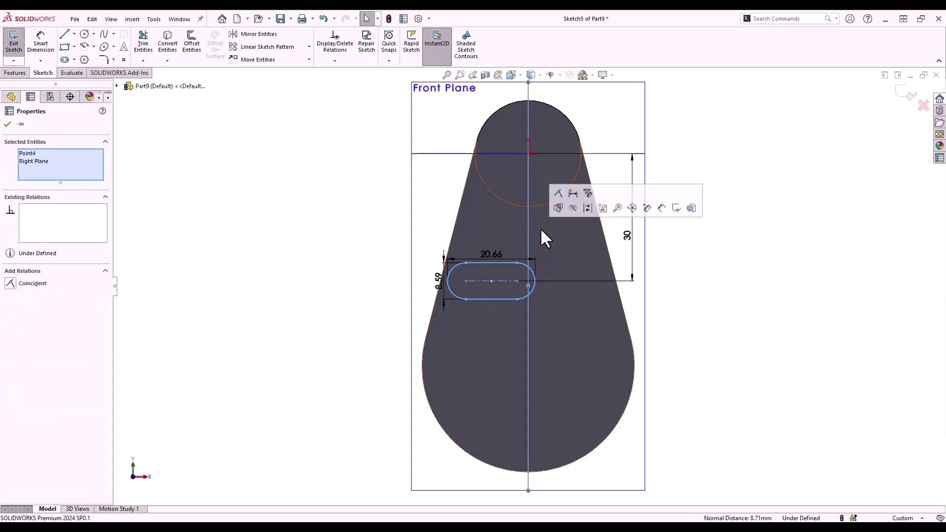
left_click(557, 194)
left_click(704, 321)
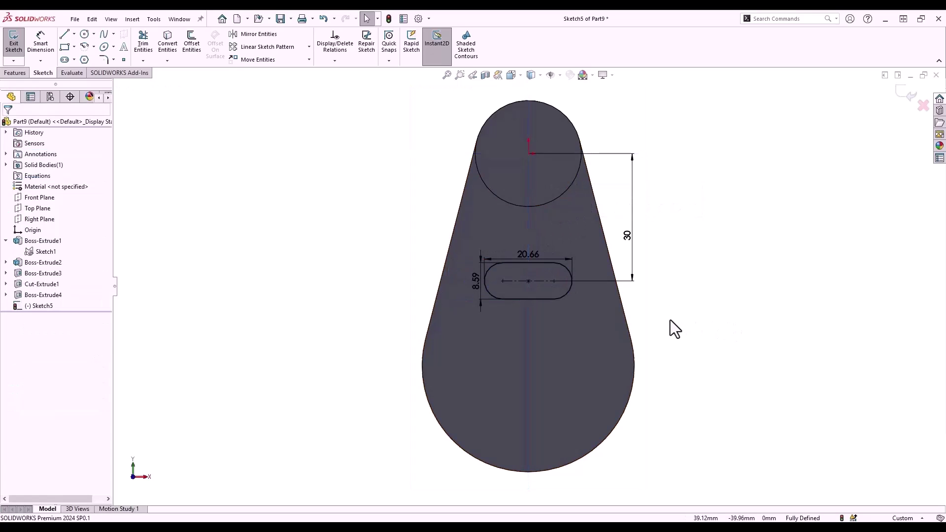
double_click(531, 256)
type("20")
key("Return")
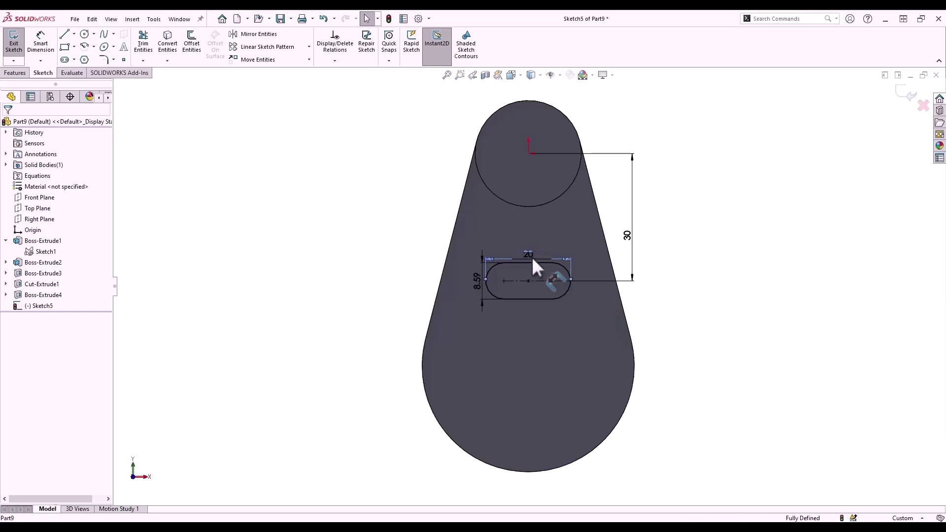
double_click(472, 285)
type("10")
key("Return")
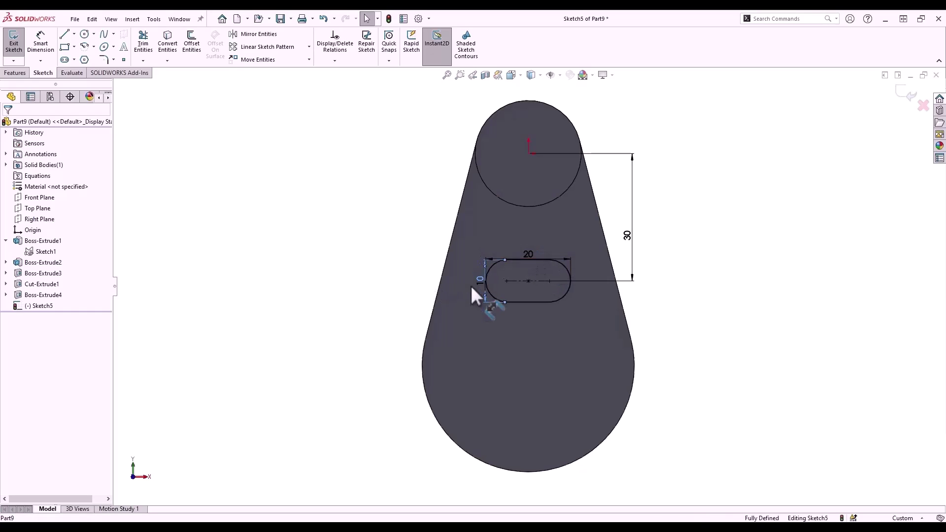
key("ctrl+b")
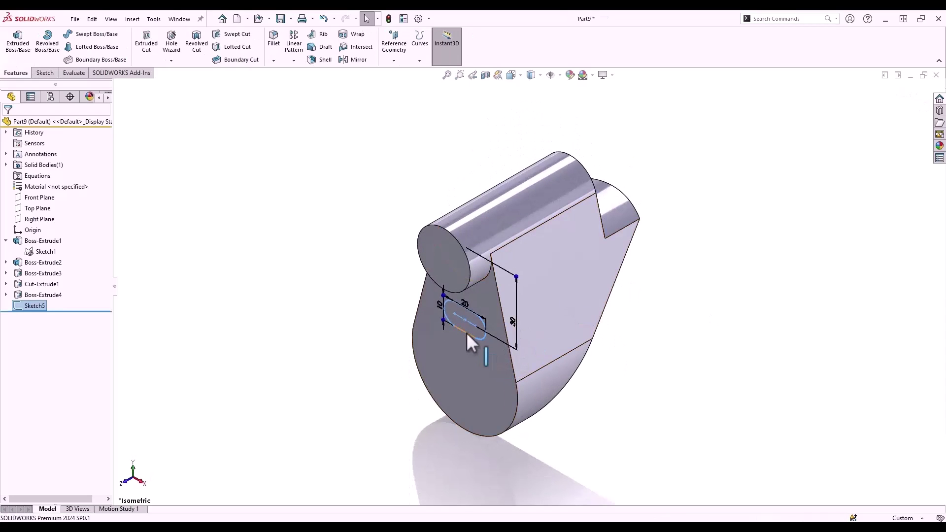
Extrude the slot sketch outward into a peg, Boss-Extrude5.
left_click(466, 332)
left_click_drag(450, 342, 419, 380)
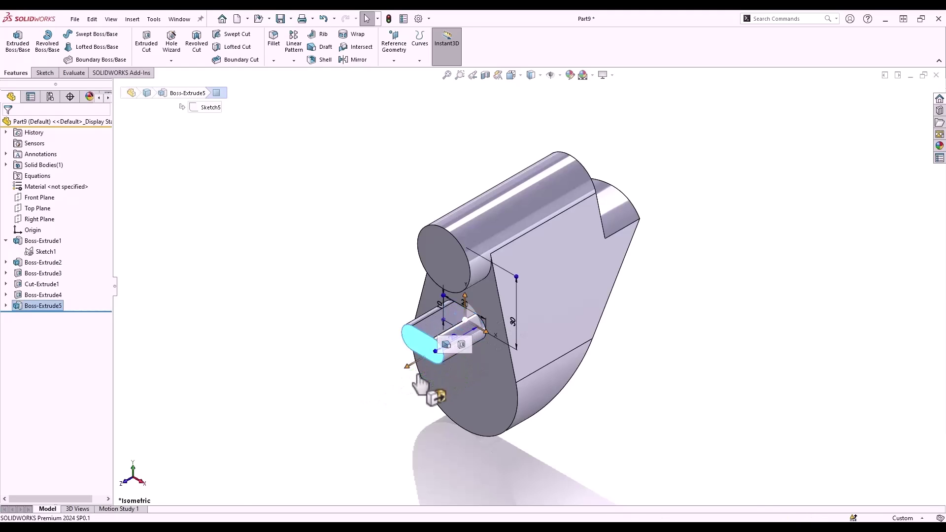
left_click(376, 328)
left_click(484, 314)
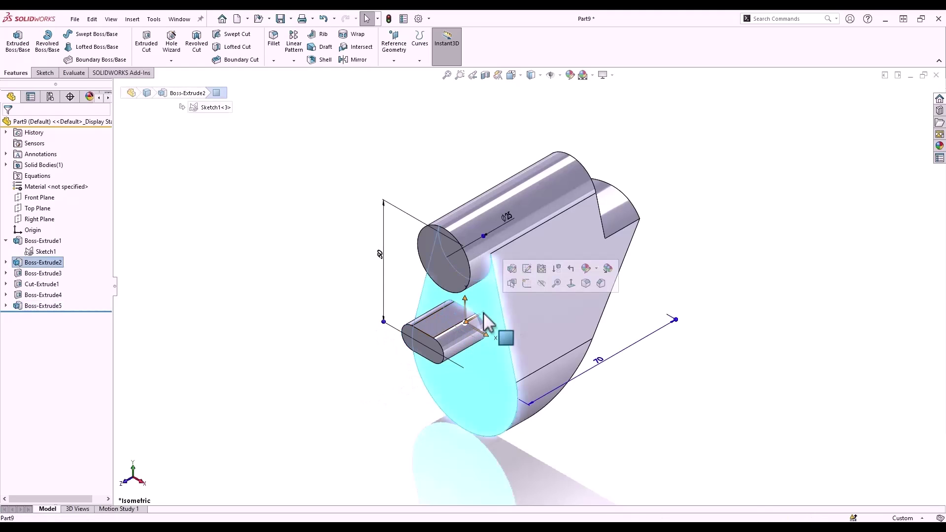
Sketch on the tapered face with the boss circle and two face edges converted, viewed normal.
left_click(527, 284)
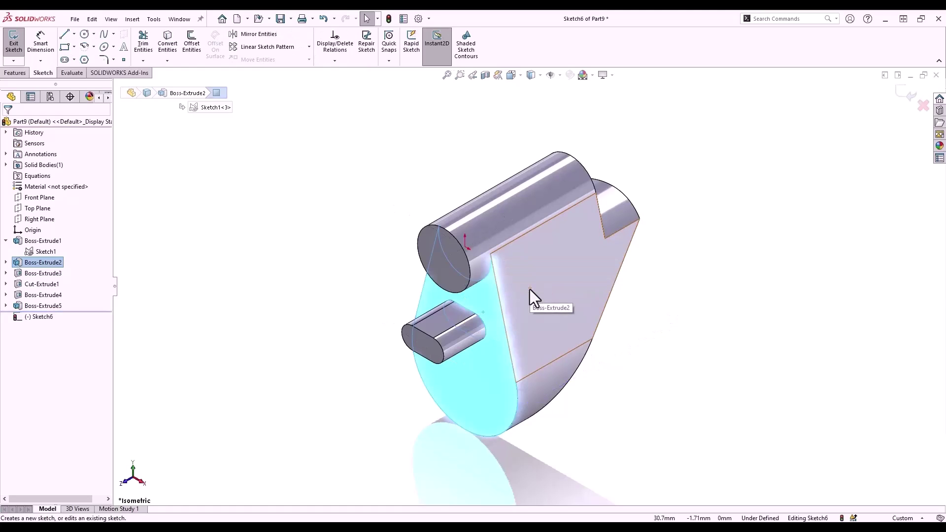
left_click(466, 289)
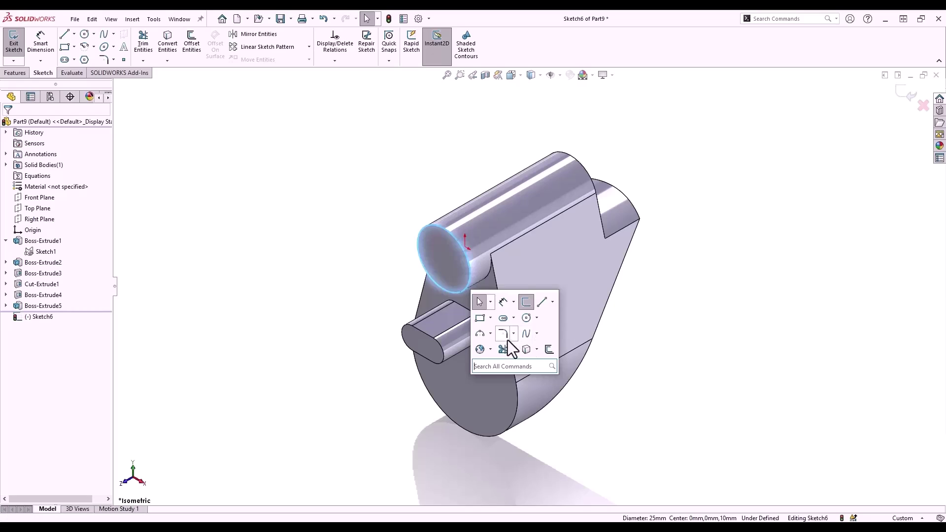
left_click(525, 350)
left_click(509, 341)
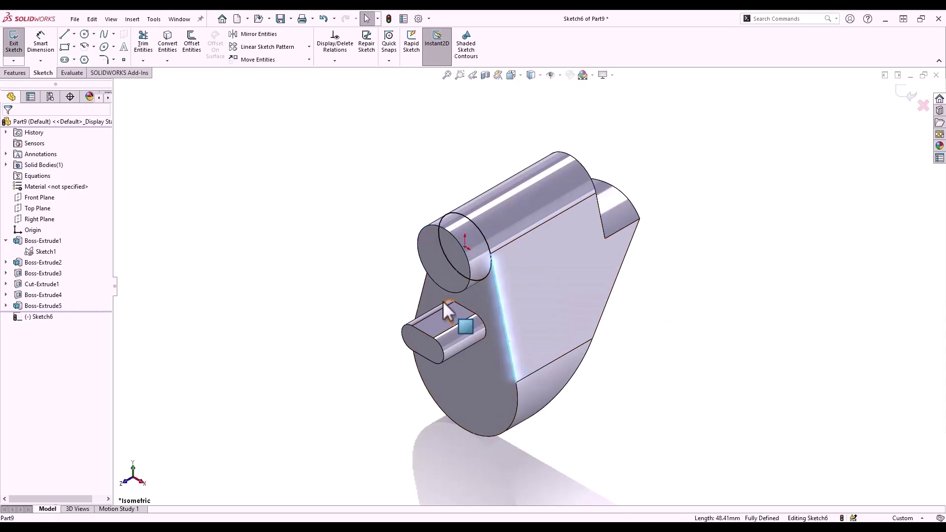
left_click(424, 291)
left_click(483, 345)
mouse_move(483, 350)
middle_mouse_down()
mouse_move(488, 276)
mouse_move(472, 303)
middle_mouse_up()
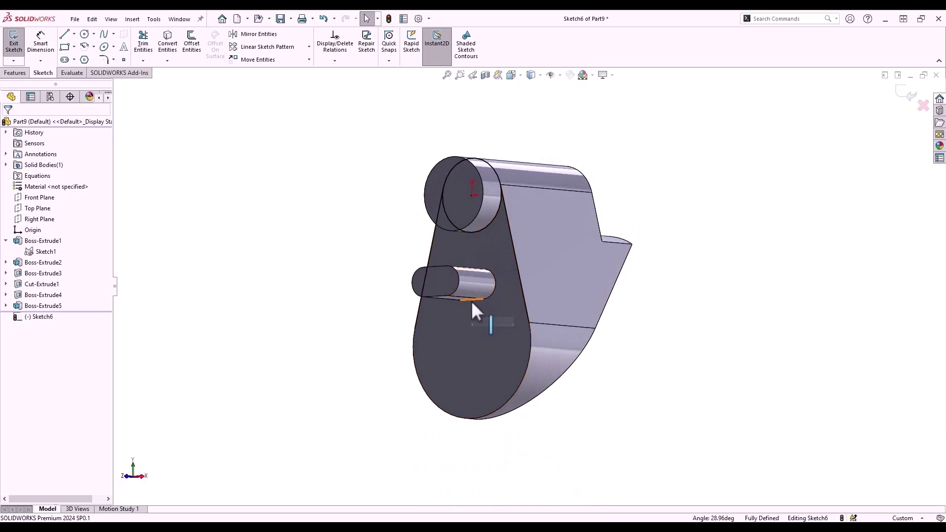
key("s")
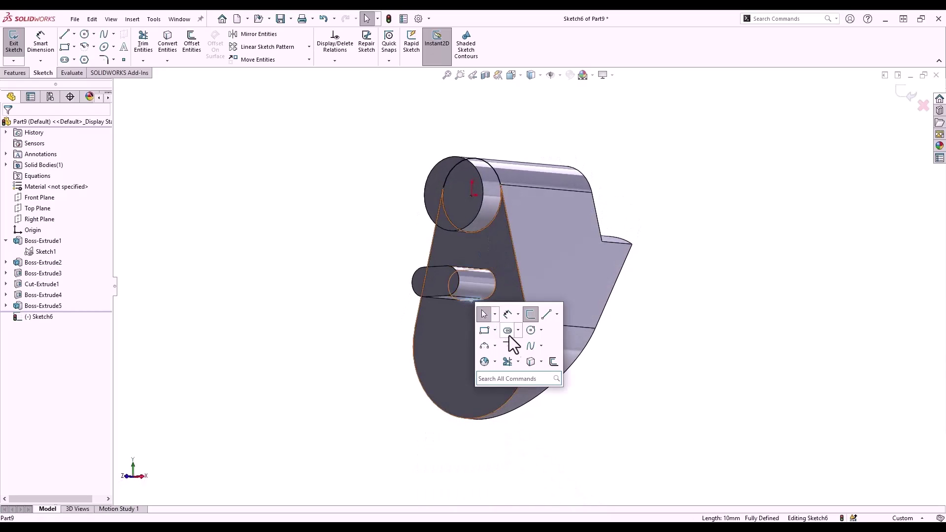
left_click(527, 365)
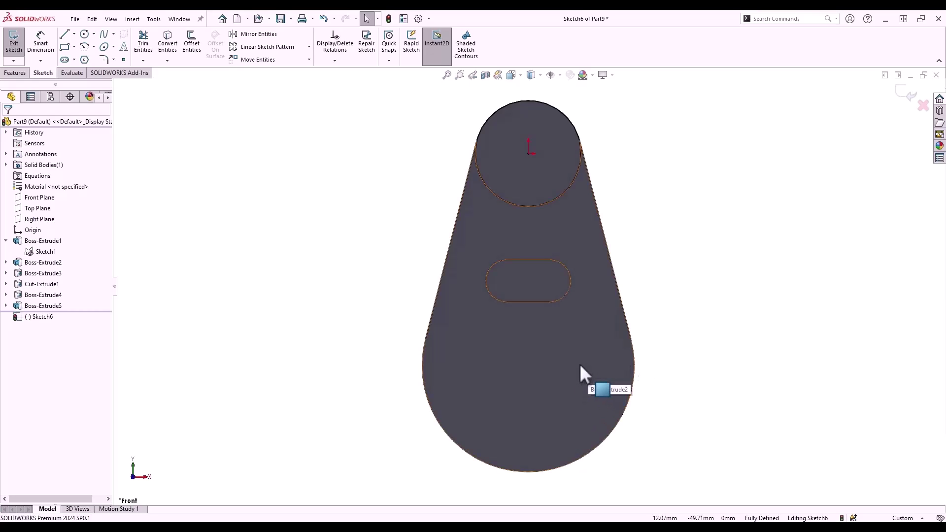
key("ctrl+b")
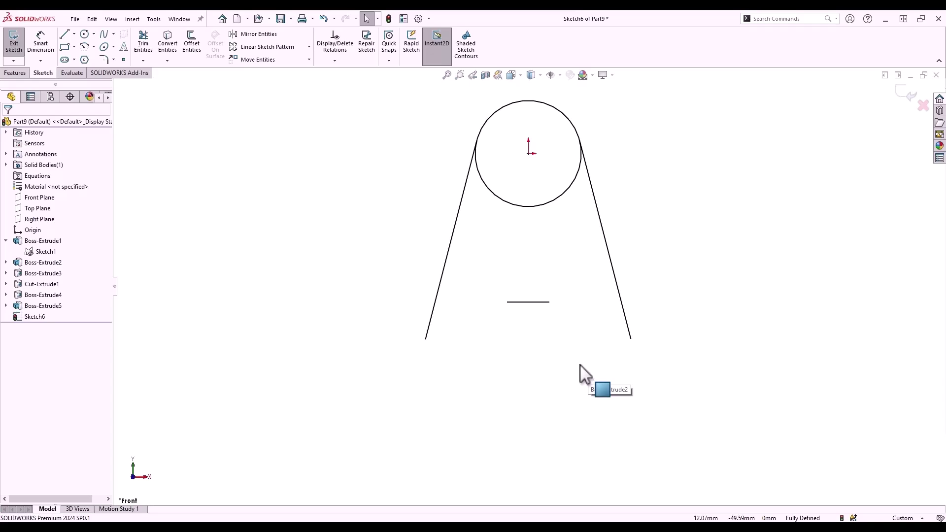
Trim to a closed outline of upper arc, two slanted sides and a chord; exit Sketch6.
key("s")
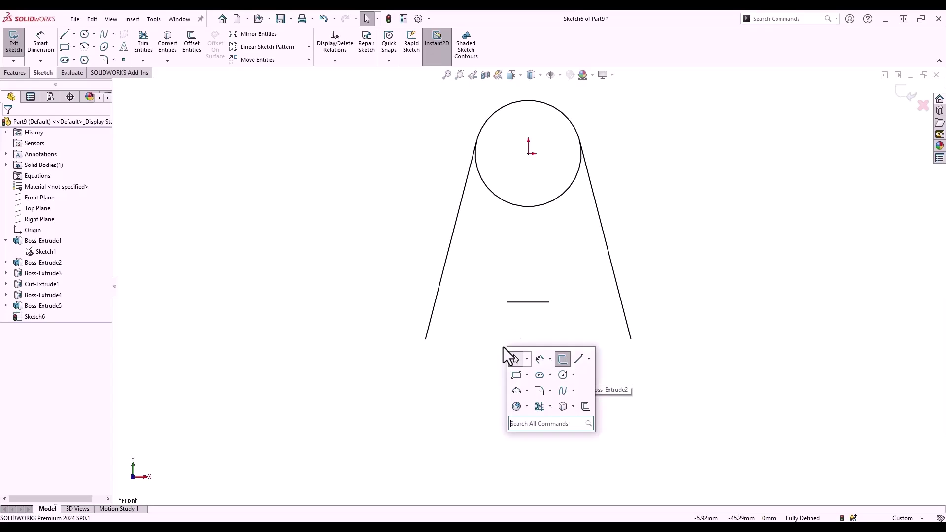
left_click(539, 408)
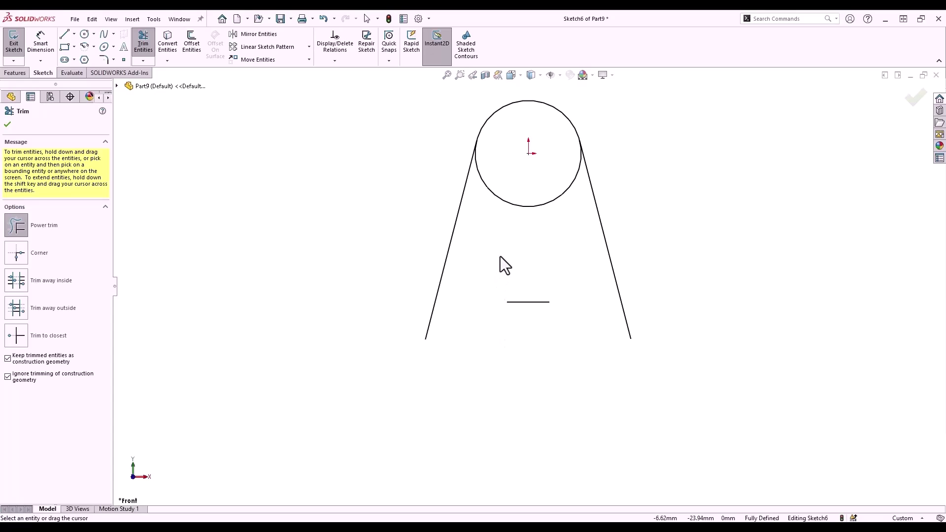
mouse_move(501, 257)
left_mouse_down("shift")
mouse_move(513, 314)
mouse_move(530, 321)
mouse_move(540, 302)
left_mouse_up("shift")
right_click(519, 363)
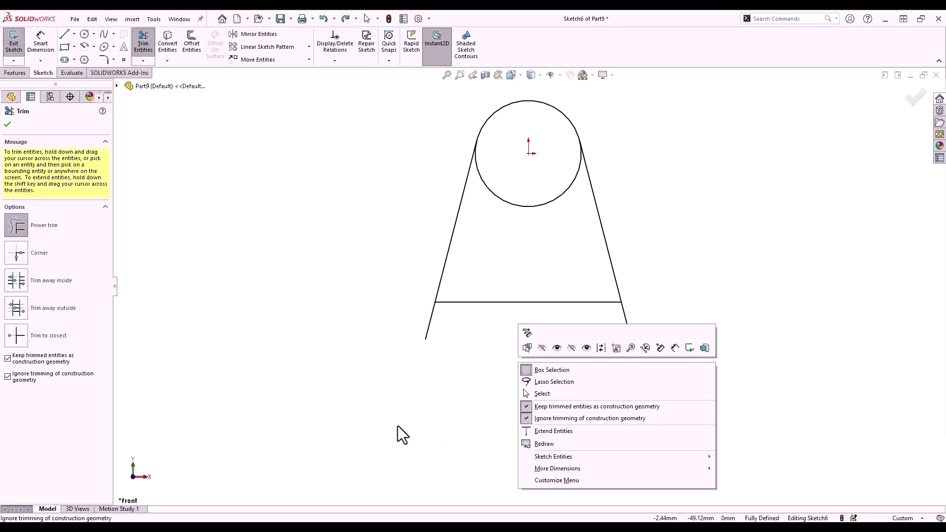
left_click(410, 378)
mouse_move(452, 327)
left_mouse_down()
mouse_move(427, 321)
mouse_move(530, 334)
mouse_move(635, 321)
mouse_move(540, 231)
mouse_move(534, 191)
left_mouse_up()
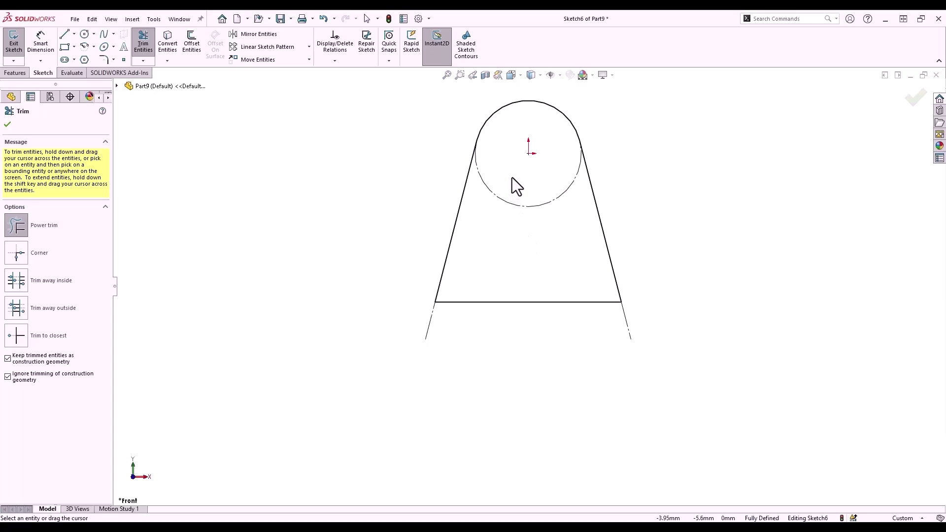
mouse_move(516, 172)
left_mouse_down()
mouse_move(511, 329)
mouse_move(514, 303)
left_mouse_up()
key("Escape")
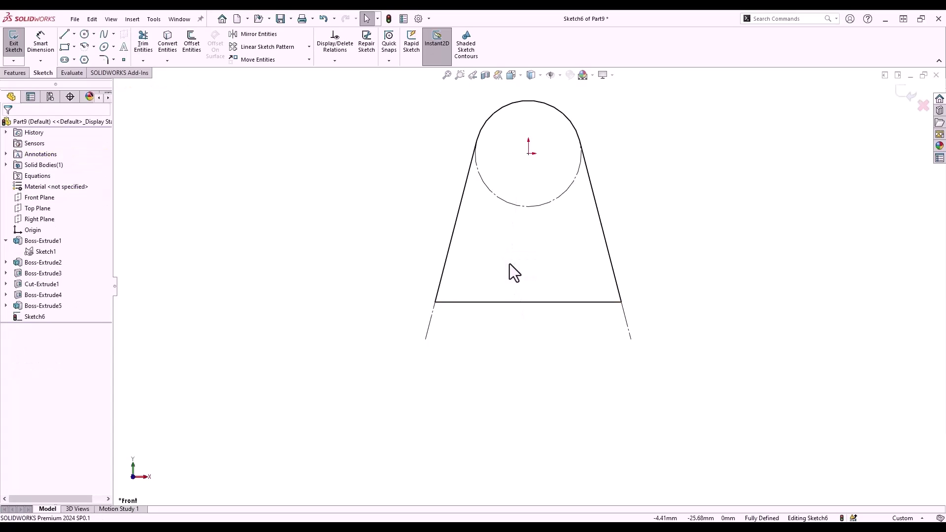
key("ctrl+b")
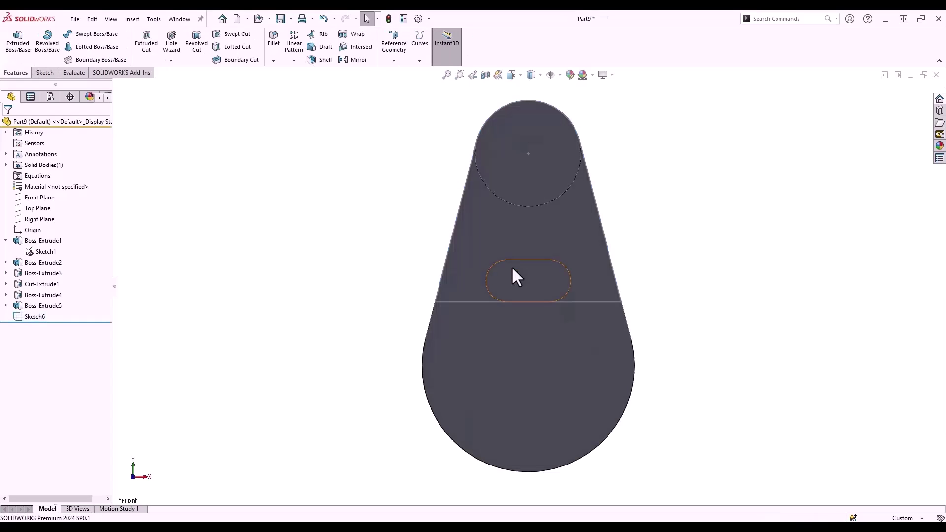
In isometric view, pull Sketch6 out with Instant3D into a new boss.
key("ctrl+7")
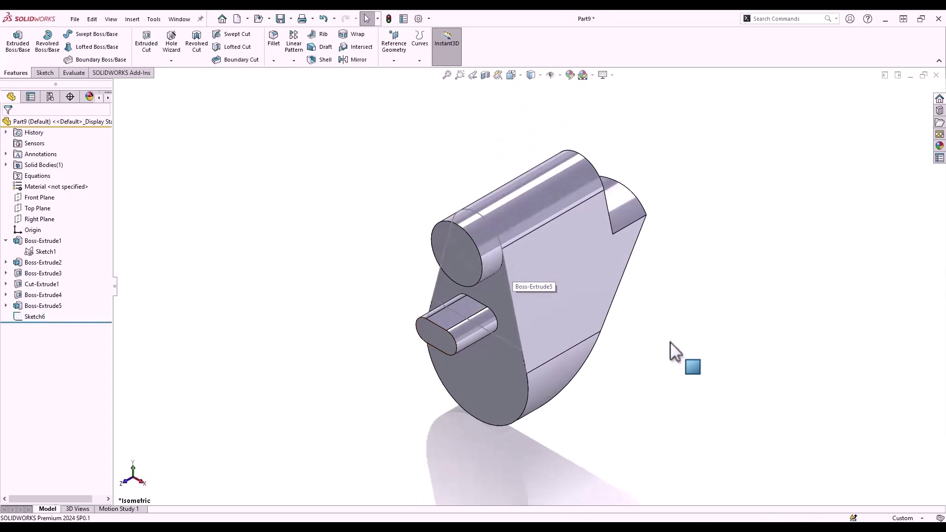
left_click(503, 342)
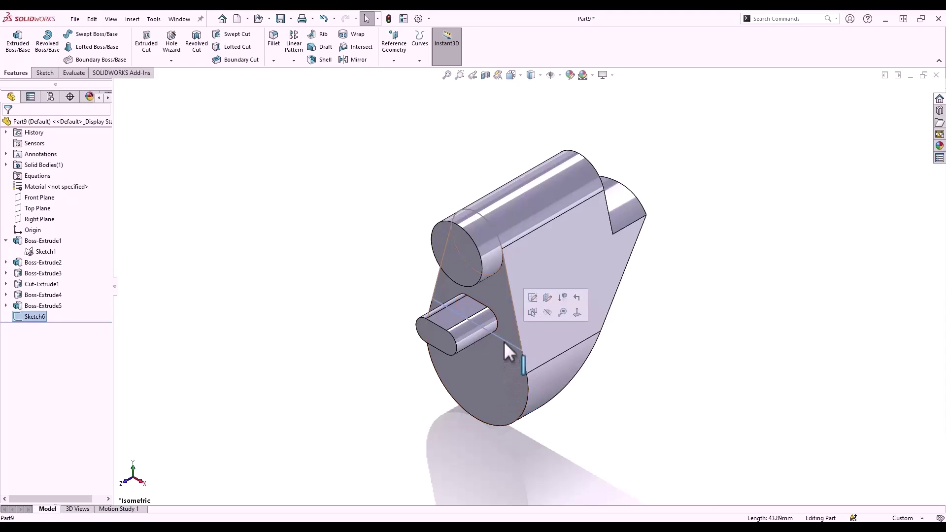
mouse_move(503, 344)
left_mouse_down()
mouse_move(478, 358)
mouse_move(458, 276)
left_mouse_up()
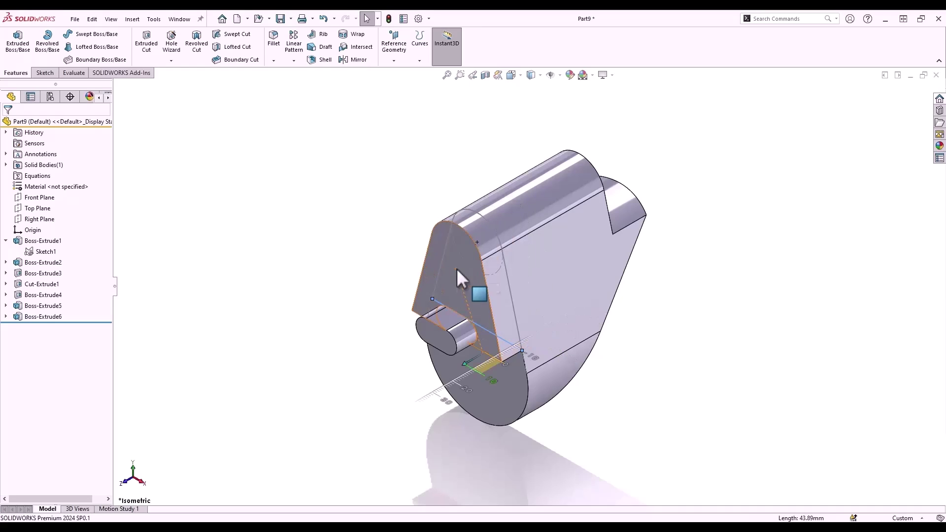
Change Boss-Extrude6 to extrude Up To Surface, ending on the existing face.
left_click(360, 280)
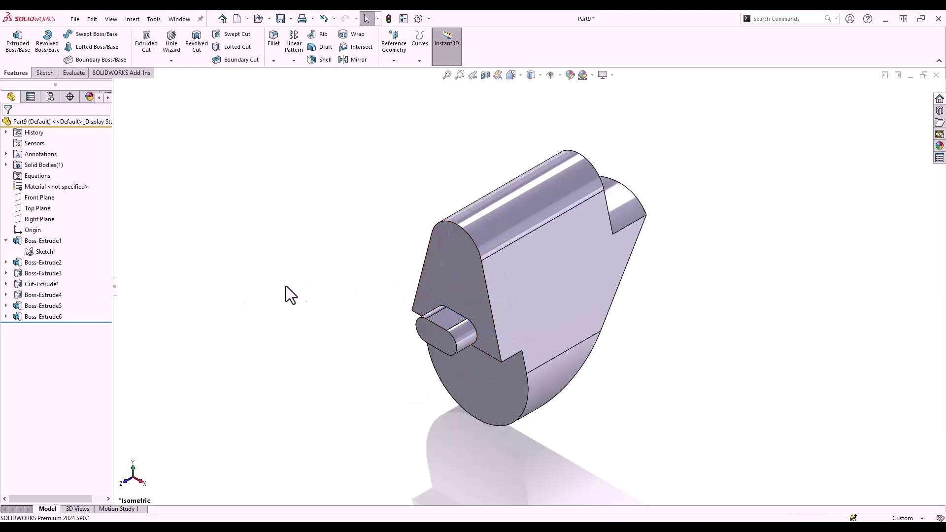
right_click(43, 317)
left_click(55, 295)
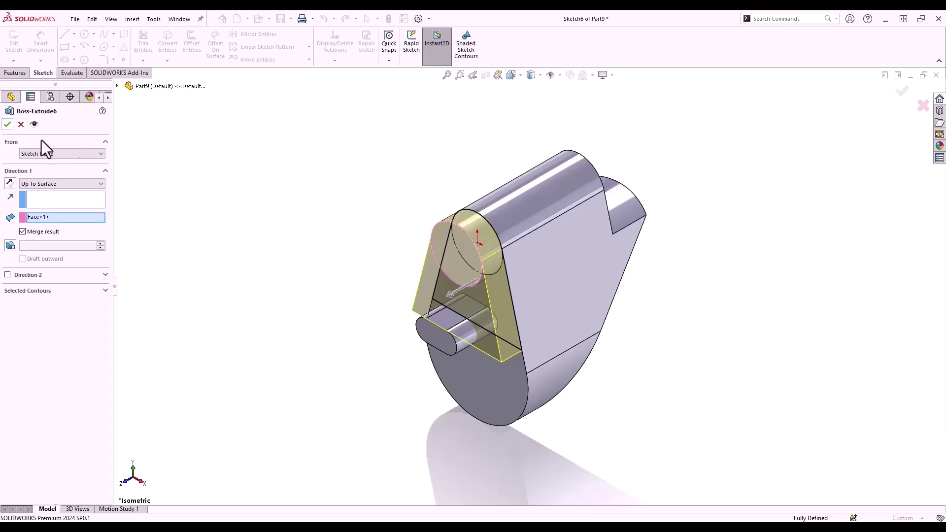
left_click(7, 124)
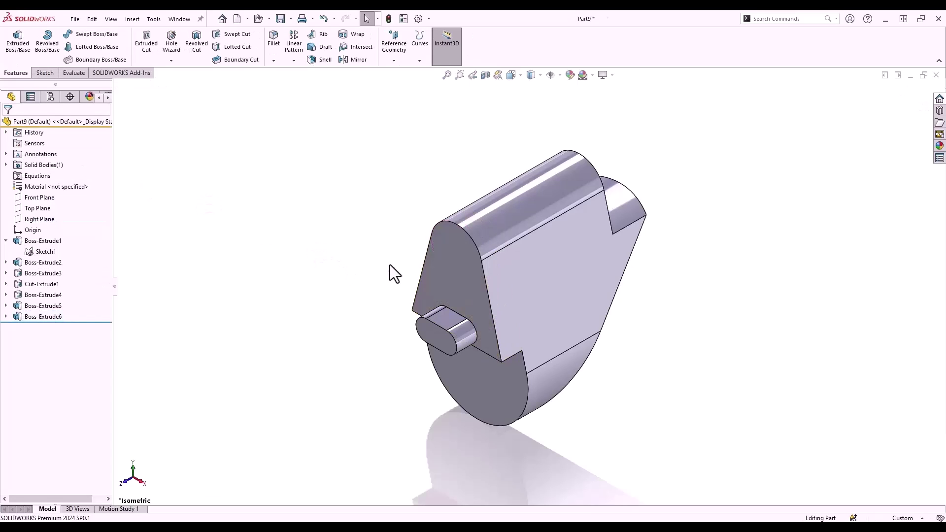
left_click(449, 256)
Start a sketch on the front face and select the rounded outline's tangent chain.
left_click(495, 228)
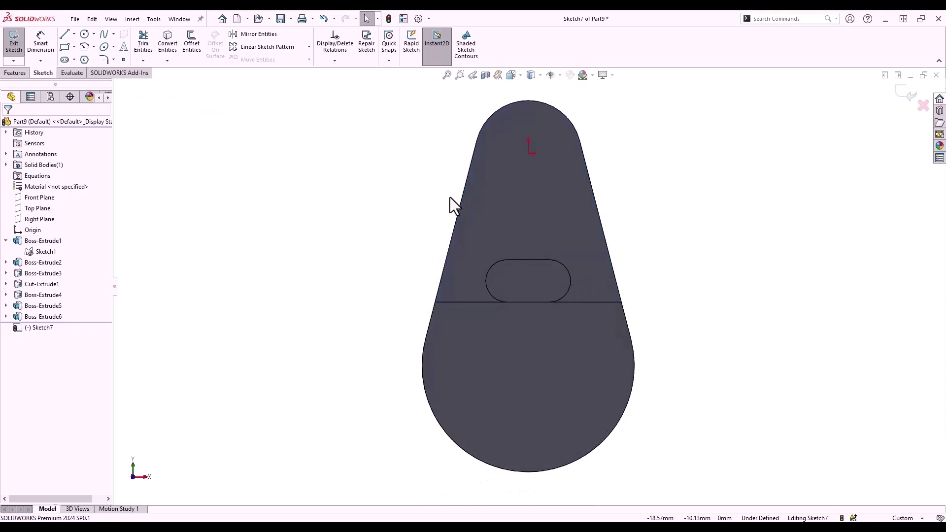
right_click(465, 193)
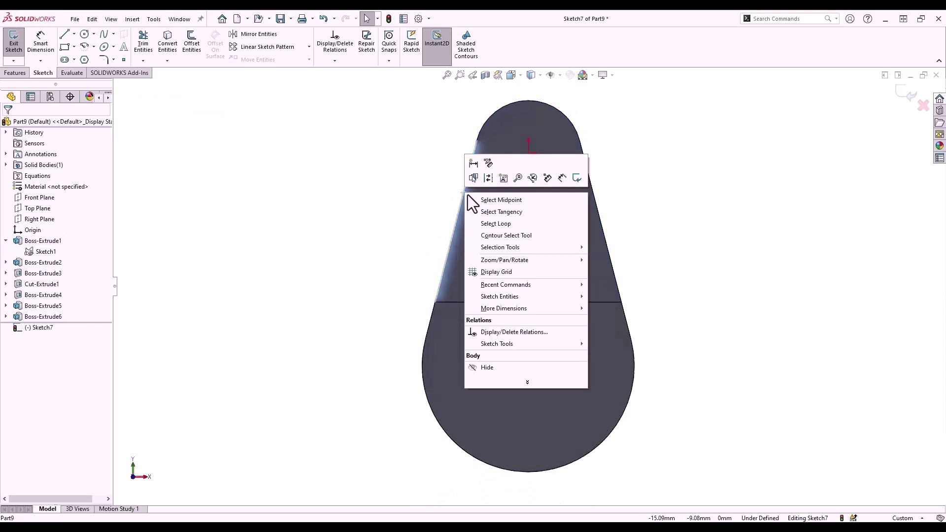
left_click(505, 211)
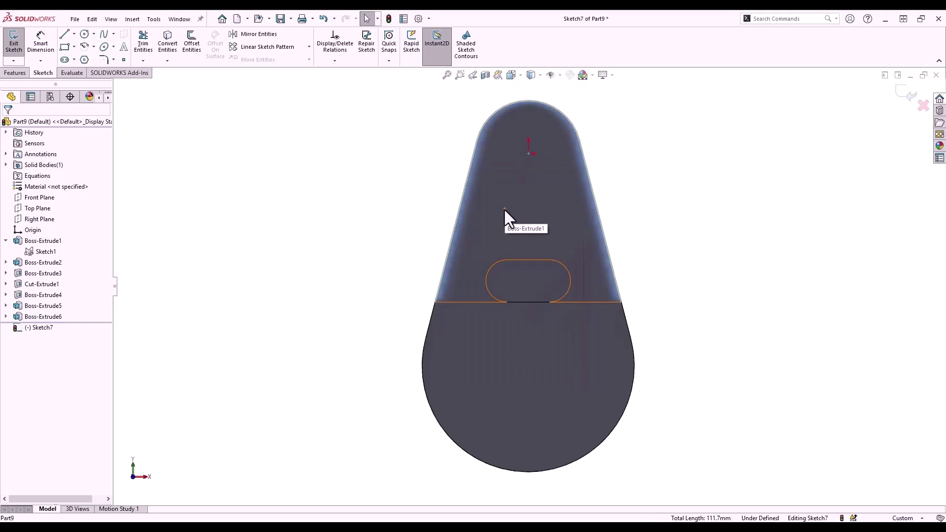
key("s")
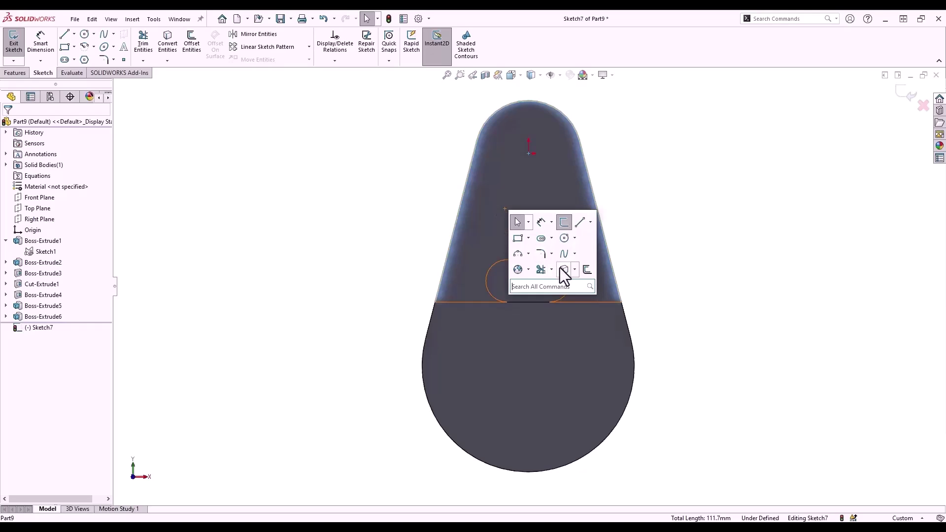
right_click(455, 240)
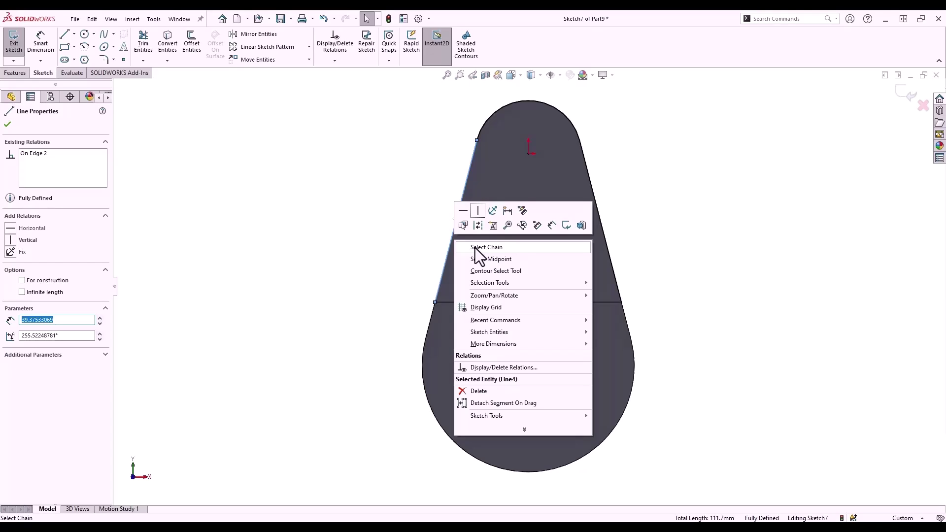
left_click(475, 247)
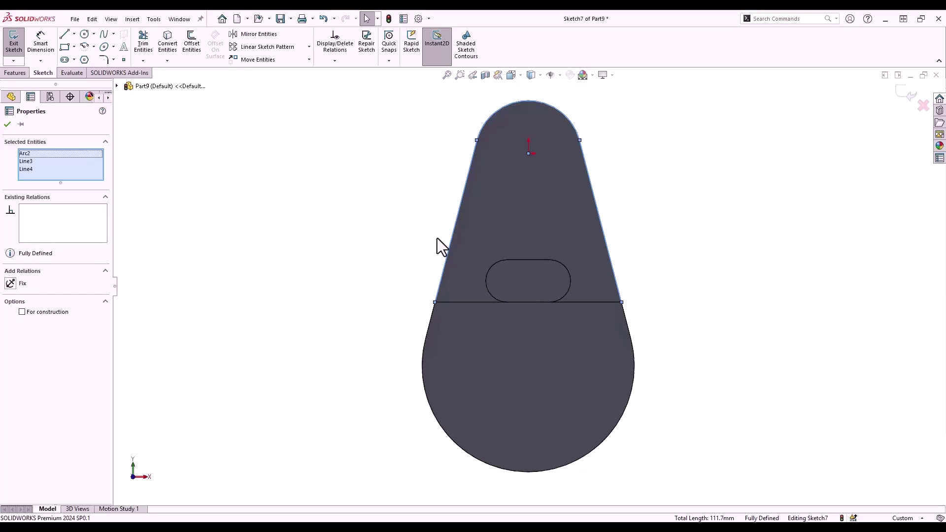
Offset the selected outline 3 mm inward and shorten the left inner line upward.
key("s")
left_click(511, 284)
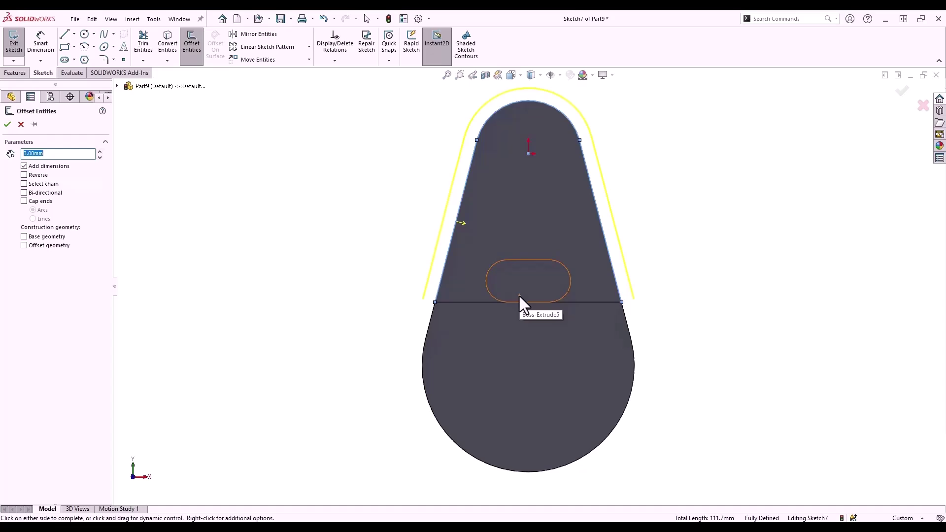
left_click(472, 266)
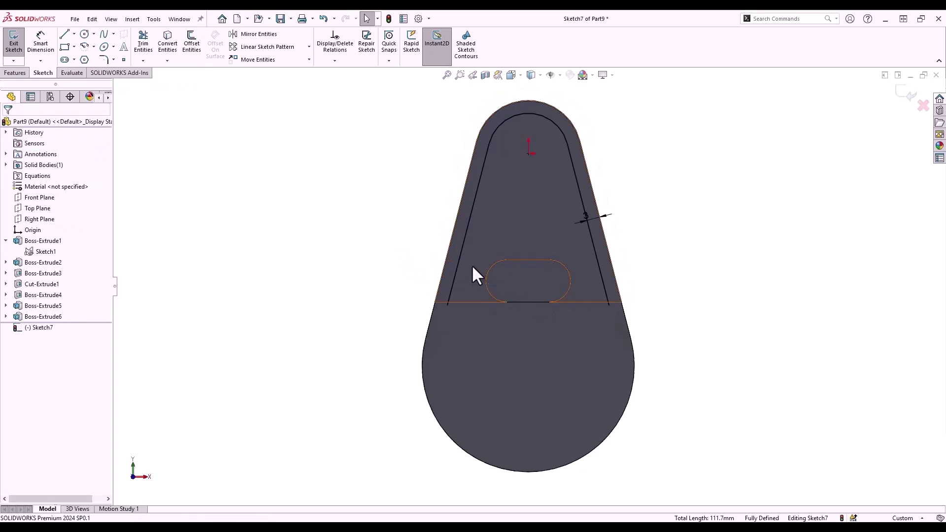
left_click_drag(447, 304, 478, 200)
left_click(489, 174)
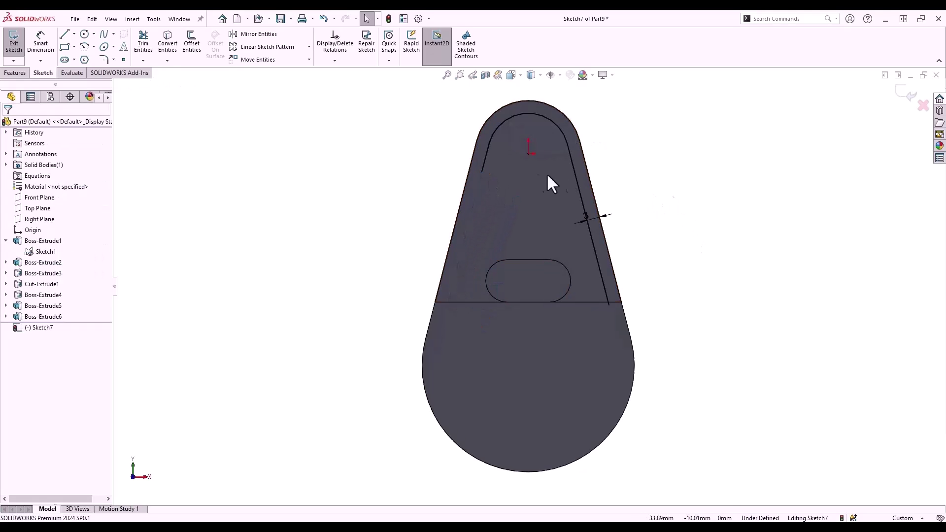
scroll(504, 173, "down", 3)
Draw a 3-point arc from the left inner line to the outer edge, tangent to the line.
key("s")
left_click(527, 226)
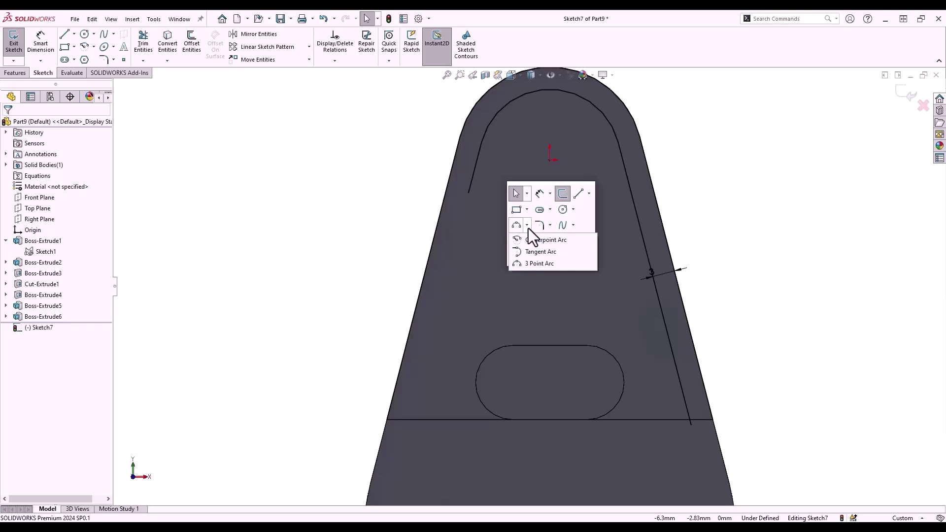
left_click(519, 264)
left_click(473, 198)
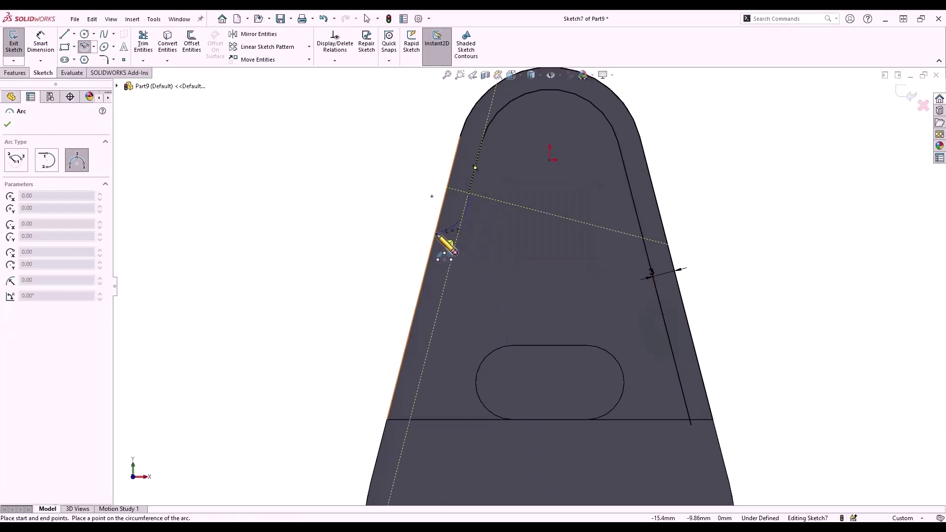
left_click(439, 229)
left_click(458, 224)
key("Escape")
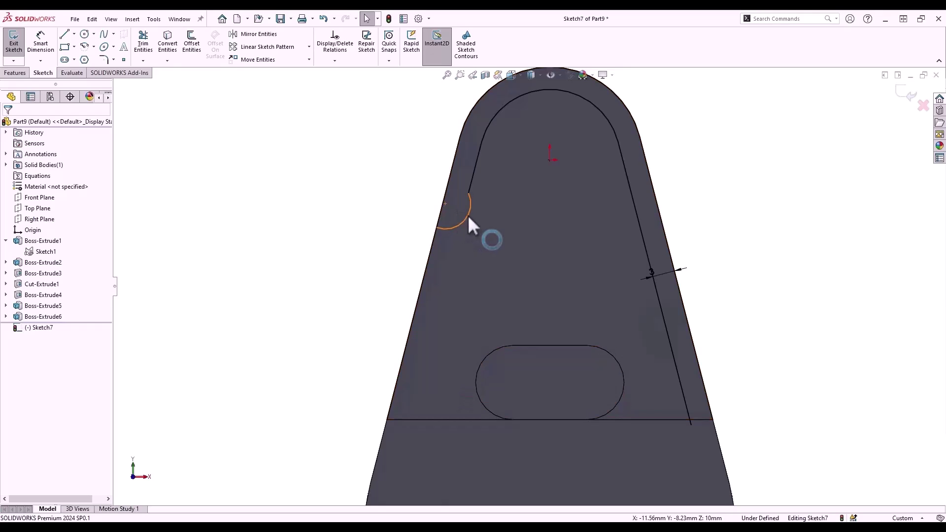
left_click(469, 217)
left_click(472, 185, "ctrl")
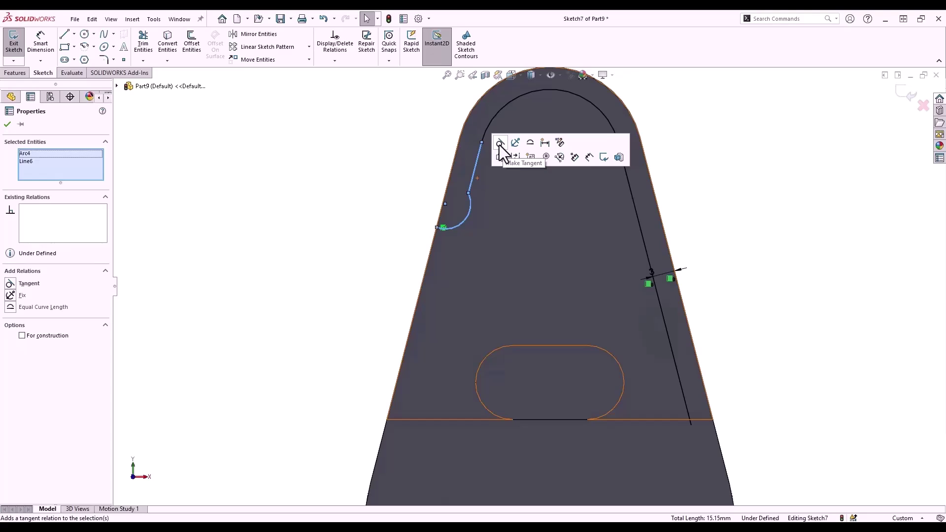
left_click(500, 143)
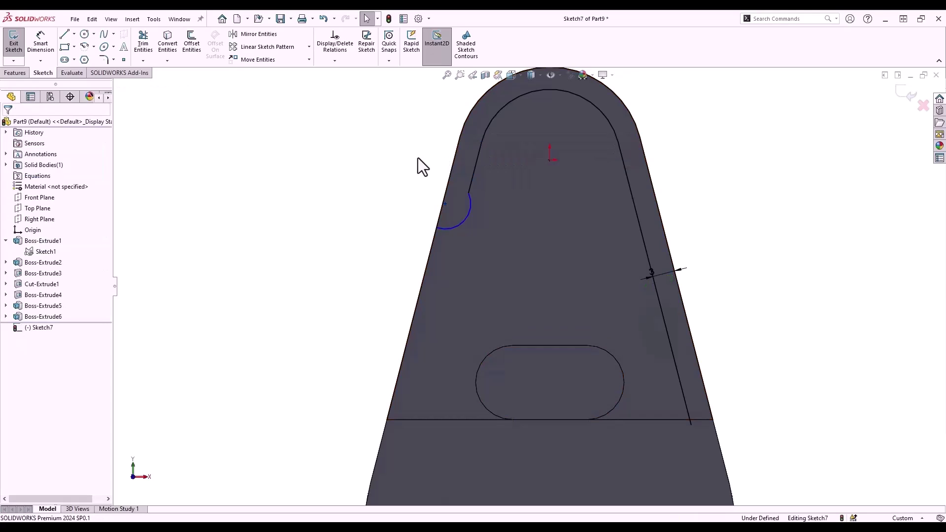
left_click(468, 193)
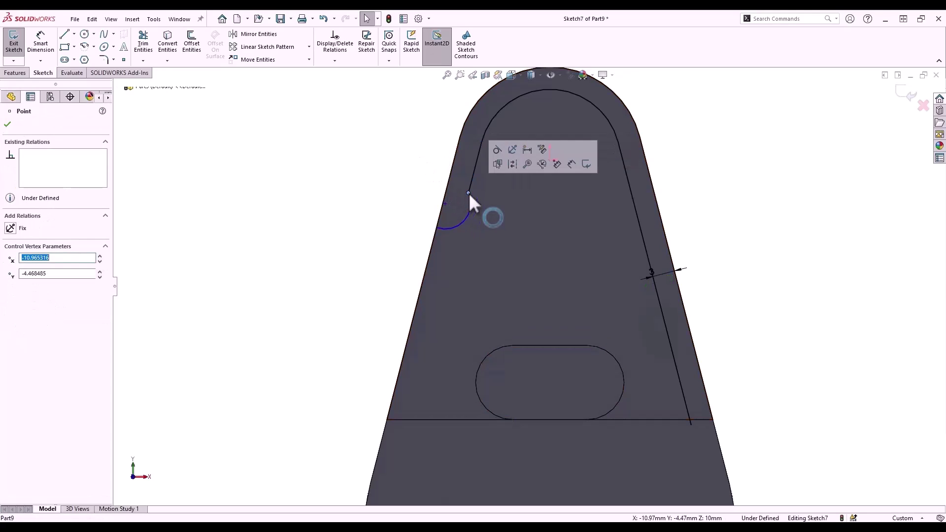
left_click(497, 151)
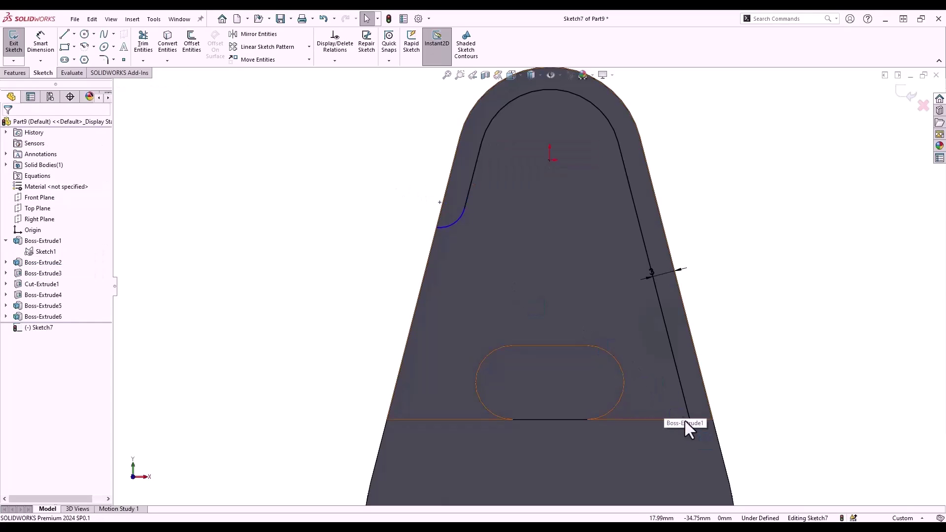
Drag the right inner line's lower endpoint upward to shorten it.
left_click(670, 342)
left_click_drag(670, 342, 641, 206)
left_click(690, 223)
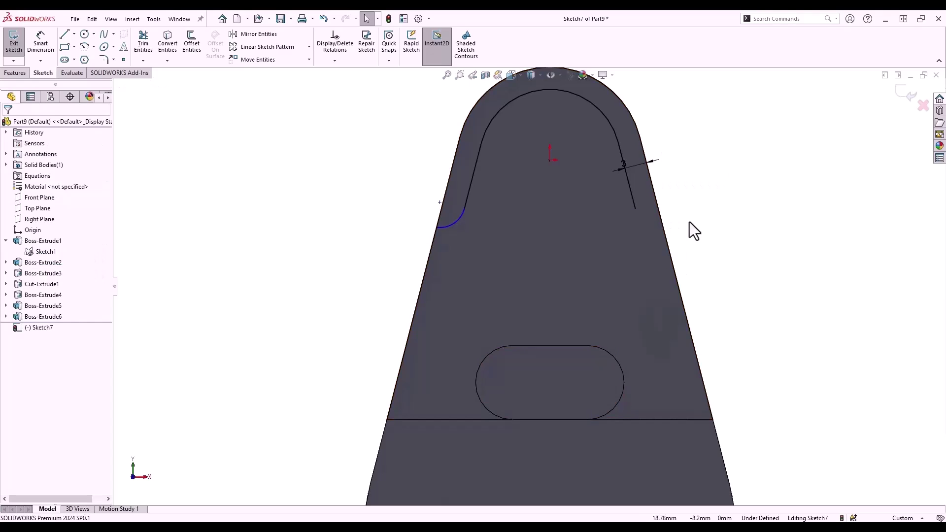
Draw a tangent arc from the right inner line's end to the outer edge.
key("s")
left_click(765, 235)
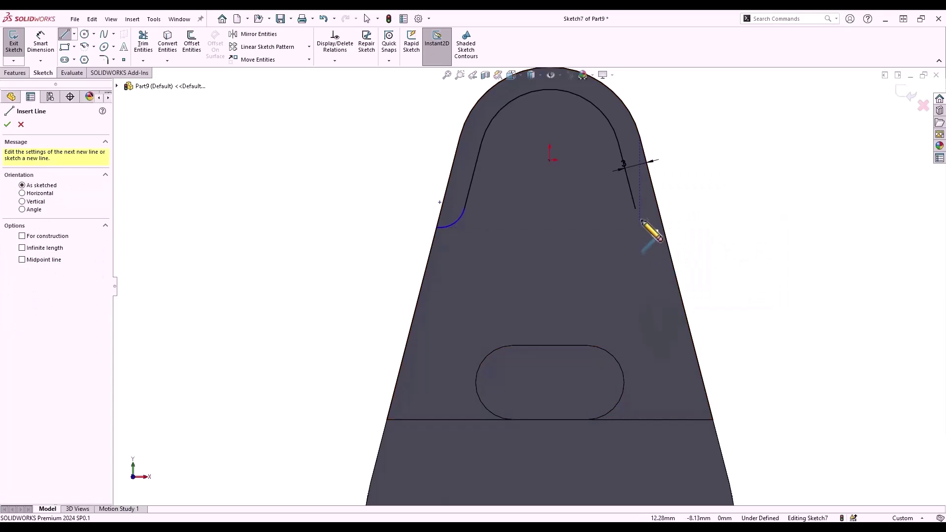
left_click(636, 209)
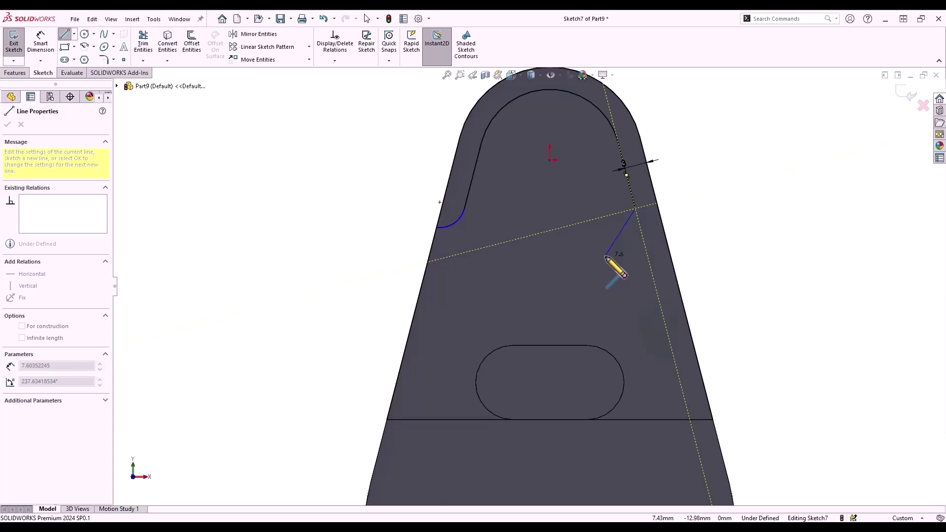
key("a")
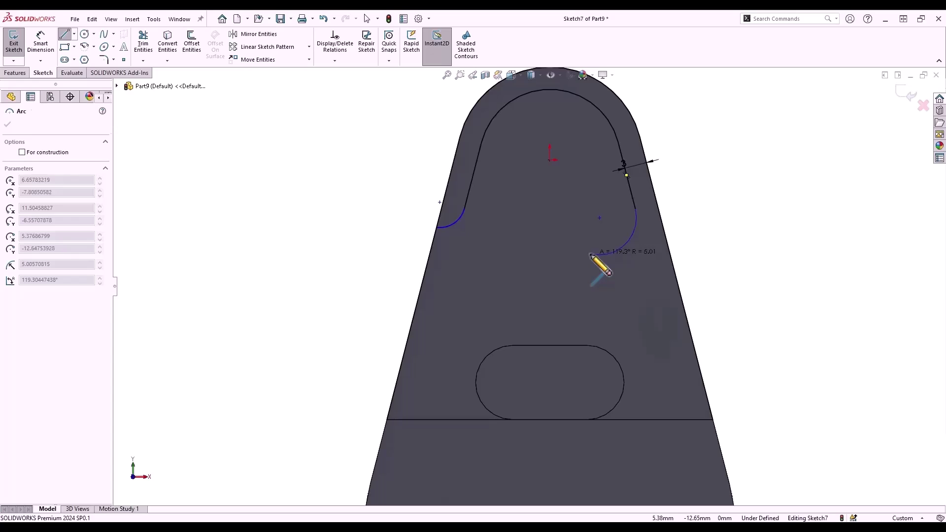
key("a")
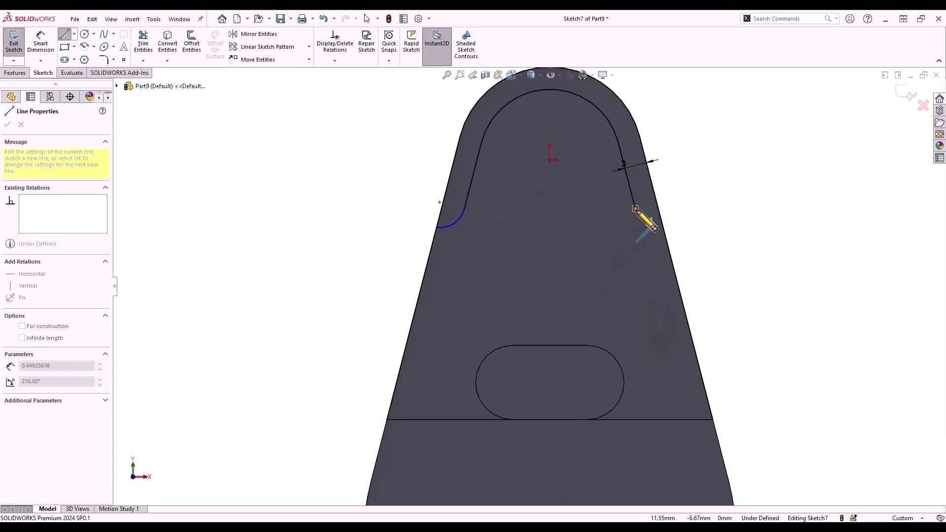
key("a")
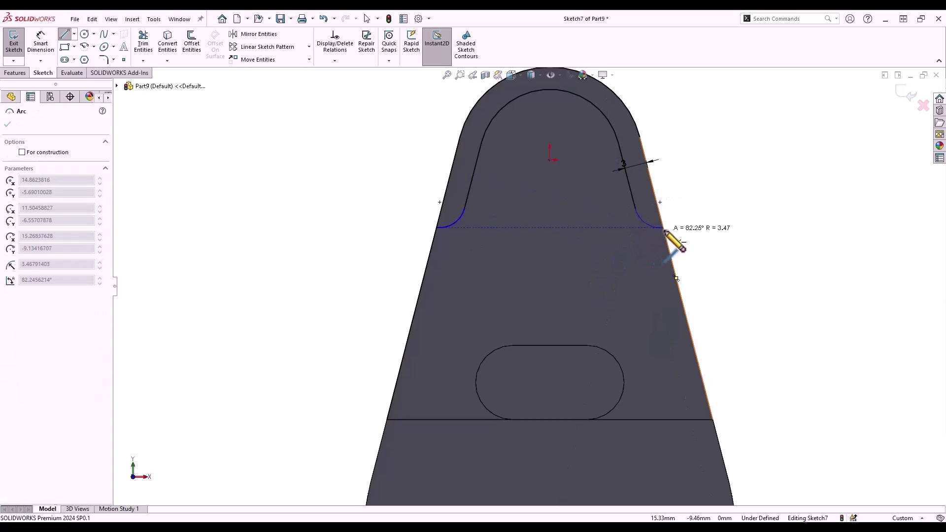
left_click(664, 228)
key("Escape")
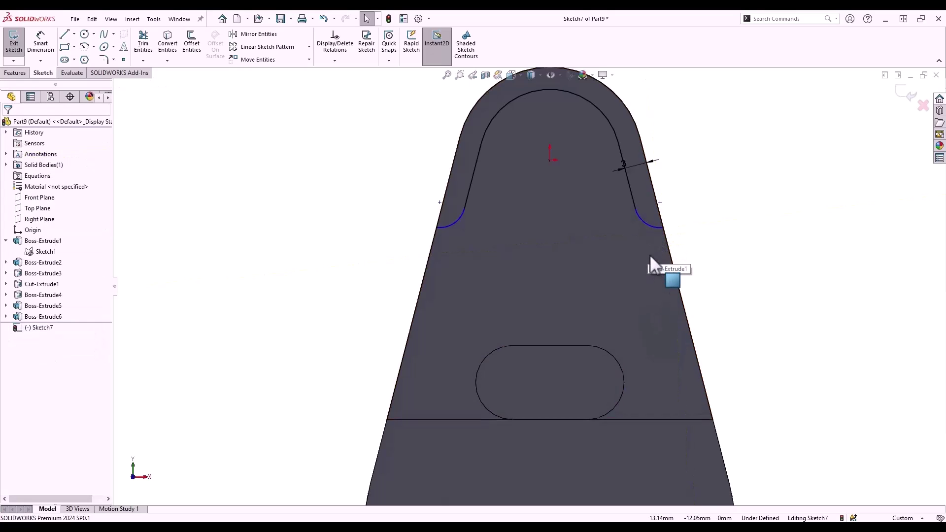
left_click(676, 272)
key("Escape")
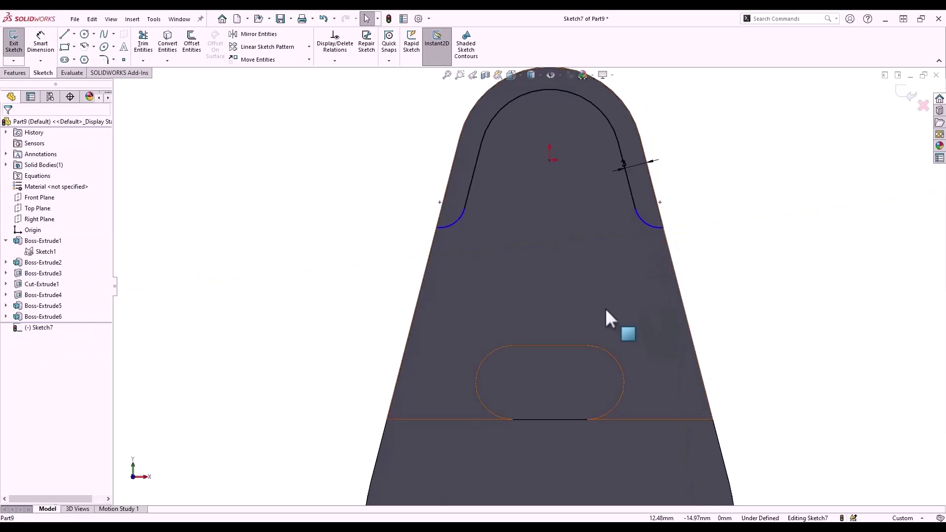
left_click(390, 423)
key("Escape")
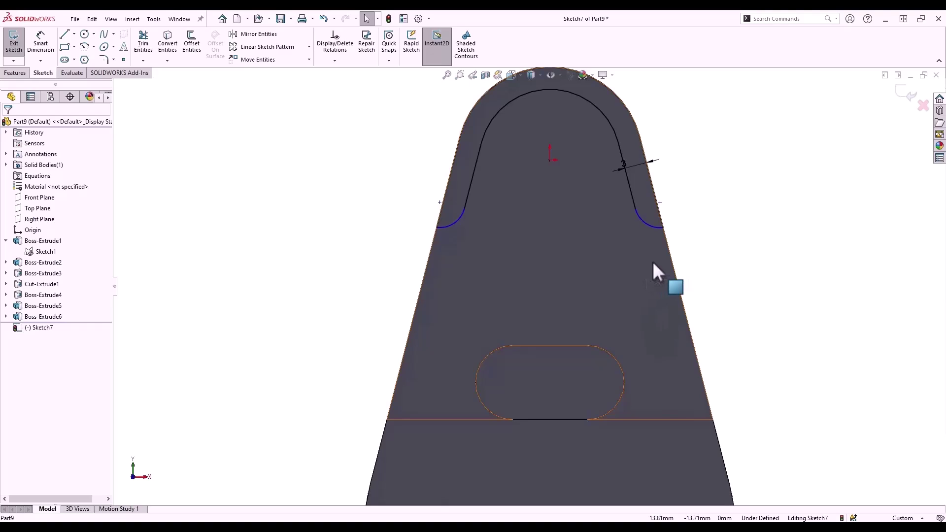
Make both corner arcs Equal and their two endpoints Horizontal to each other.
left_click_drag(656, 265, 453, 213)
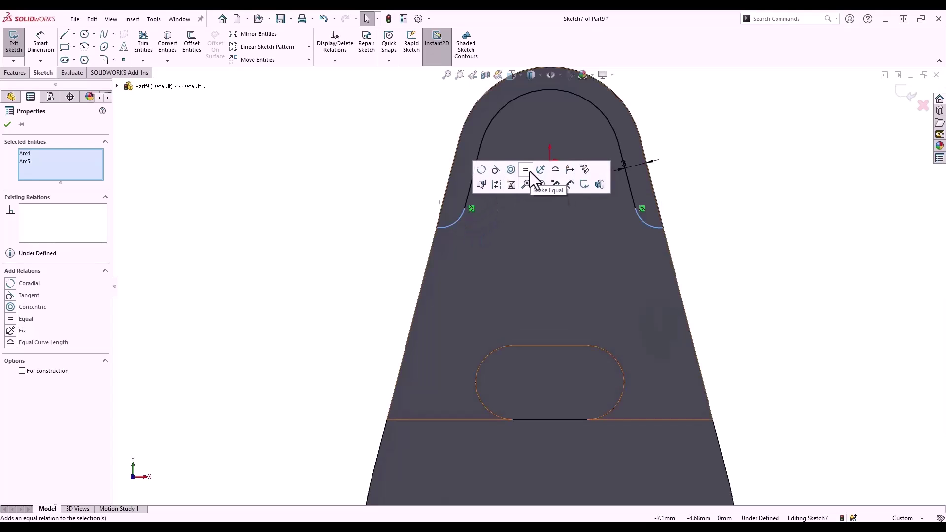
left_click(526, 169)
left_click(464, 209)
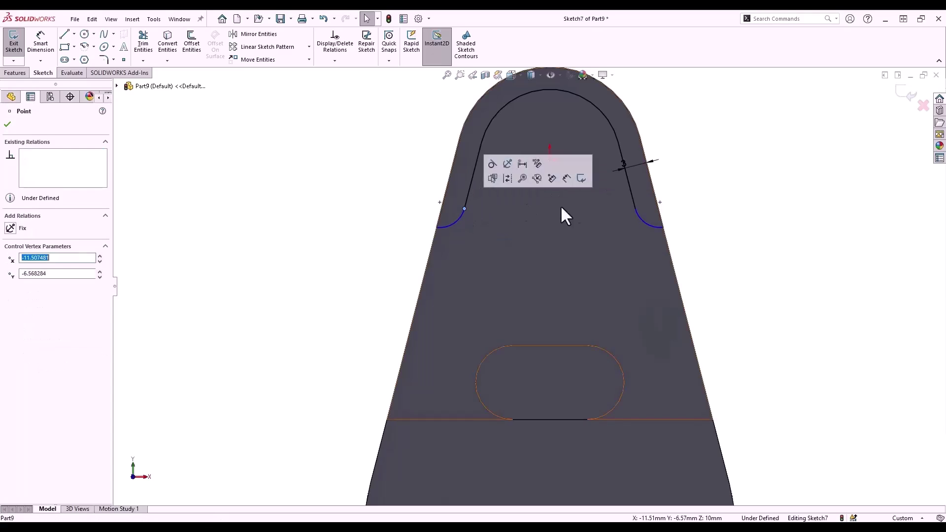
left_click(635, 209, "ctrl")
left_click(664, 166)
left_click(676, 122)
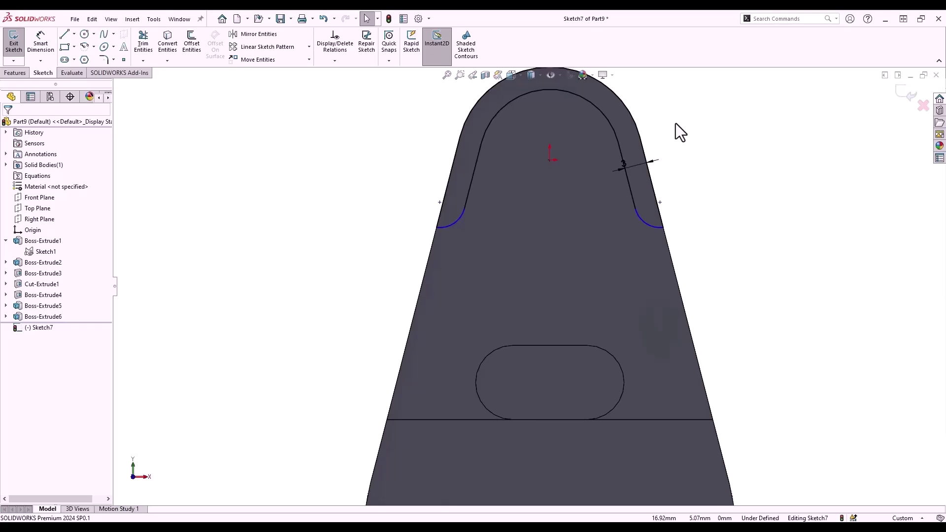
Turn on sketch dimension preview and set the fillet arc radius to 3.
right_click(676, 124)
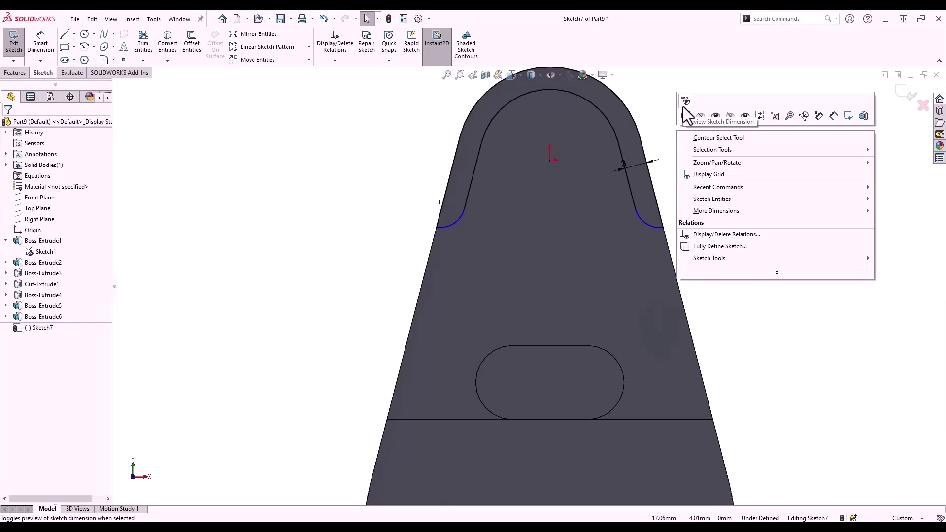
left_click(685, 104)
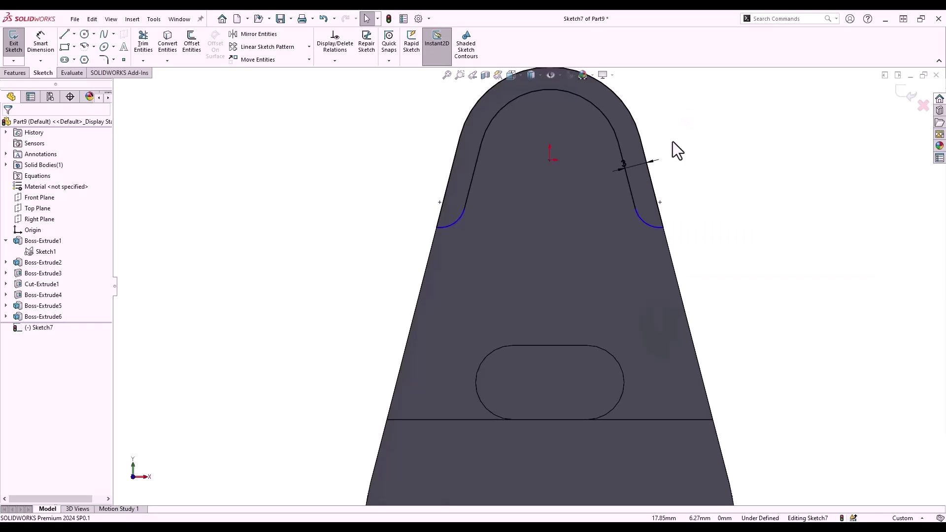
left_click(650, 226)
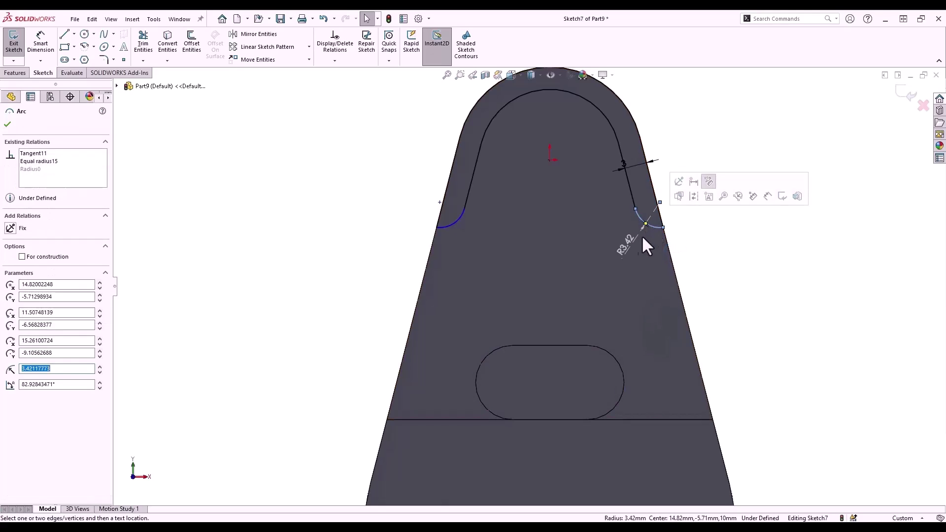
left_click(624, 245)
type("3")
key("Return")
Dimension the arc endpoint 5 mm vertically from the origin, exit the sketch, and view isometric.
key("s")
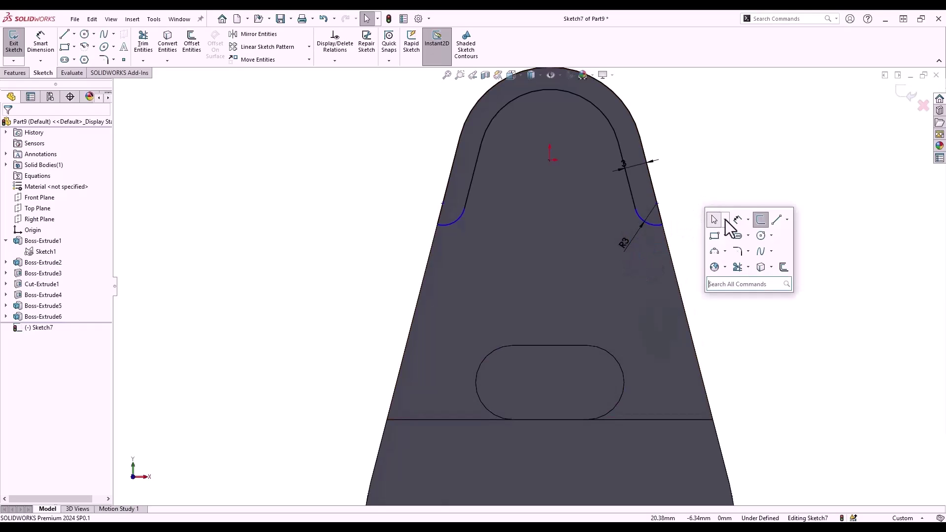
left_click(726, 220)
left_click(550, 160)
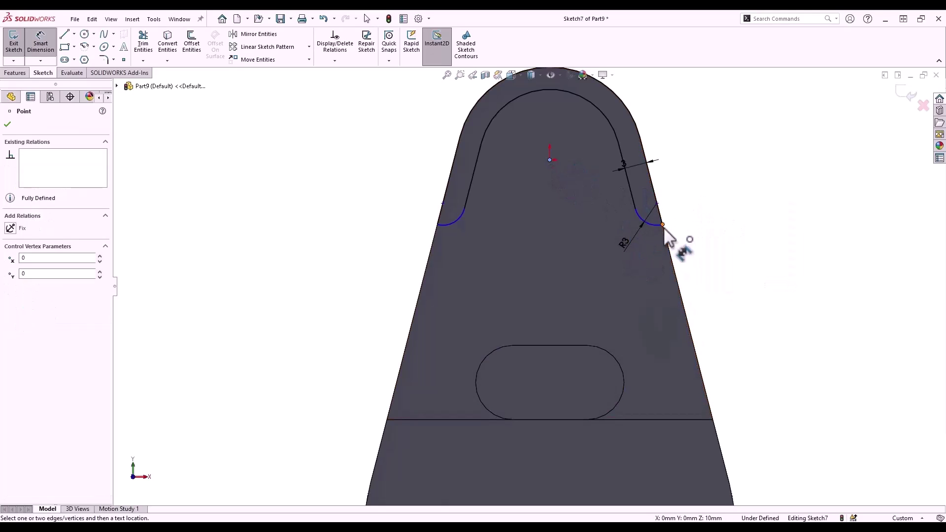
left_click(662, 224)
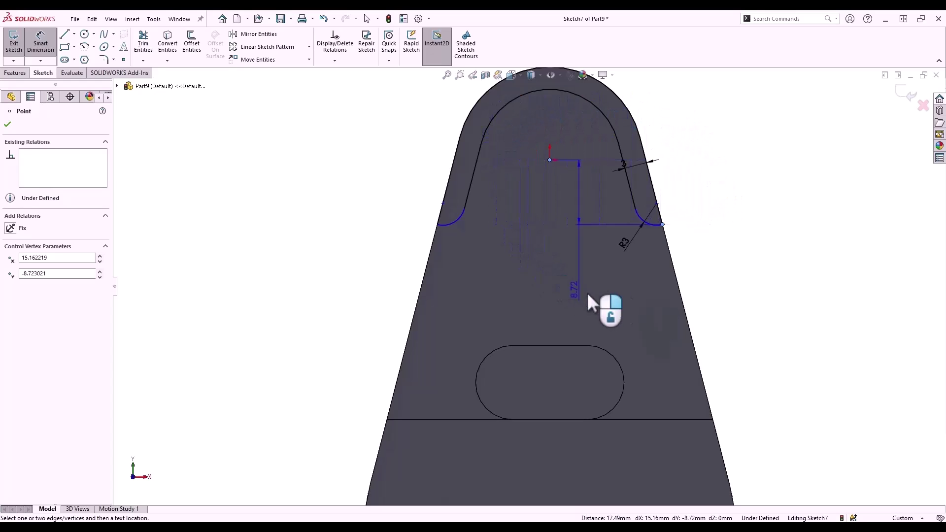
left_click(716, 254)
type("5")
key("Return")
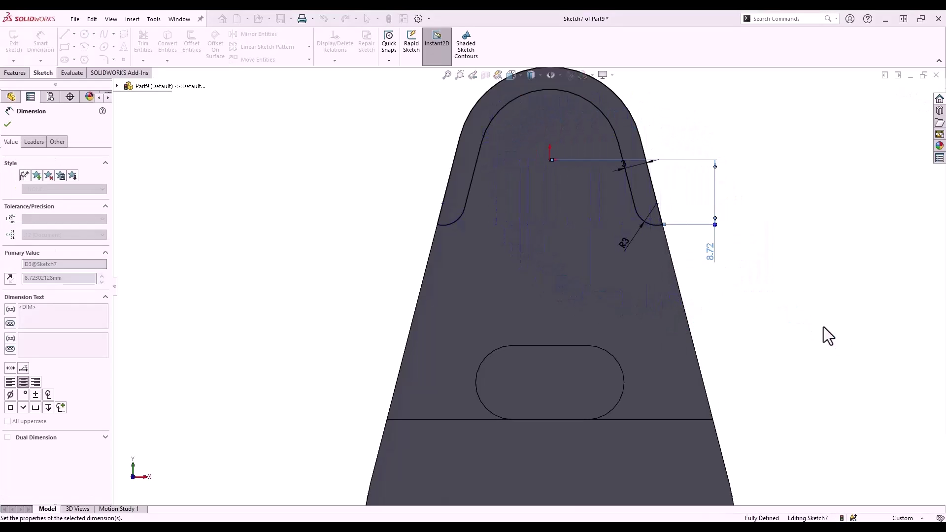
key("ctrl+b")
key("ctrl+7")
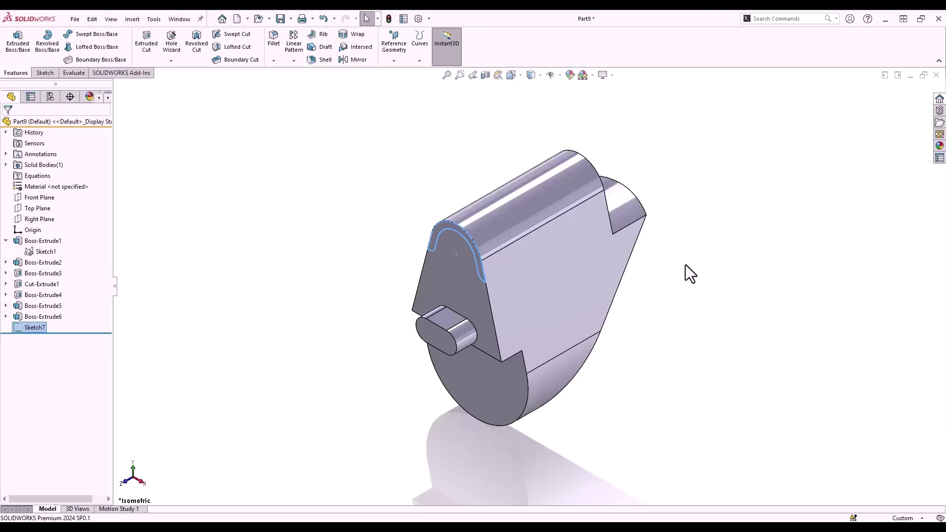
Start an extruded cut ending Offset From Surface on the back face, with Direction 2 off.
key("s")
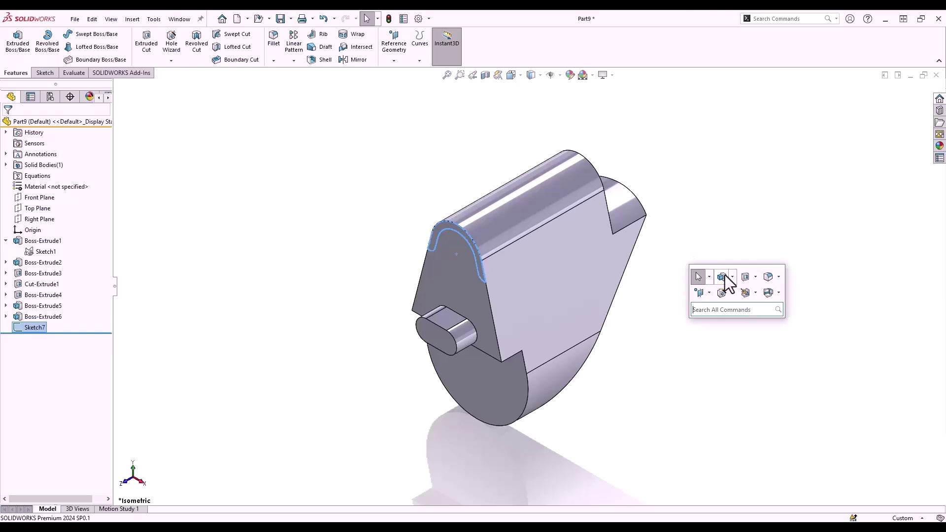
left_click(745, 278)
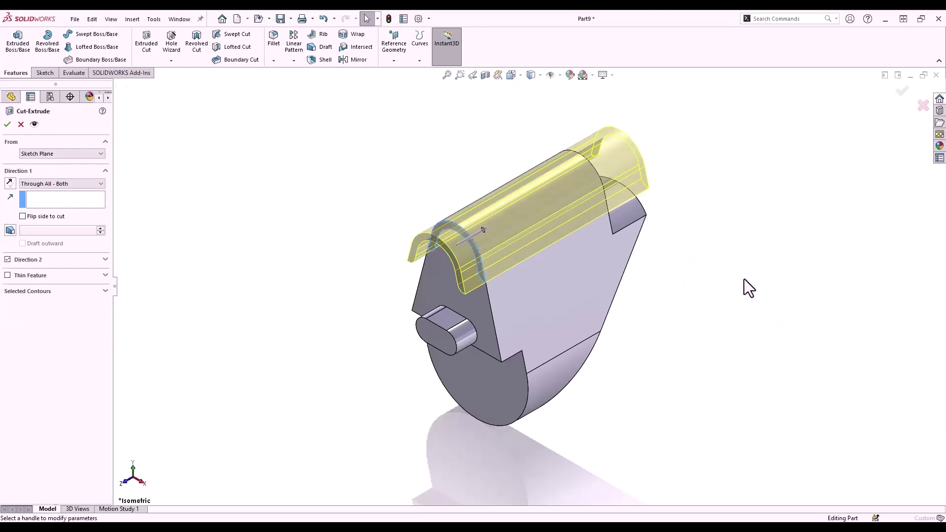
right_click(716, 287)
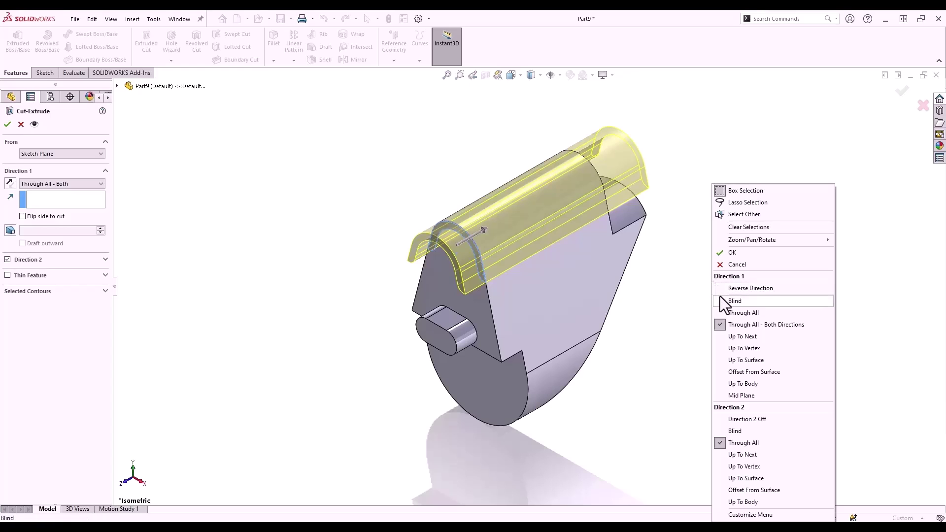
left_click(726, 371)
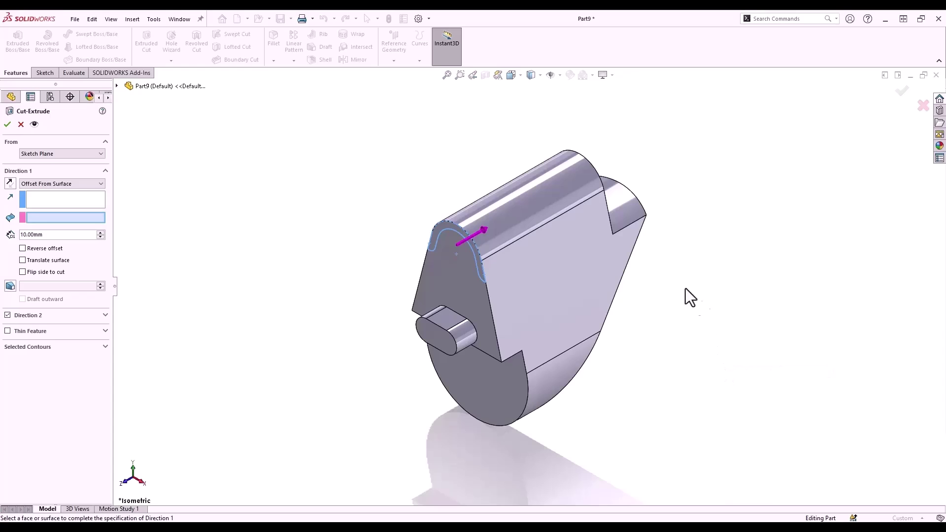
right_click(597, 213)
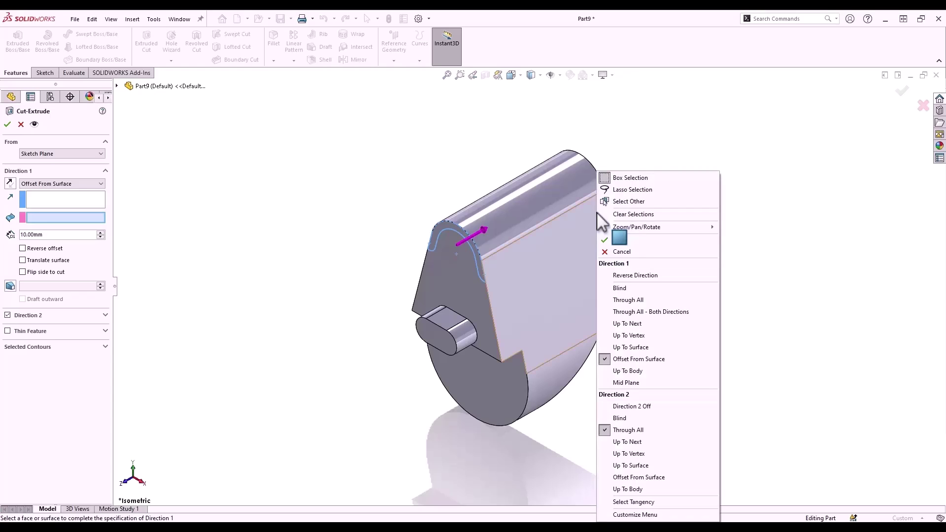
left_click(623, 202)
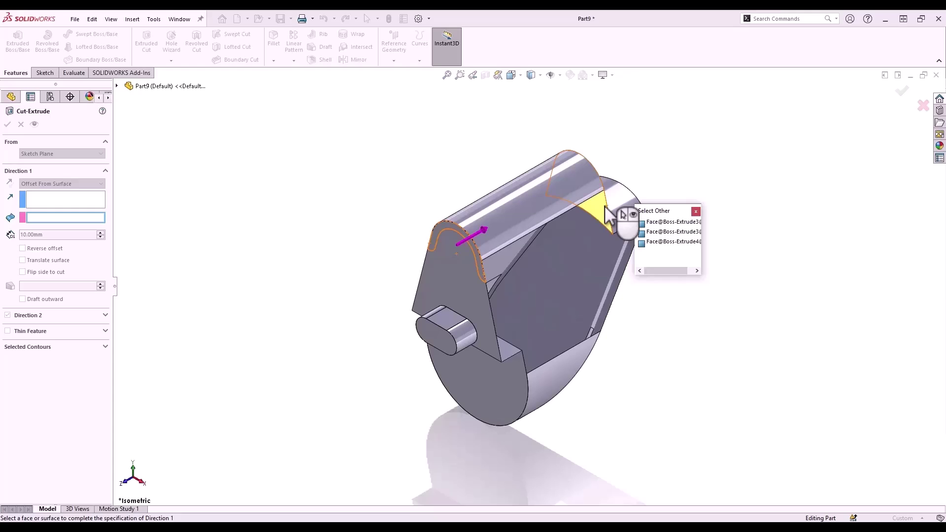
left_click(606, 207)
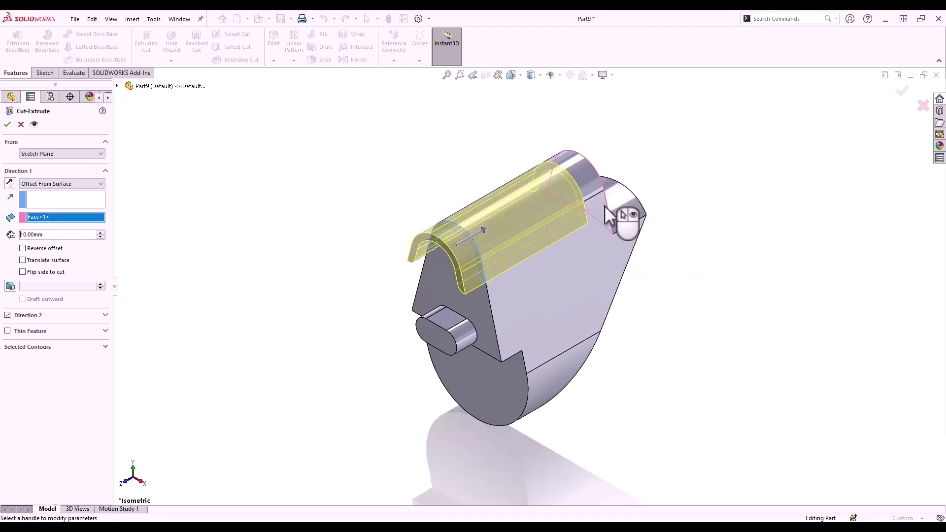
right_click(679, 229)
left_click(696, 418)
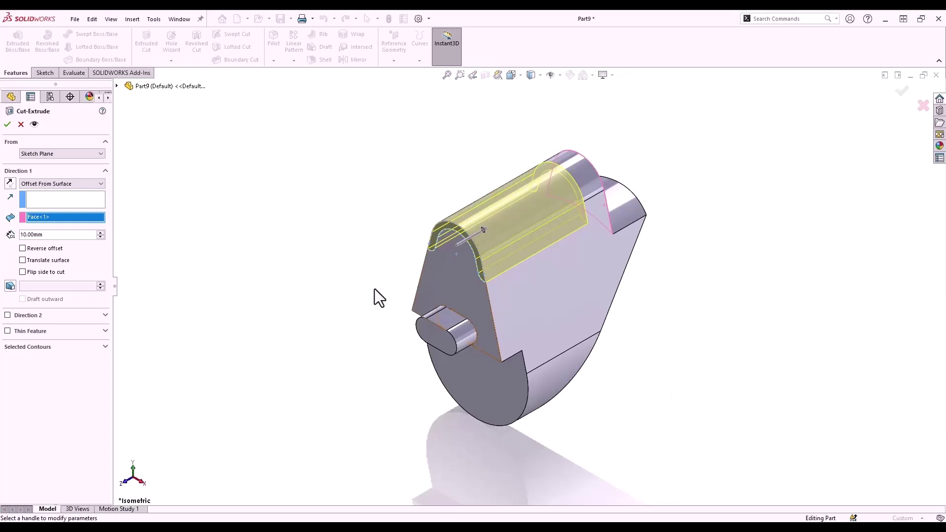
Start the cut at a 3 mm offset, set the surface offset to 3 mm, and accept.
left_click(84, 157)
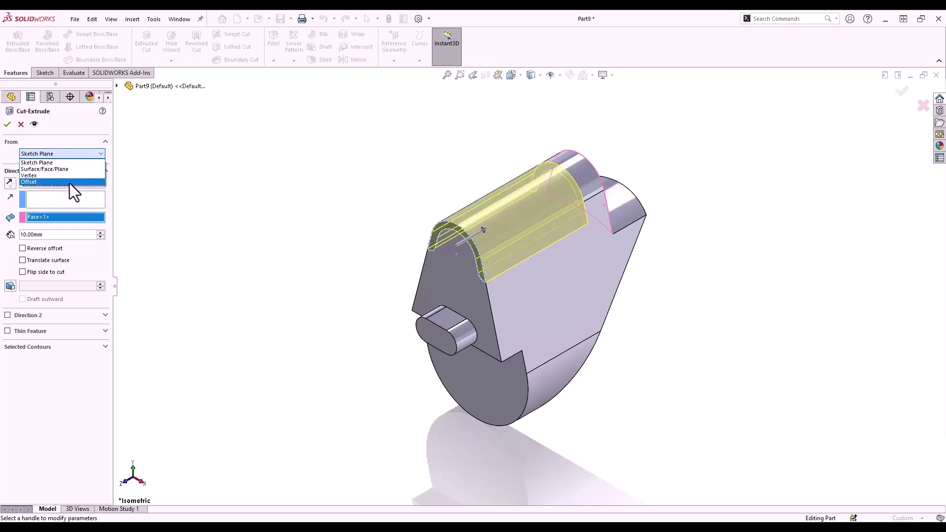
left_click(69, 182)
double_click(74, 169)
type("3")
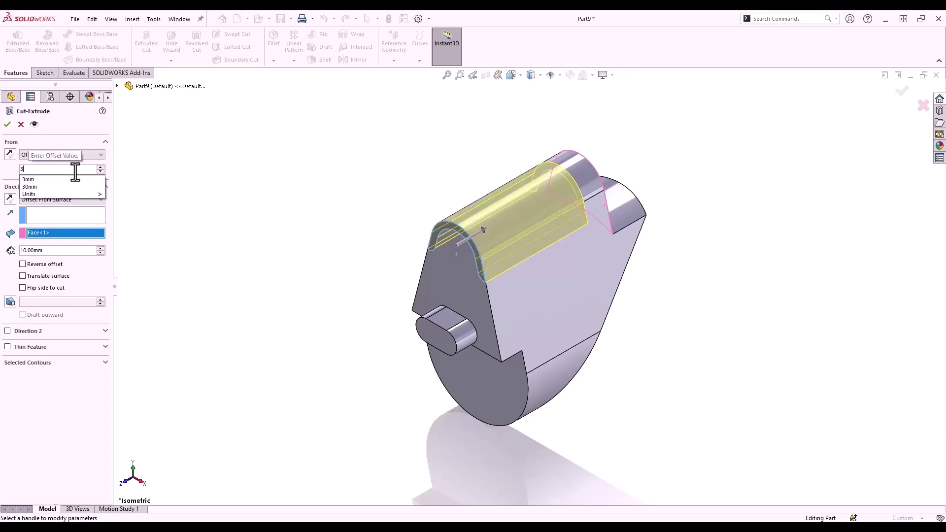
key("Return")
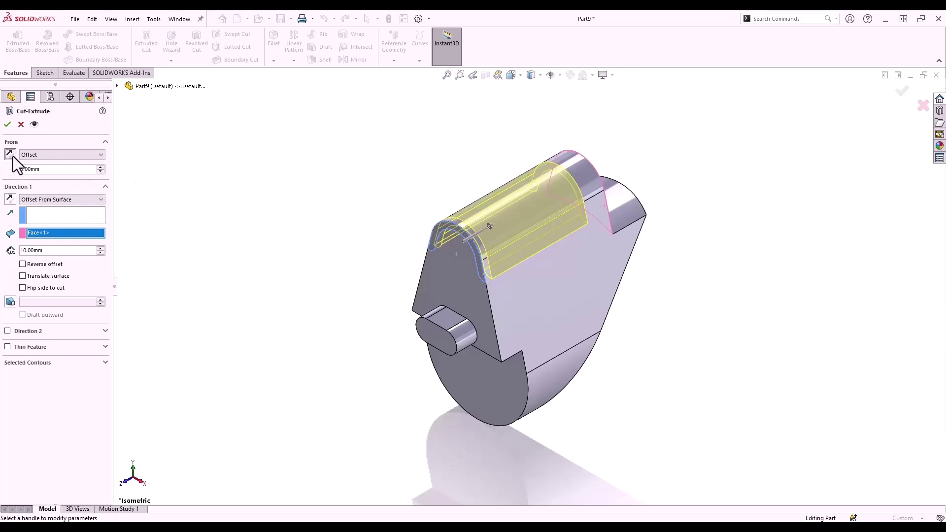
double_click(36, 249)
type("3")
key("Return")
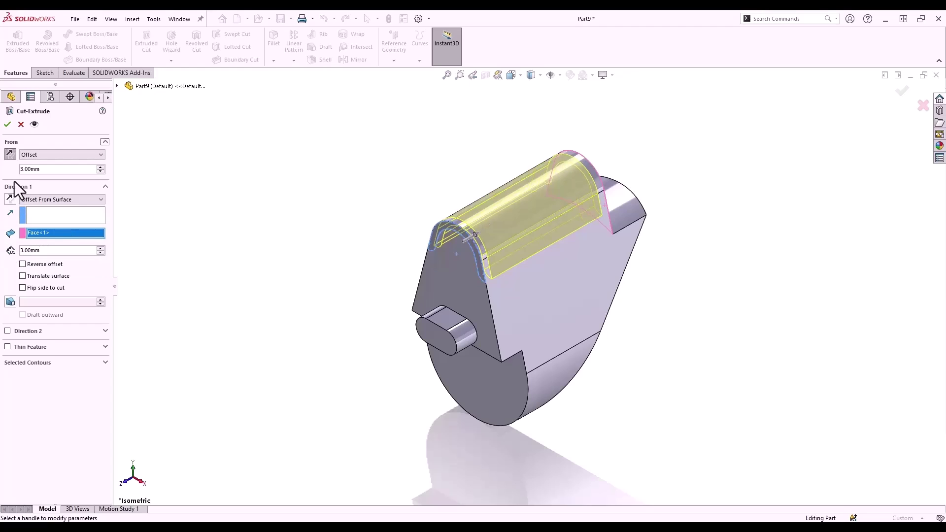
right_click(371, 285)
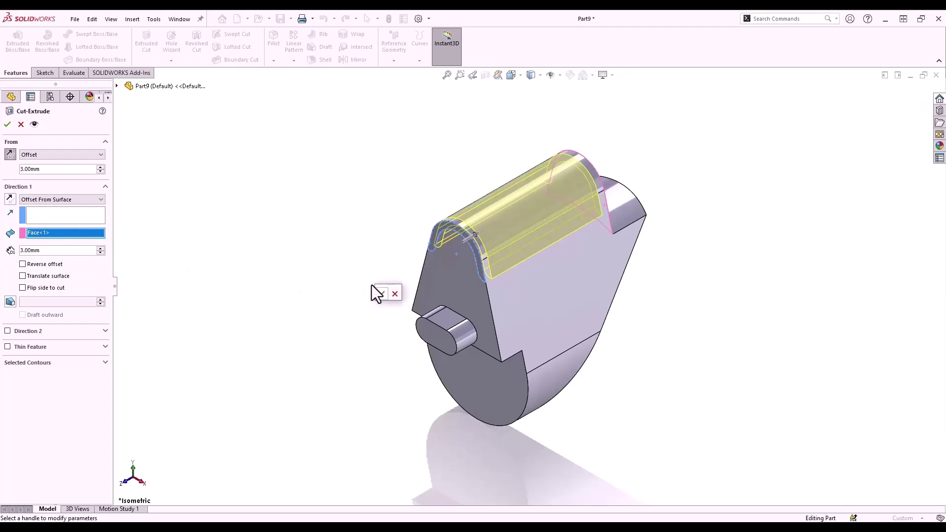
left_click(380, 290)
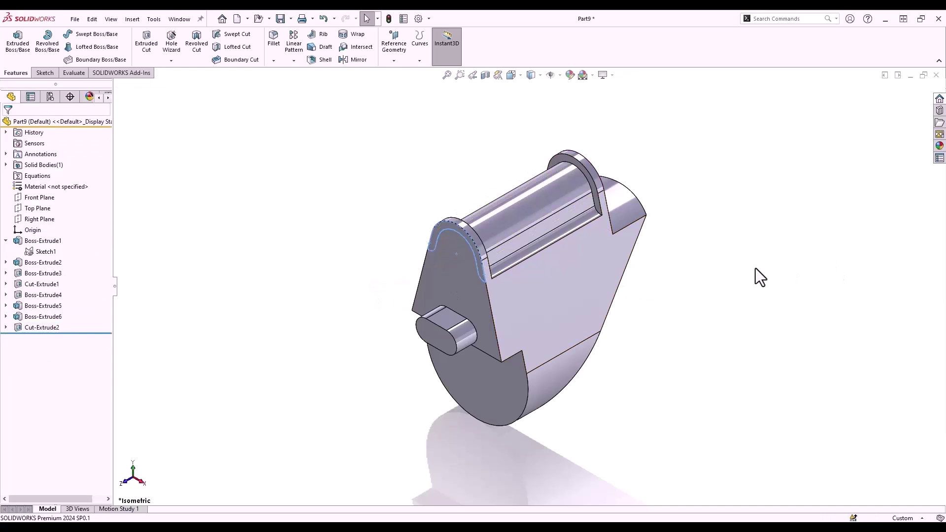
left_click(520, 201)
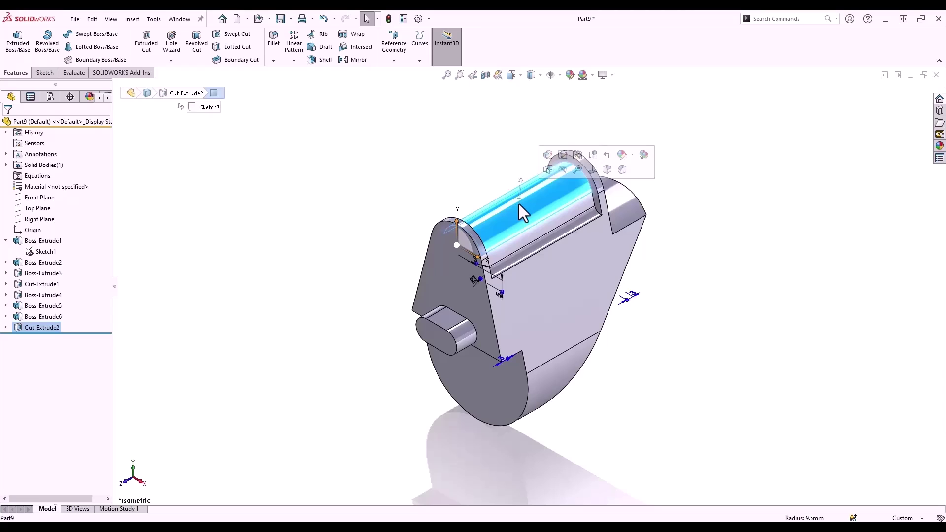
Link the first 3 mm cut dimension to a new shared value named Offset.
left_click(501, 357)
right_click(500, 357)
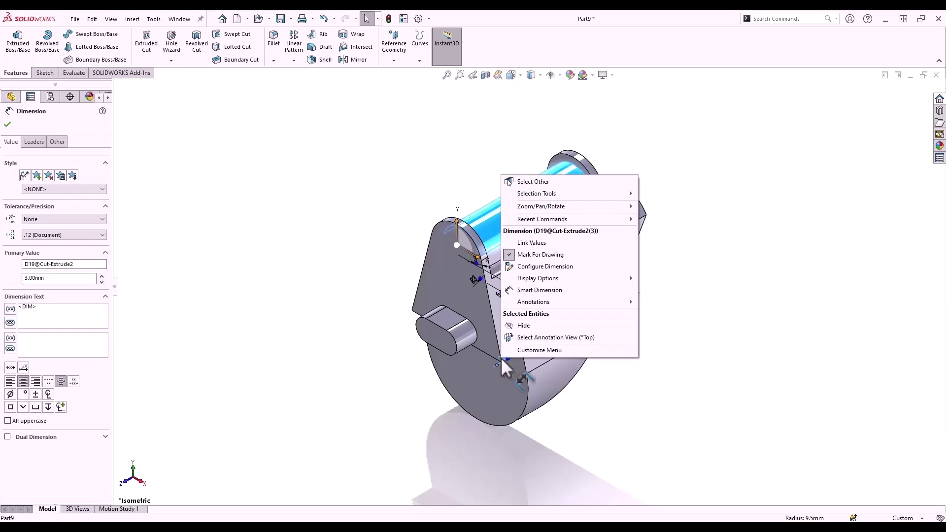
left_click(531, 243)
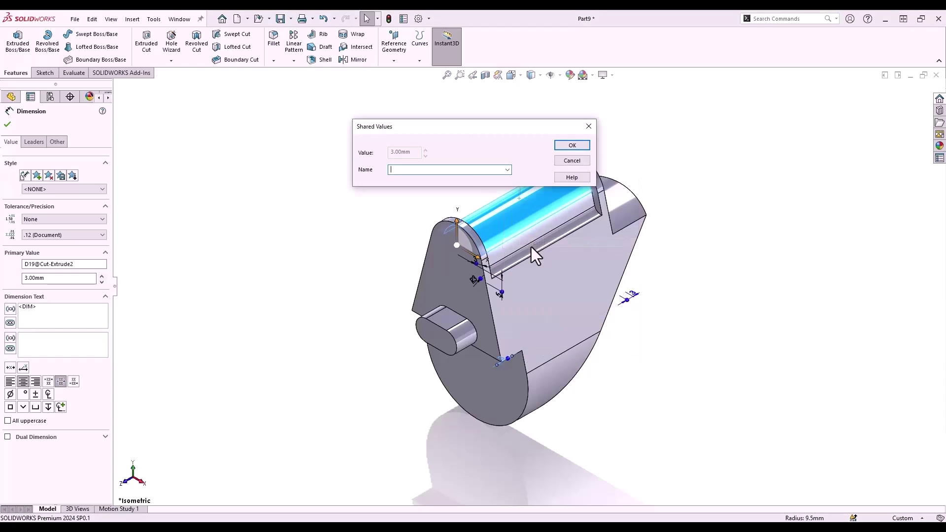
type("Offset")
left_click(559, 146)
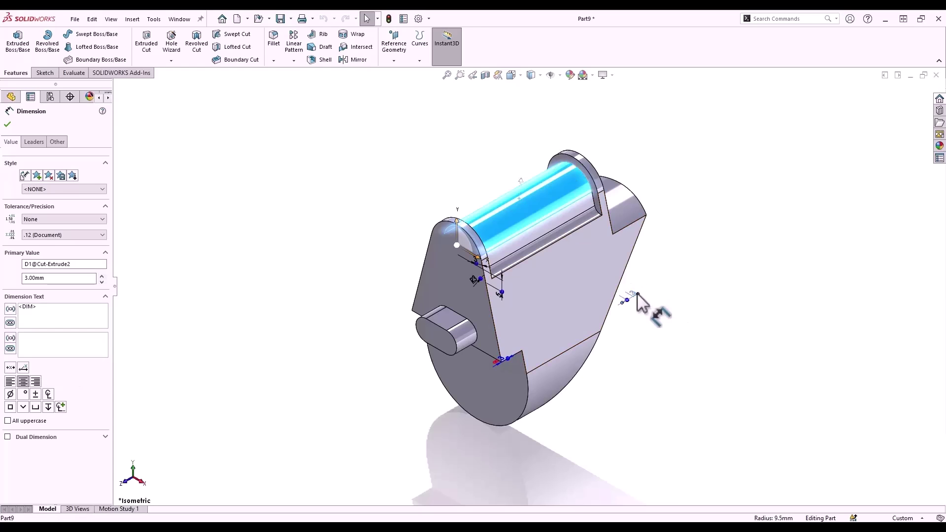
Link the second 3 mm cut dimension to the same Offset value.
right_click(635, 293)
left_click(670, 349)
left_click(506, 169)
left_click(498, 178)
left_click(571, 146)
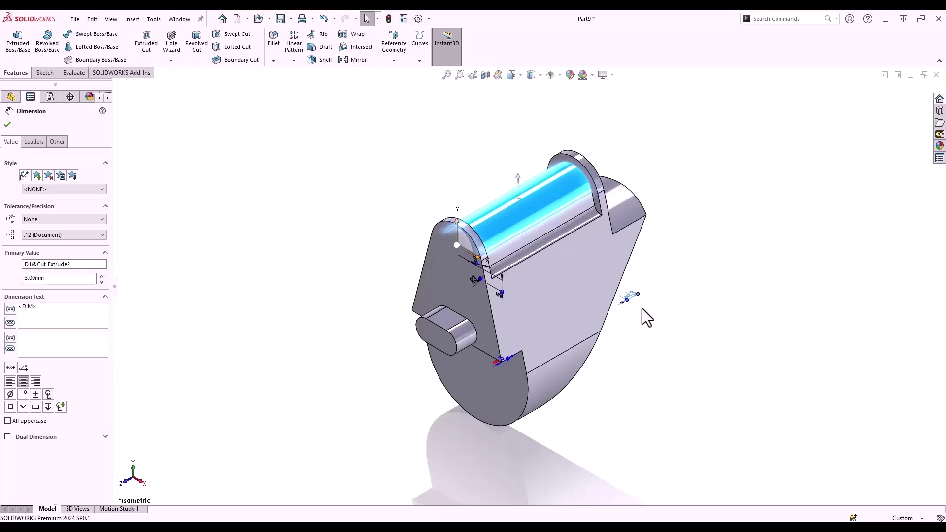
left_click(645, 305)
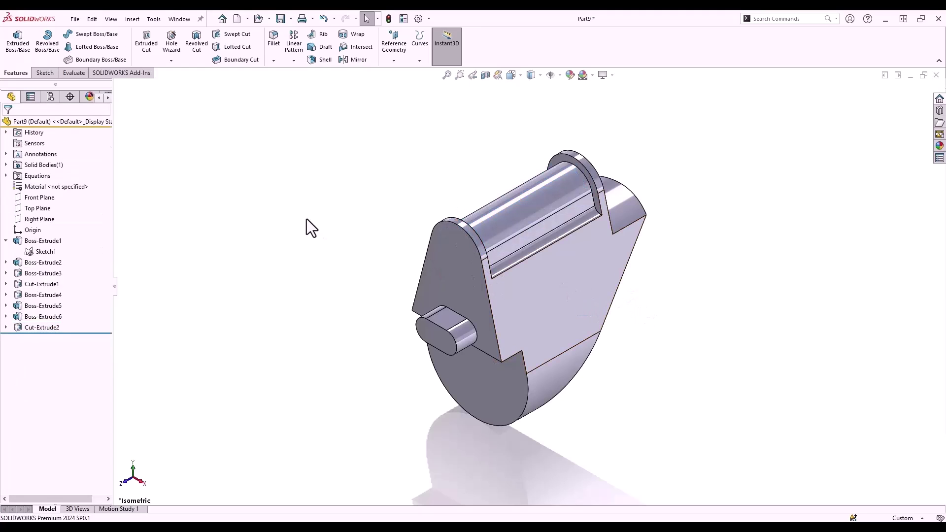
Place an M16x1.5 tapped hole with Hole Wizard at the lower rounded face's centre.
key("s")
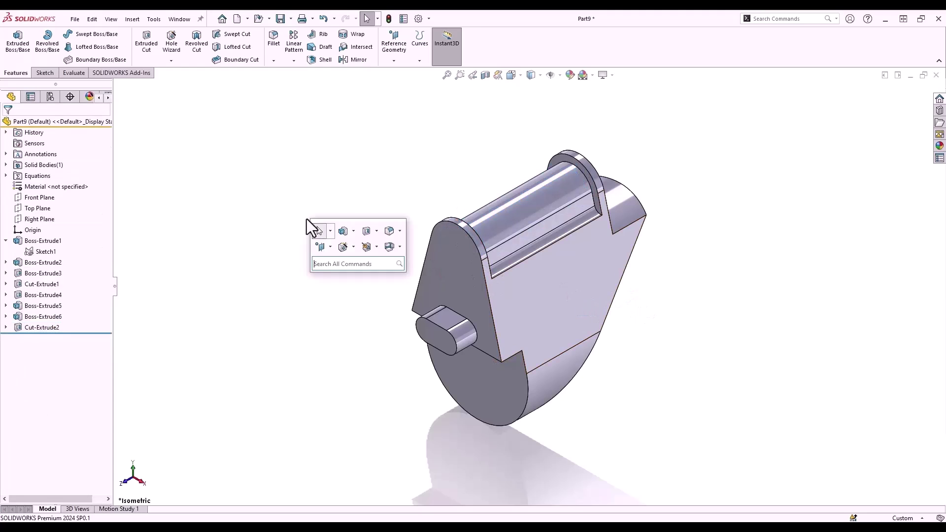
left_click(342, 249)
mouse_move(105, 327)
left_mouse_down()
mouse_move(102, 415)
mouse_move(109, 315)
left_mouse_up()
left_click(63, 142)
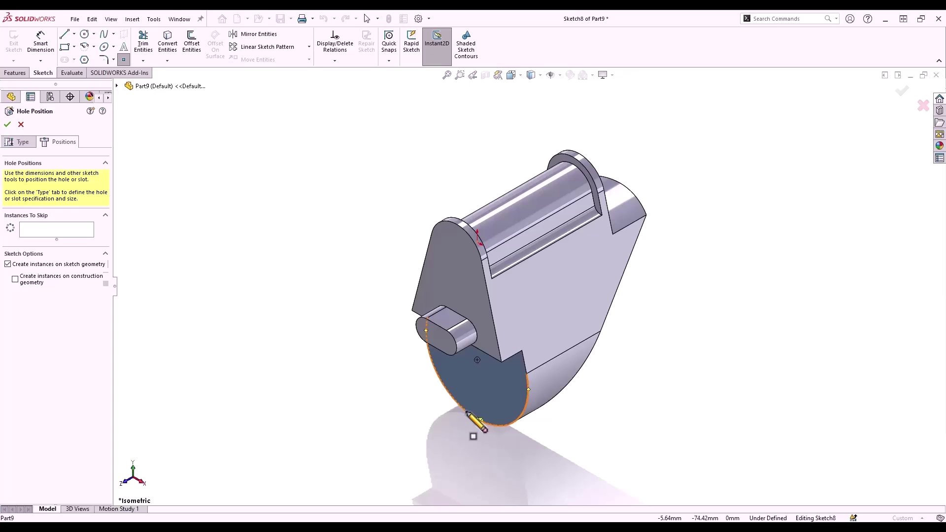
left_click(477, 360)
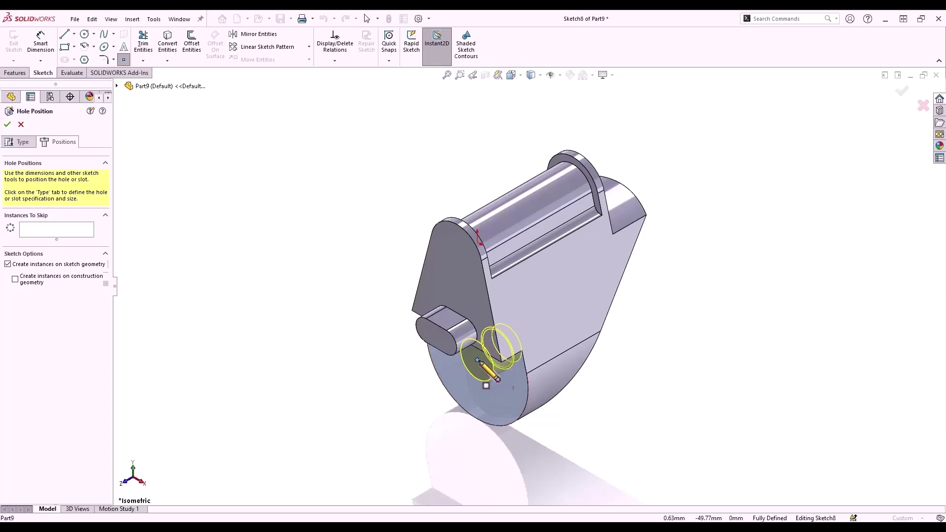
key("Return")
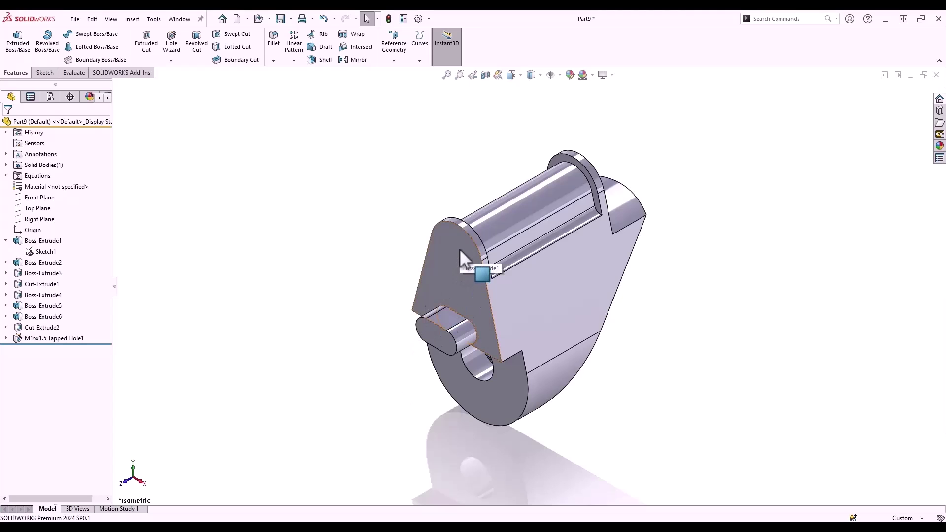
Start an Advanced Hole with Hex Bolt type and ANSI Metric standard.
key("s")
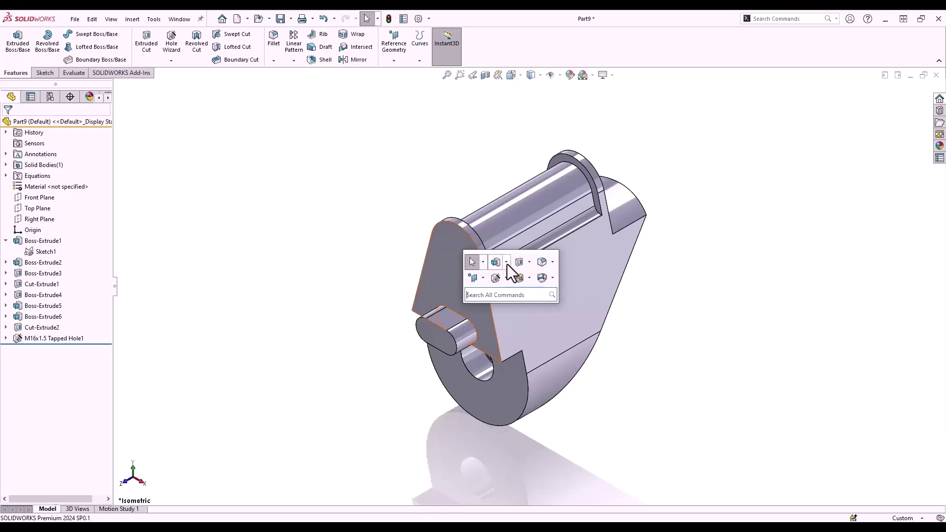
left_click(506, 278)
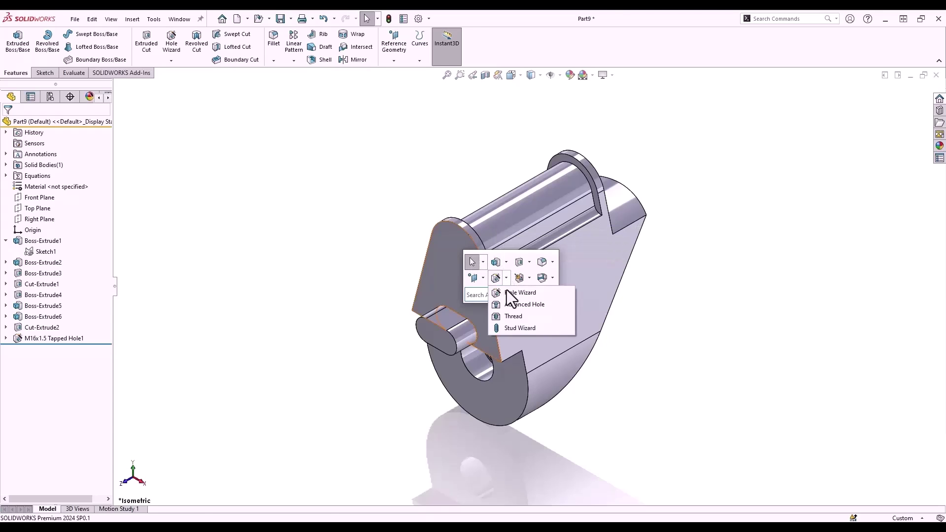
left_click(508, 305)
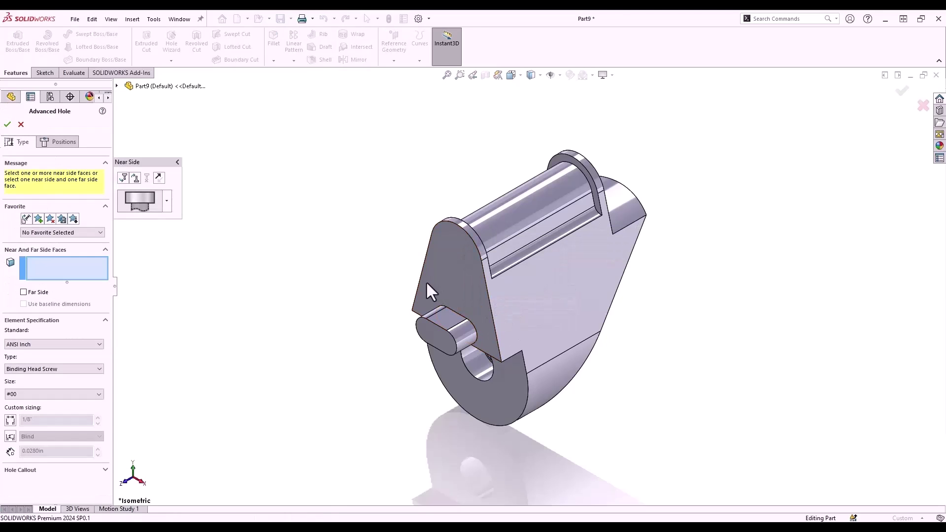
left_click(73, 368)
left_click(51, 397)
left_click(54, 344)
left_click(55, 361)
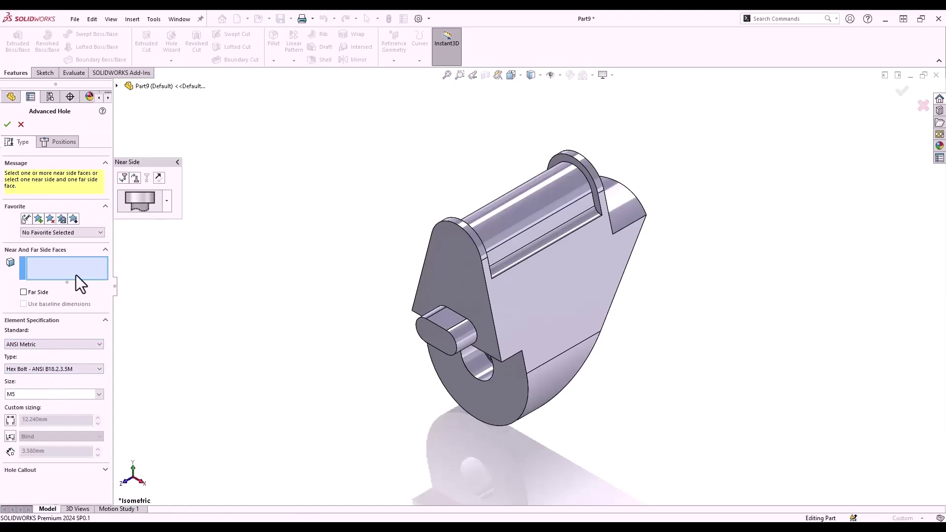
Use the front face as near side and add a plain Ø5.0 hole element.
left_click(460, 266)
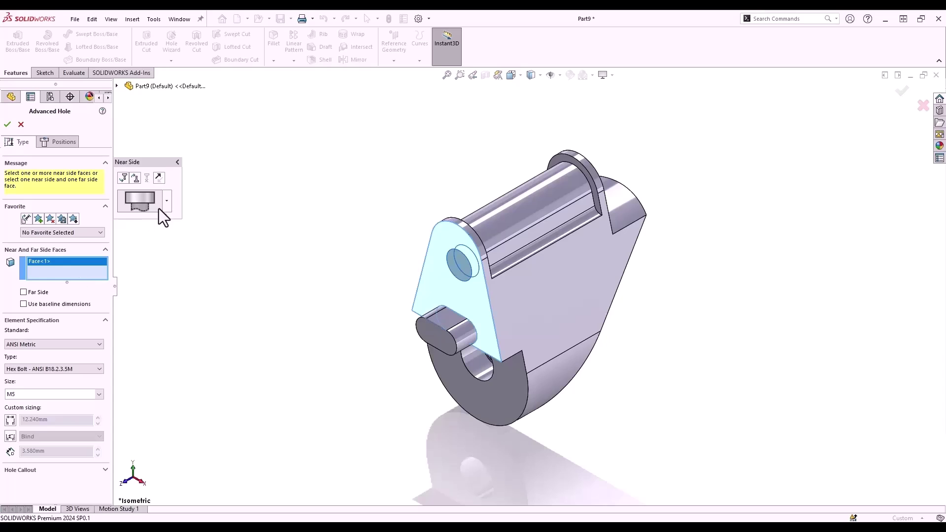
left_click(125, 180)
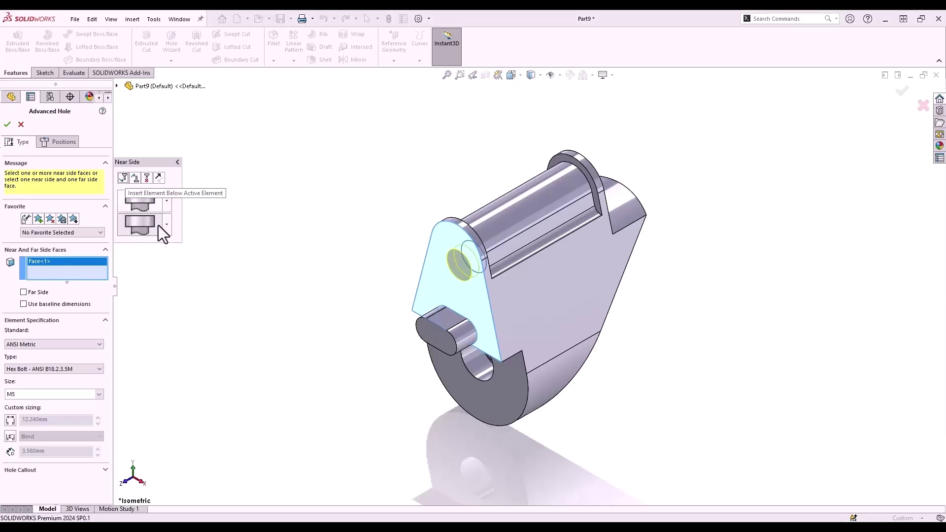
left_click(167, 225)
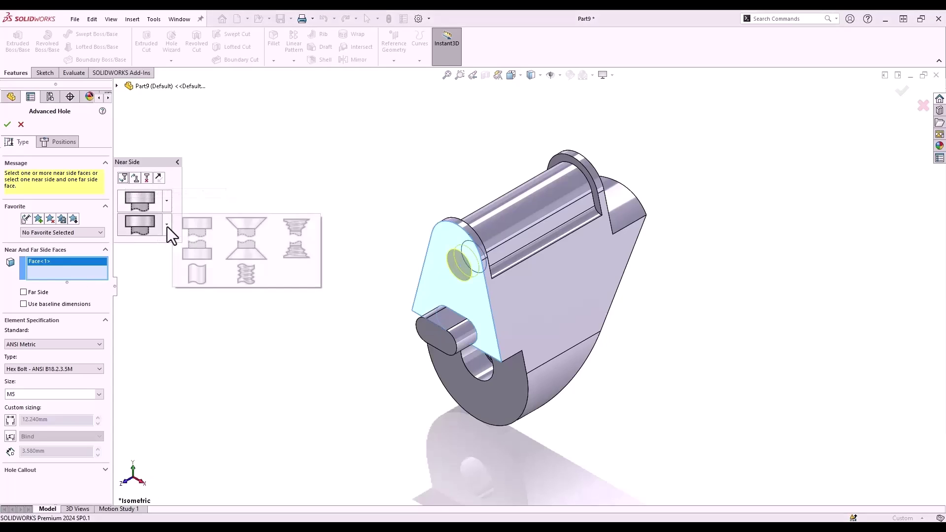
left_click(196, 276)
left_click(81, 394)
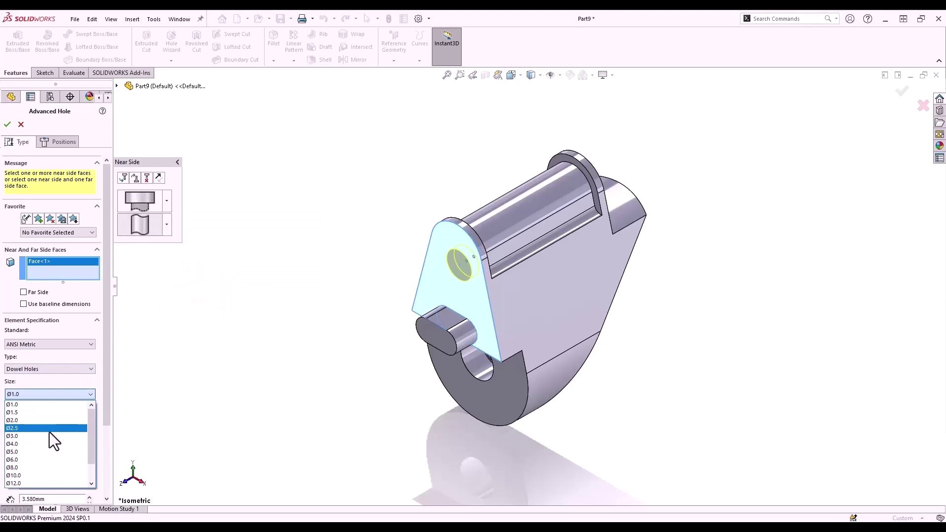
left_click(39, 452)
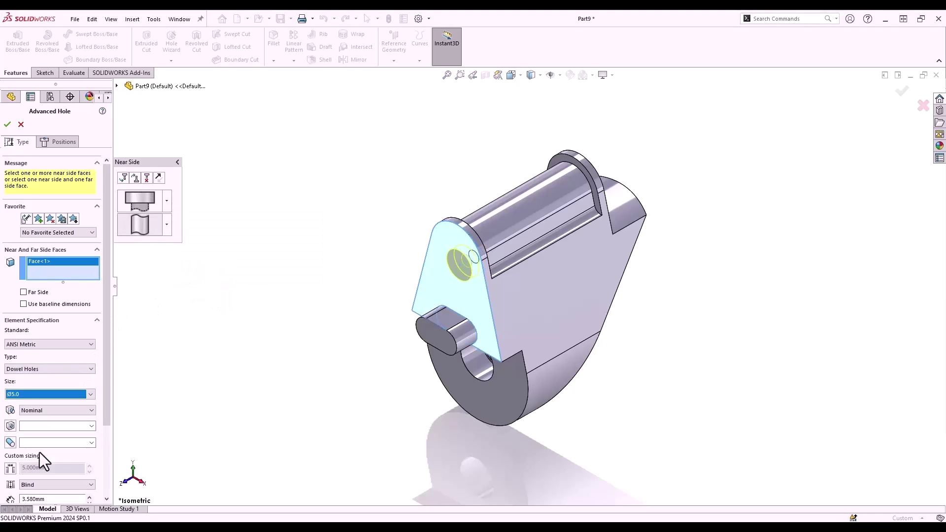
Add a far-side counterbore element ending on the hidden back face.
left_click(24, 292)
left_click(167, 261)
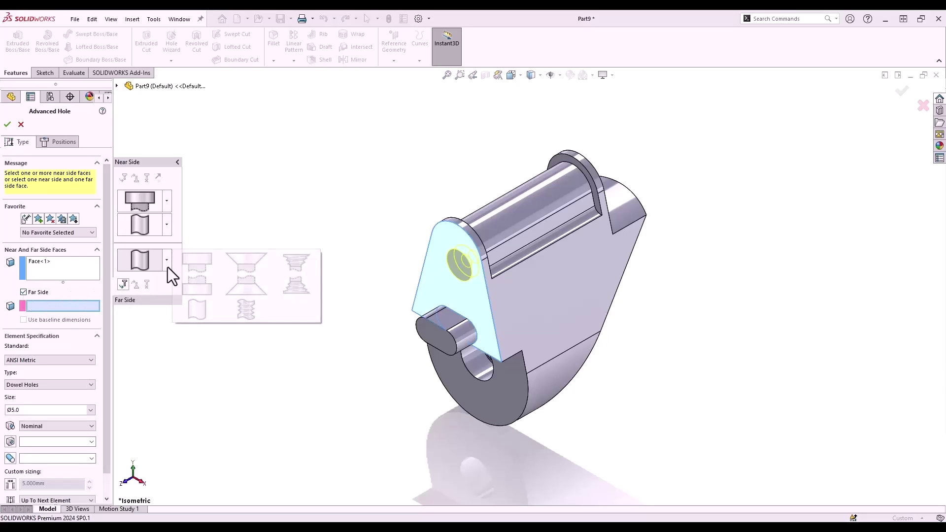
left_click(197, 270)
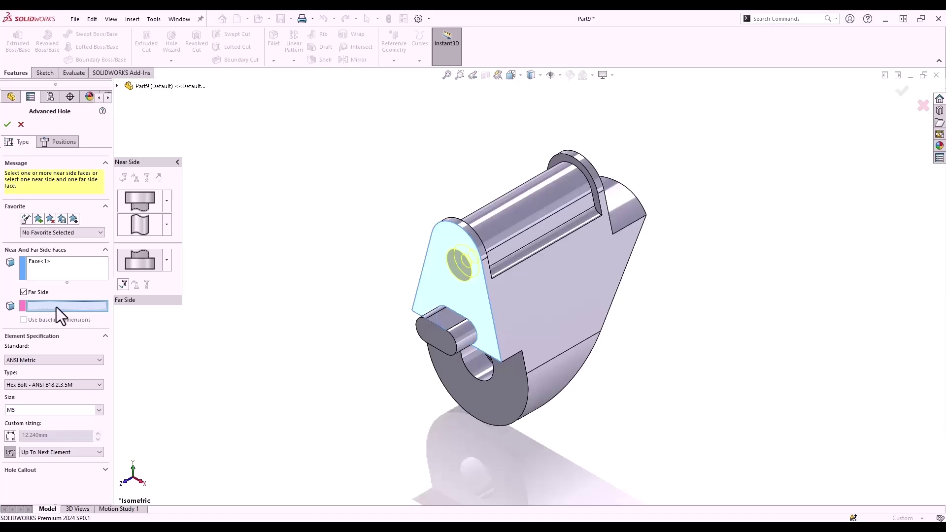
right_click(596, 195)
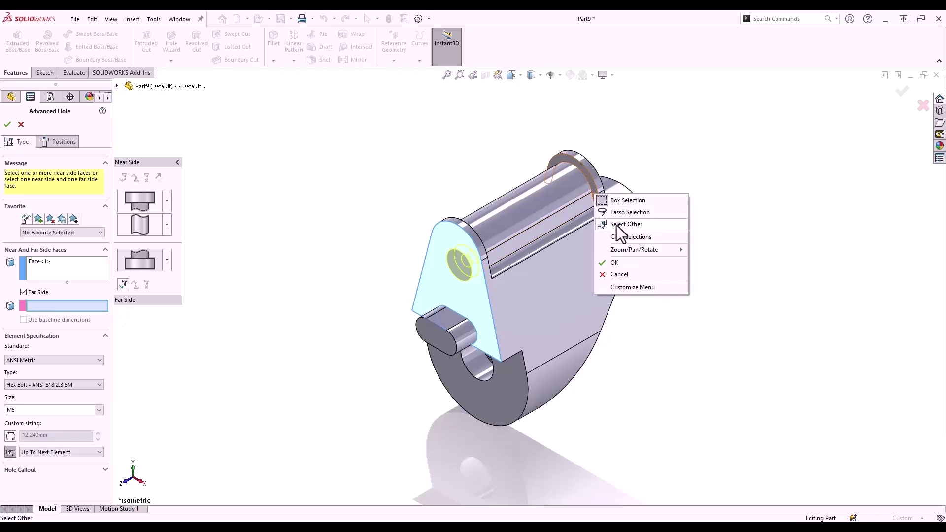
left_click(617, 226)
left_click(596, 198)
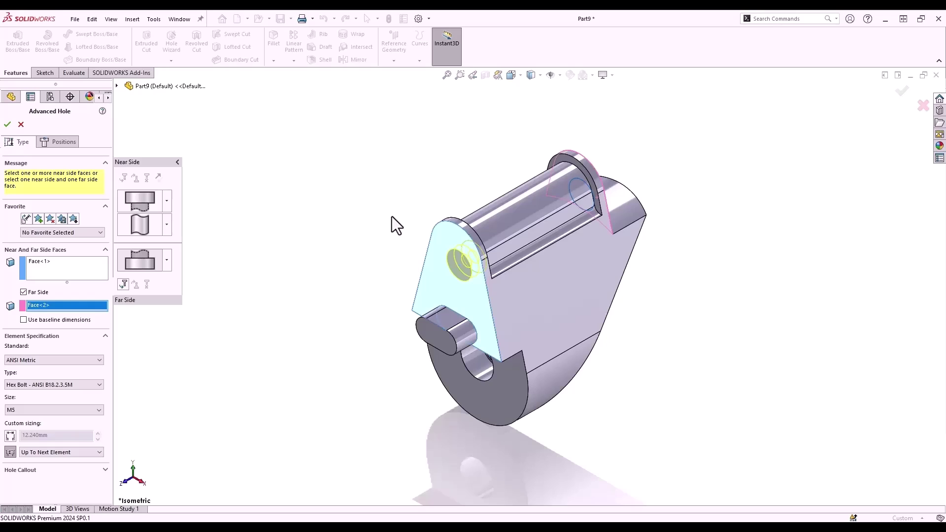
Try the BP15-05, BP20-05 and ST25-BSP presets, settling on BP15-05.
left_click(103, 235)
left_click(91, 246)
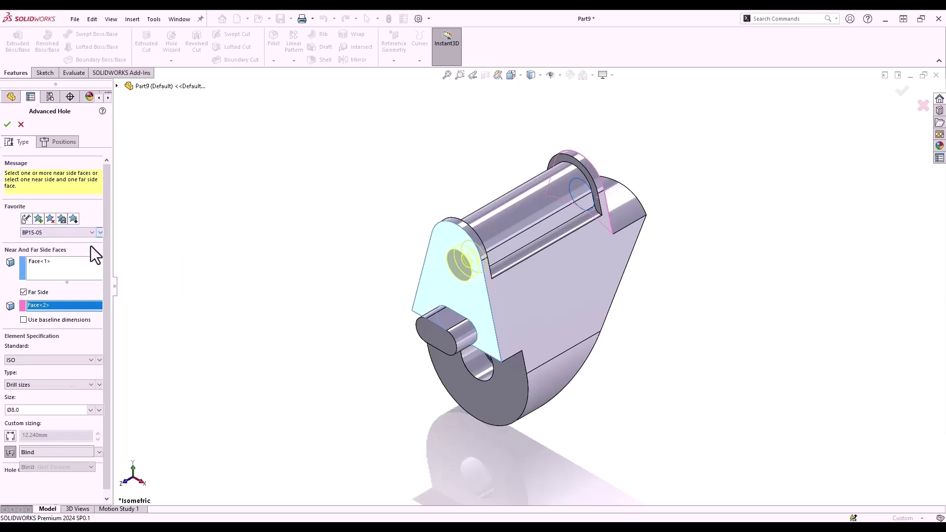
left_click(94, 235)
left_click(82, 255)
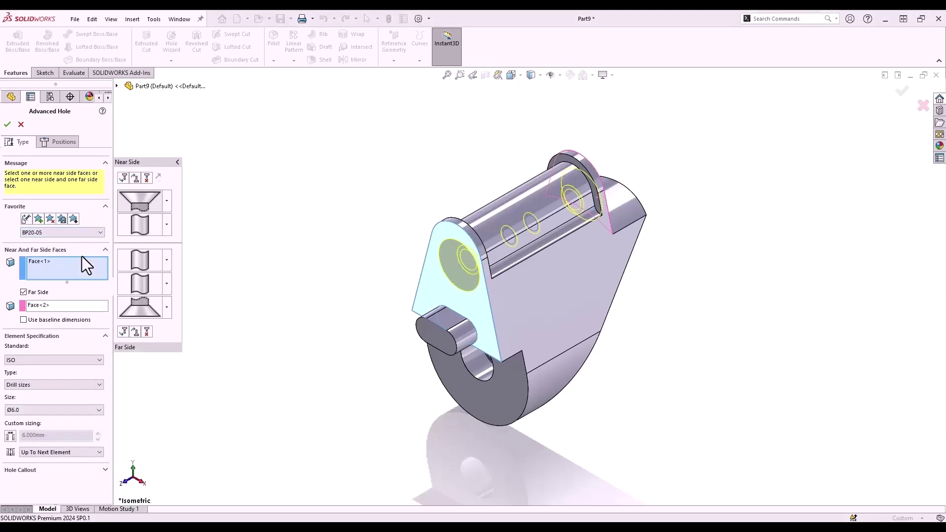
left_click(87, 233)
left_click(76, 260)
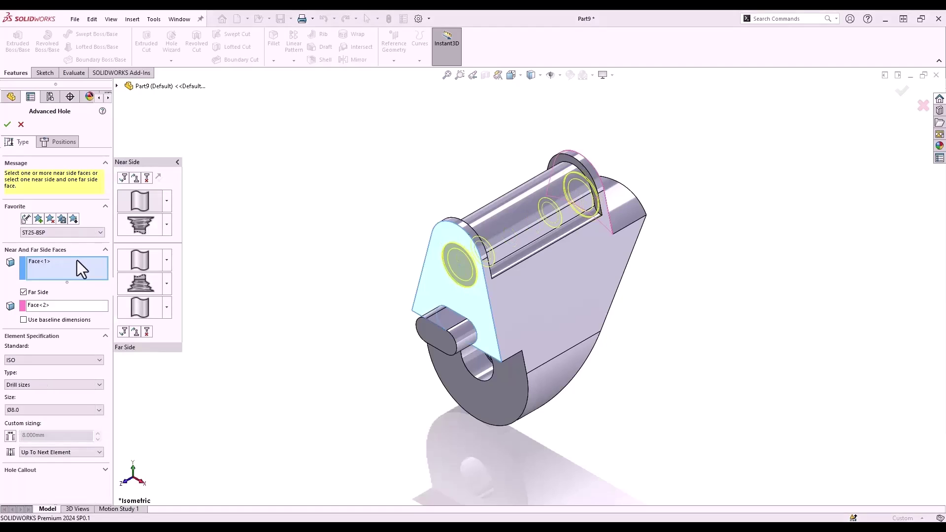
left_click(75, 234)
left_click(69, 249)
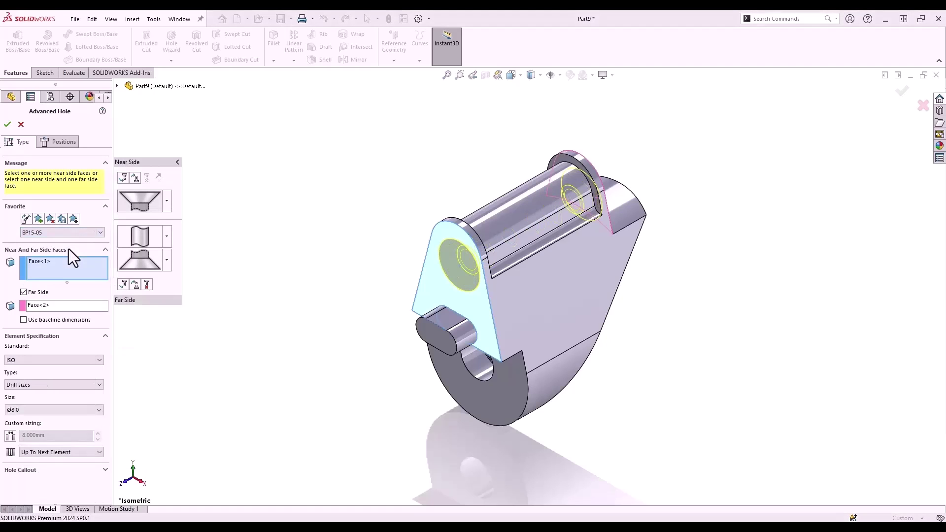
Centre the advanced hole on the rounded top's arc centre and accept it.
left_click(51, 145)
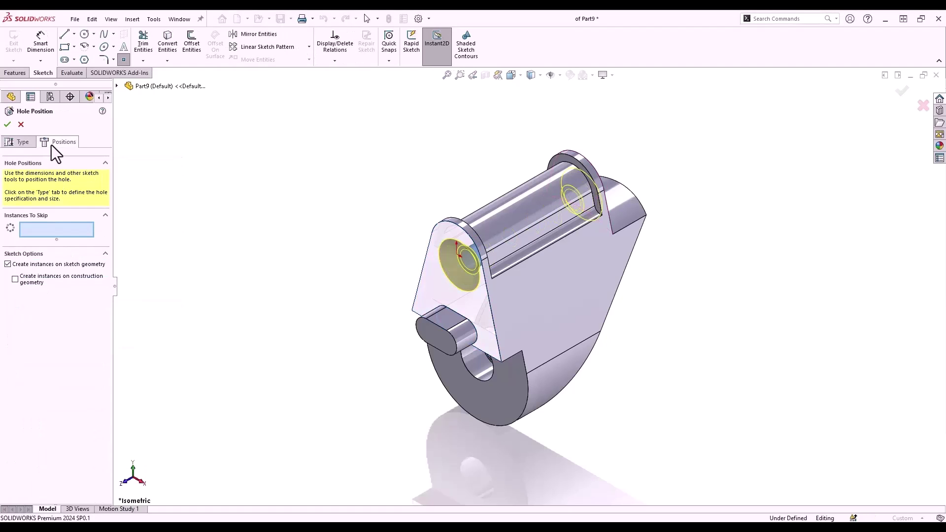
left_click_drag(460, 256, 456, 253)
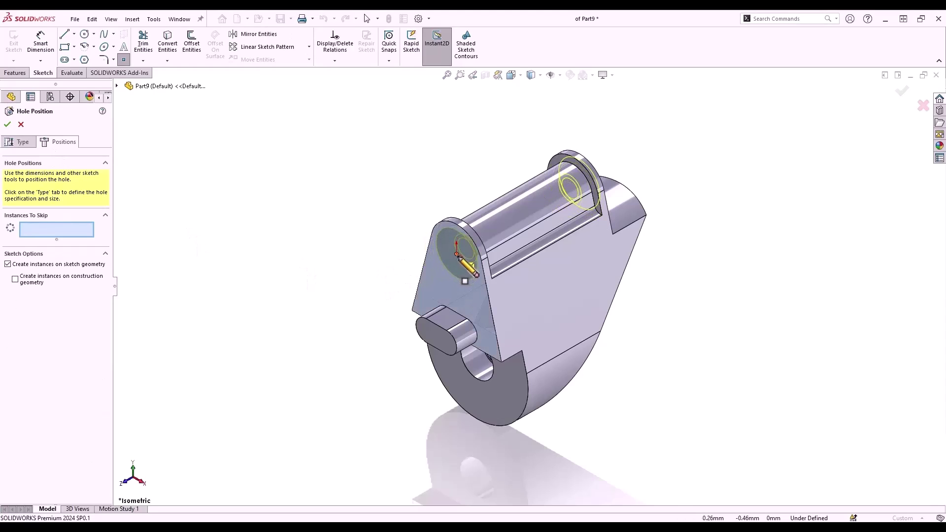
right_click(460, 257)
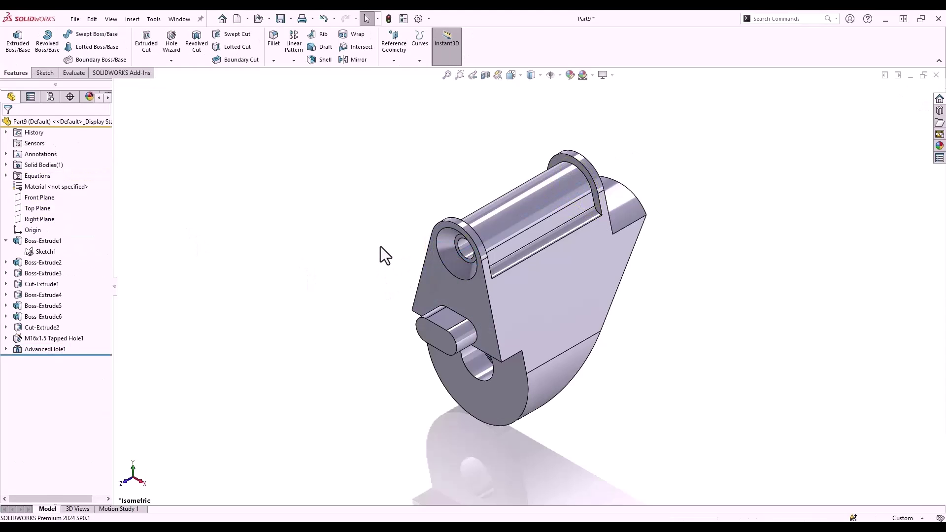
Make the large side face transparent and start a sketch on the Right Plane, viewed normal.
right_click(554, 294)
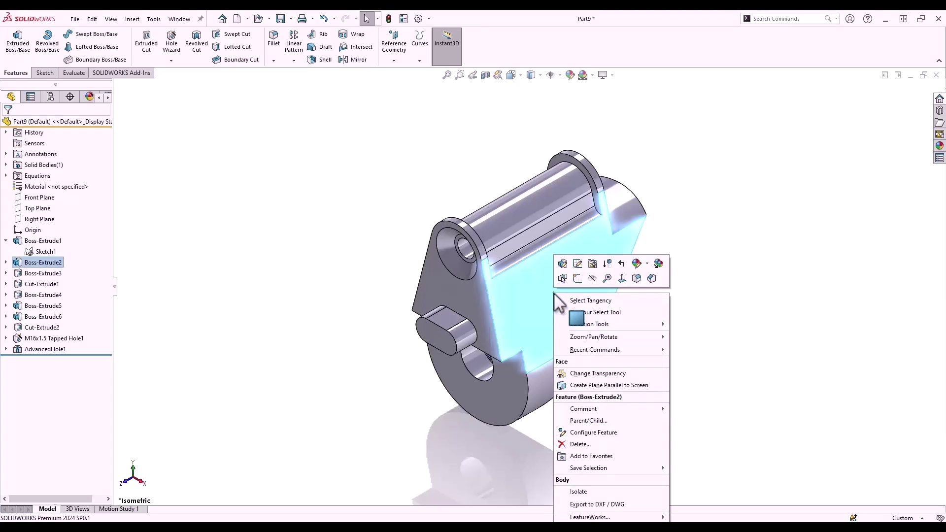
left_click(588, 374)
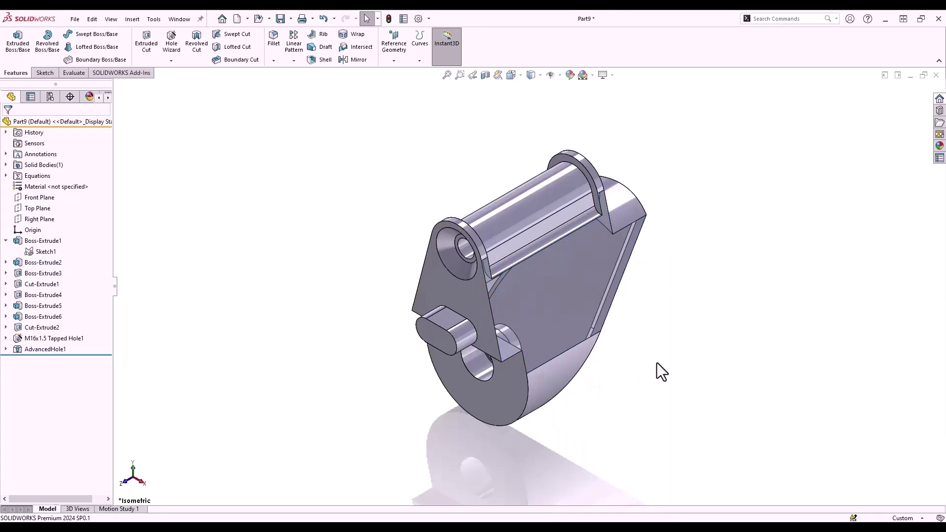
left_click(493, 166)
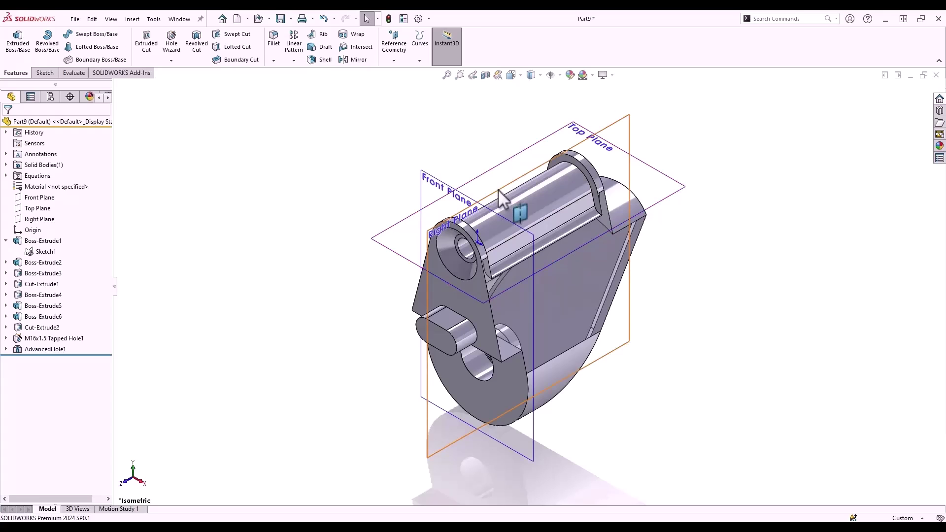
left_click(501, 189)
left_click(539, 164)
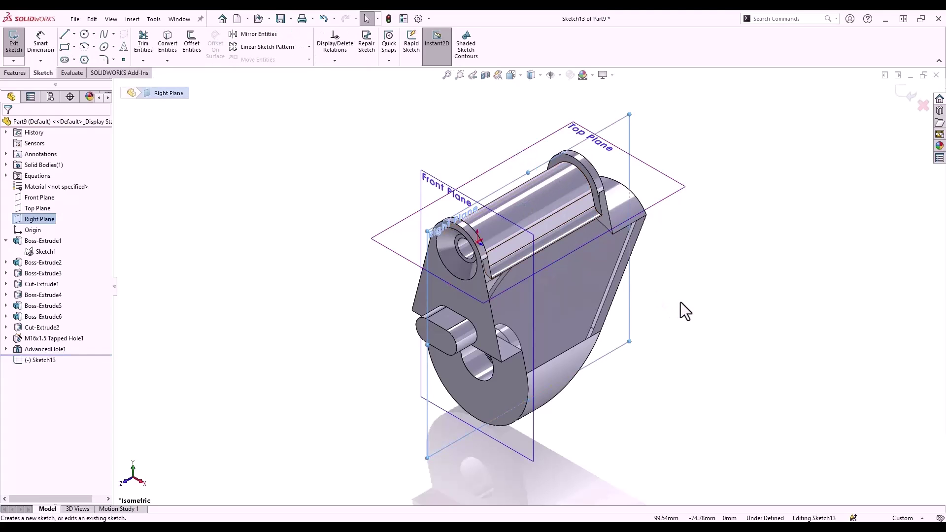
key("ctrl+8")
Draw a closed triangle with a vertical side and a diagonal side.
key("s")
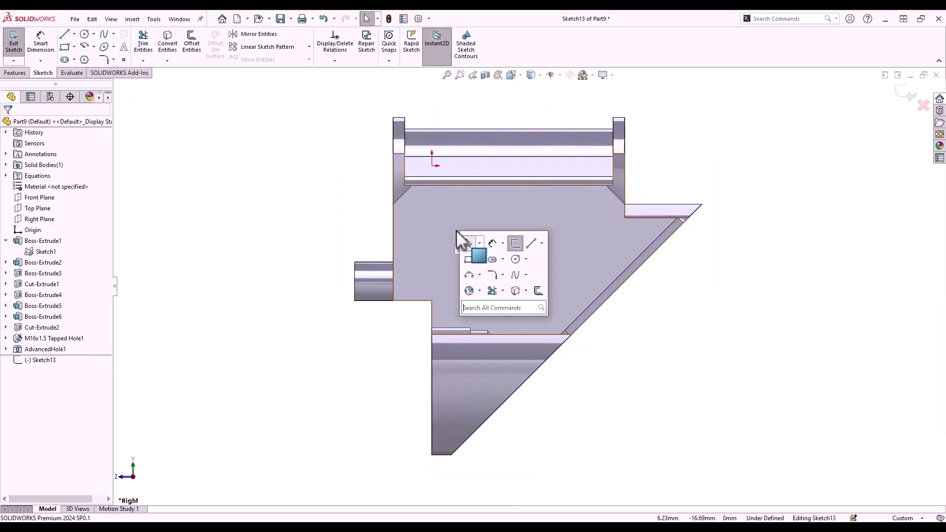
left_click(530, 244)
left_click(447, 194)
left_click(448, 317)
left_click(597, 194)
left_click(448, 194)
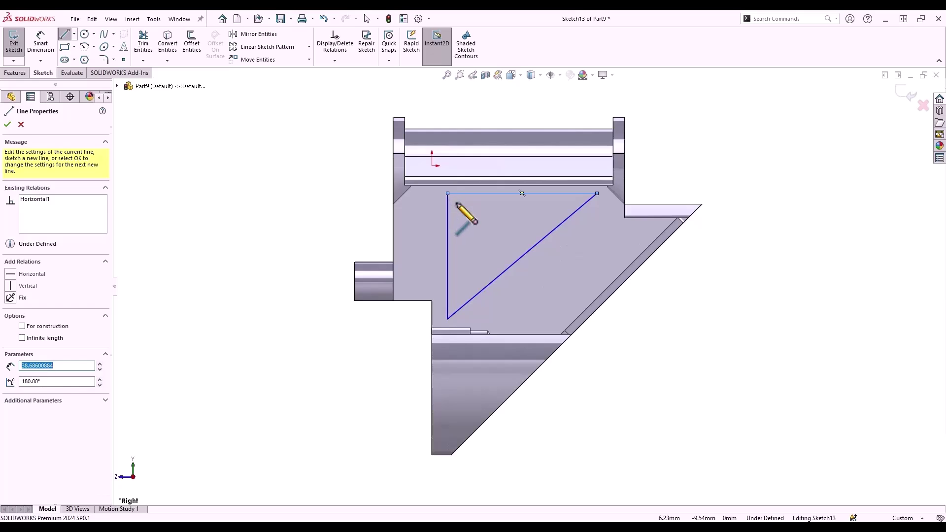
right_click(467, 216)
Dimension the triangle's top and vertical lines 3 mm from the model edges.
left_click(461, 203)
left_click(461, 194)
left_click(464, 186)
left_click(467, 210)
type("3")
key("Return")
left_click(432, 318)
left_click(447, 310)
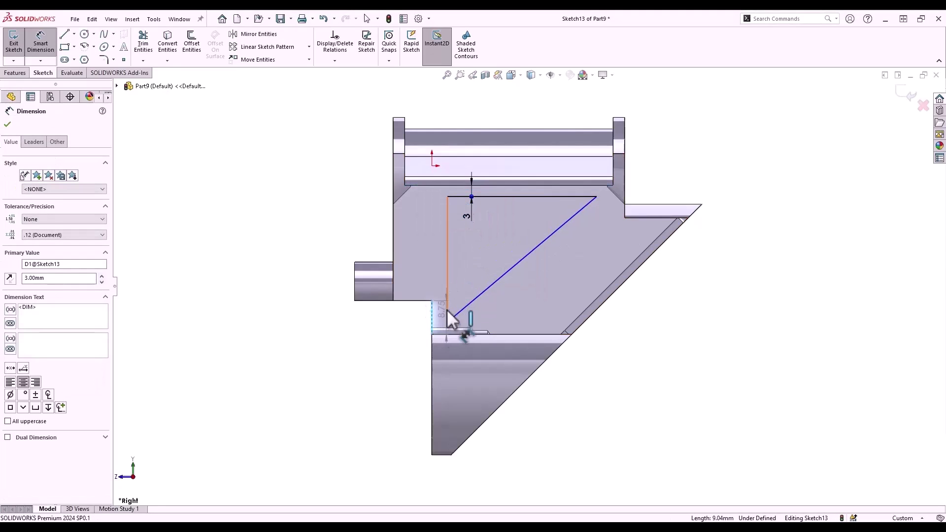
left_click(412, 318)
type("3")
key("Return")
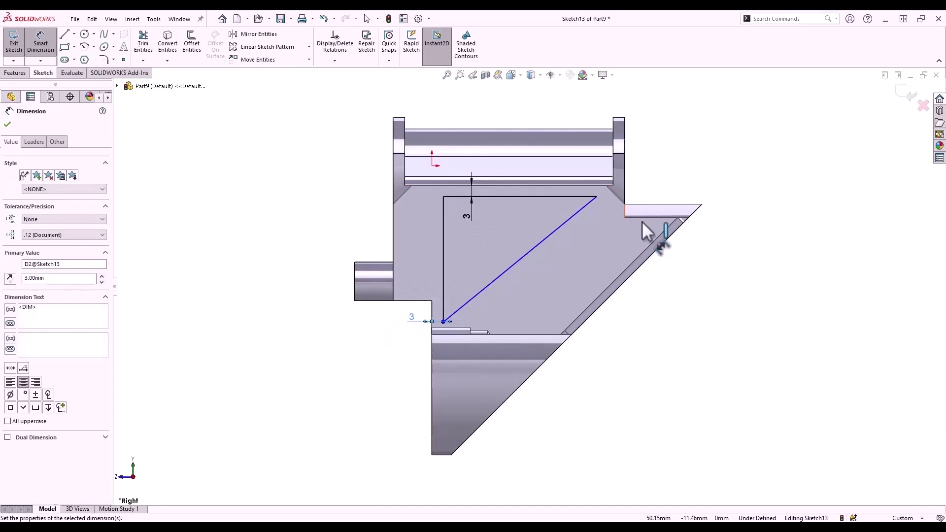
Dimension the diagonal's top endpoint 3 mm from the model edge.
left_click(597, 197)
left_click(625, 196)
left_click(667, 180)
type("3")
key("Return")
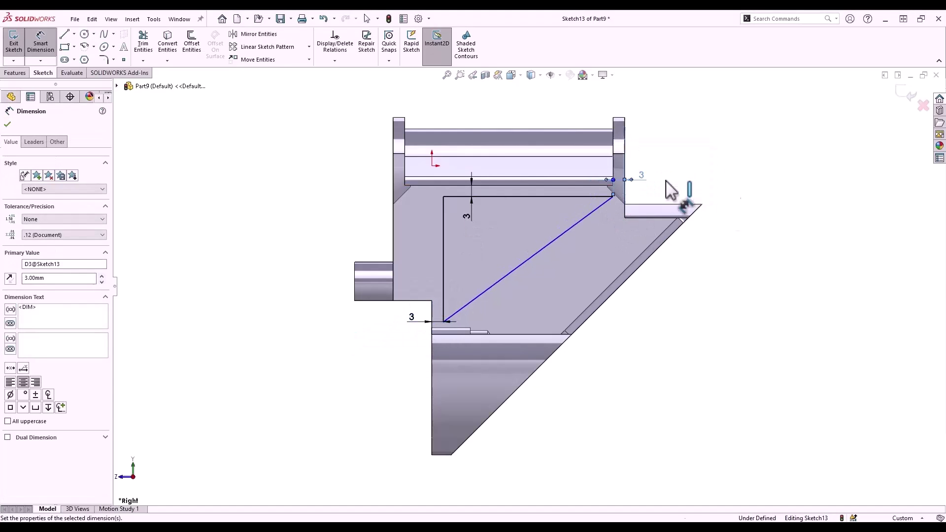
Make the triangle's diagonal parallel to the bracket's slanted edge.
left_click(542, 249)
left_click(552, 354, "ctrl")
left_click(616, 308)
left_click(691, 308)
key("s")
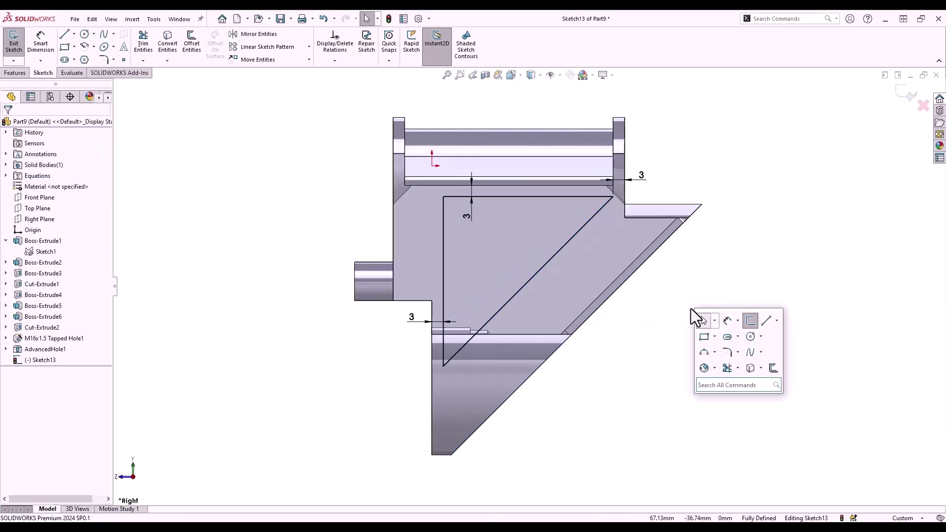
Fillet all three triangle corners at R10 with Sketch Fillet.
left_click(727, 353)
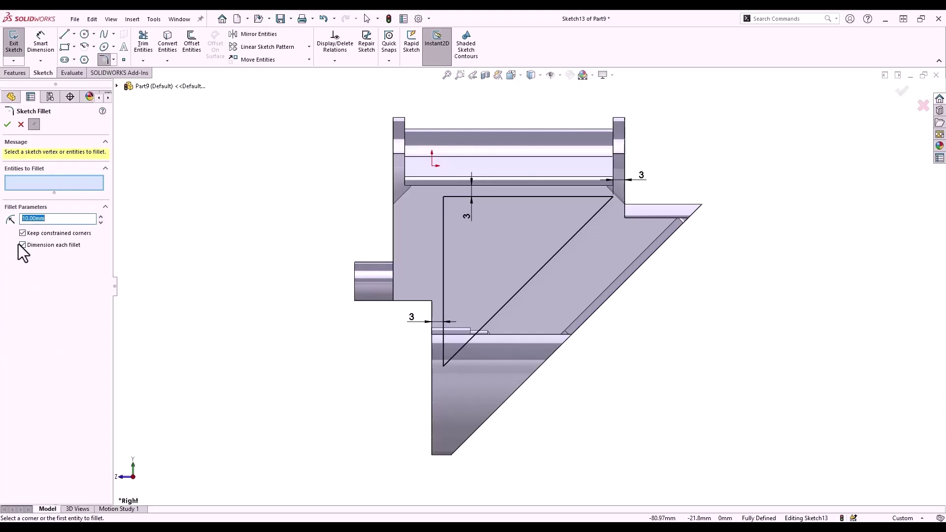
left_click_drag(355, 122, 586, 329)
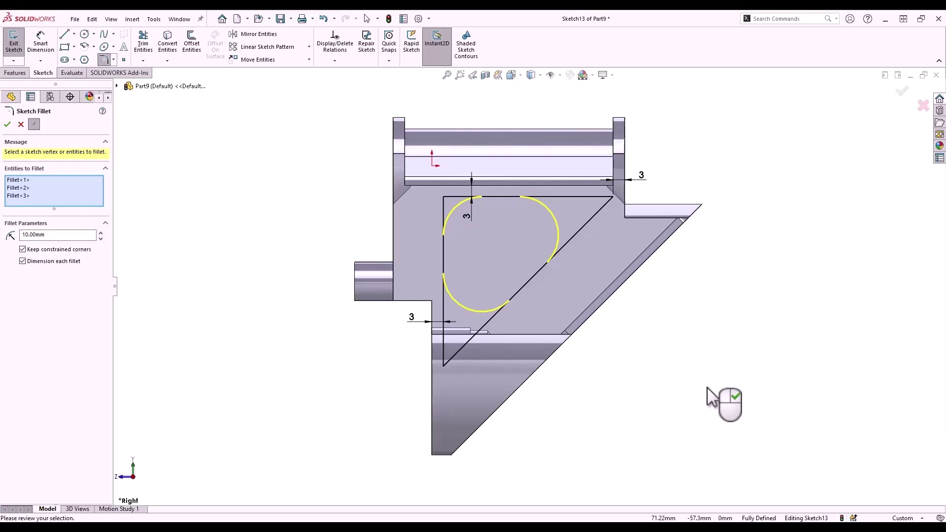
right_click(708, 388)
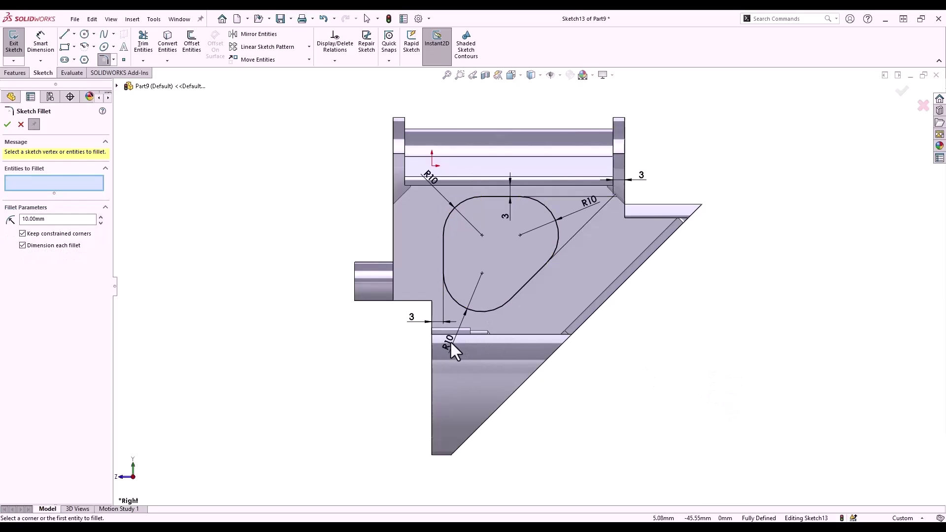
key("Escape")
Resize the corner fillets to R8 at the bottom and R4 at both top corners.
left_click(450, 341)
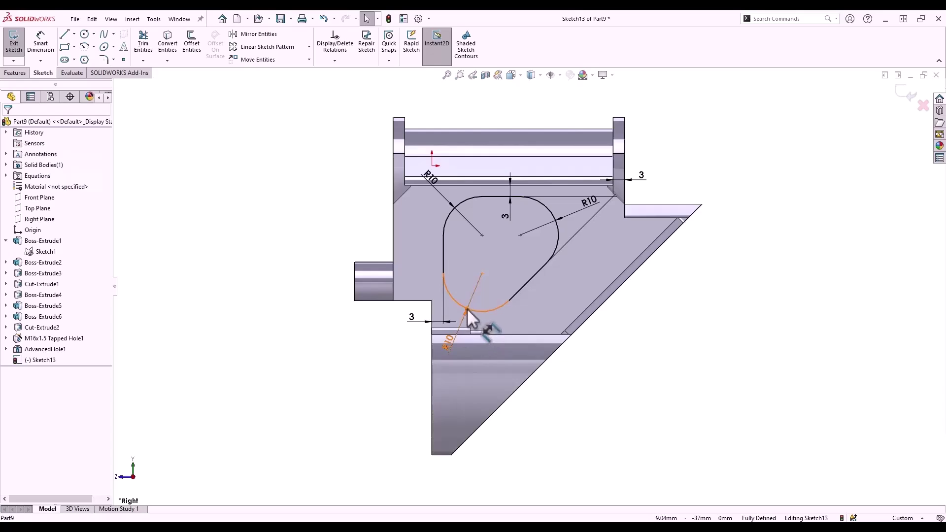
left_click_drag(468, 309, 452, 311)
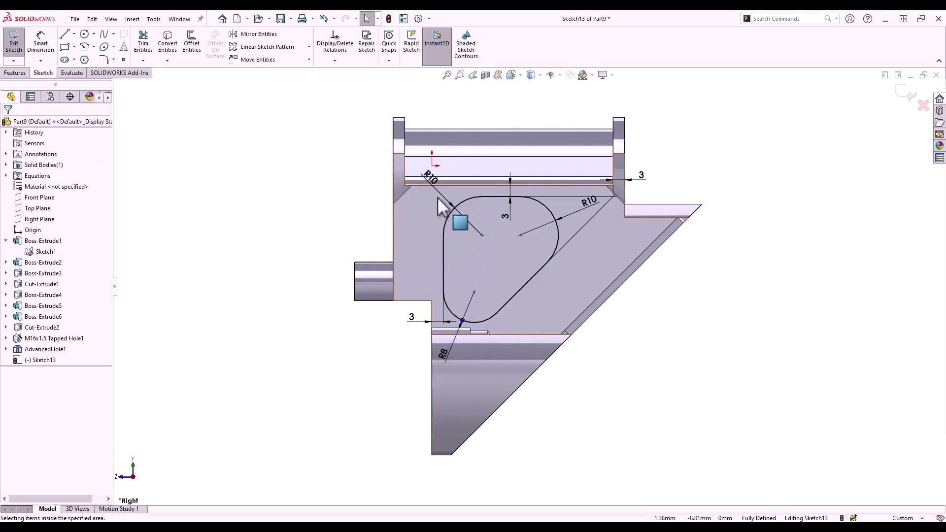
left_click(430, 179)
left_click_drag(454, 209, 449, 182)
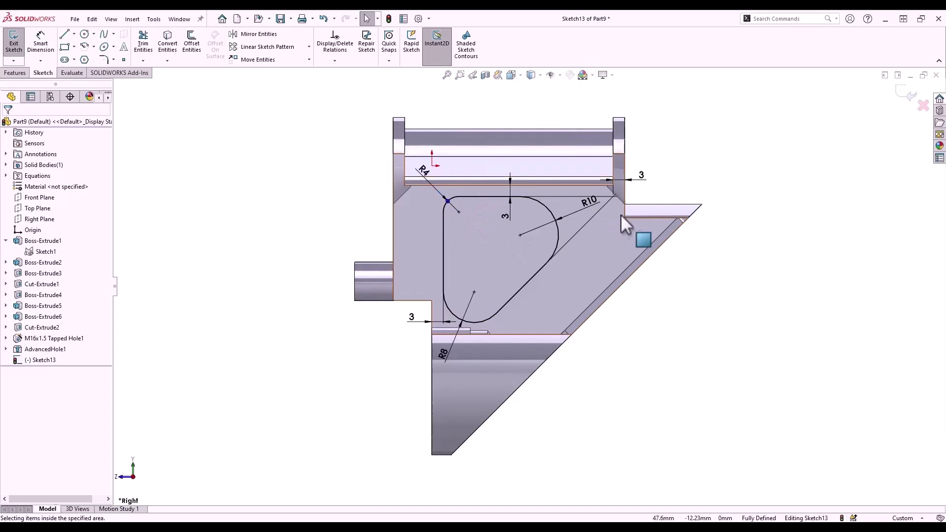
left_click(591, 203)
left_click_drag(555, 220, 537, 225)
left_click(660, 314)
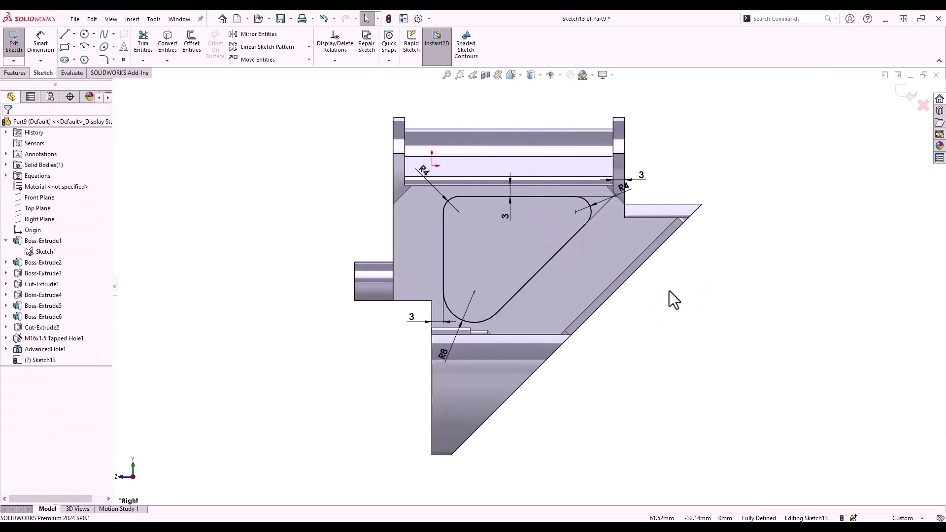
Exit the sketch and orbit to an angled 3D view of the bracket.
key("ctrl+b")
middle_click_drag(672, 302, 713, 311)
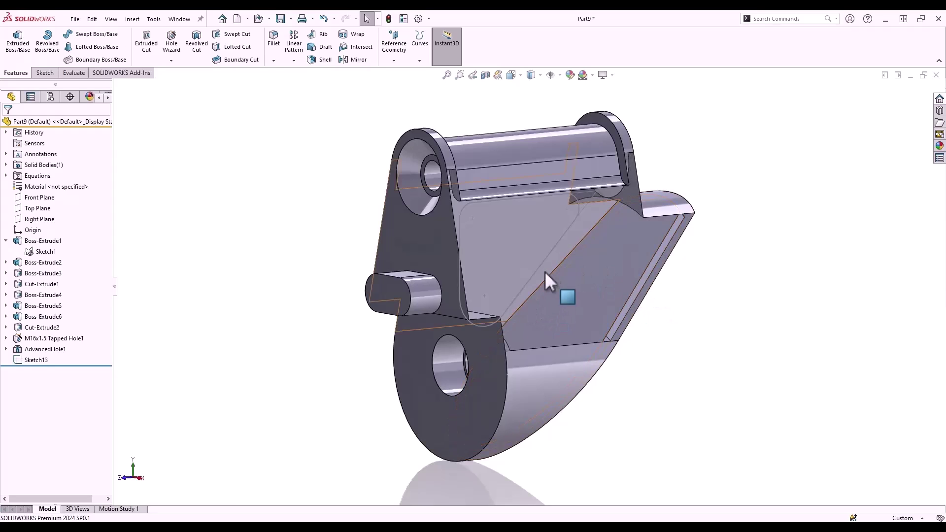
left_click(567, 321)
Make the angled face transparent and start an extruded cut from the triangle sketch.
left_click(748, 267)
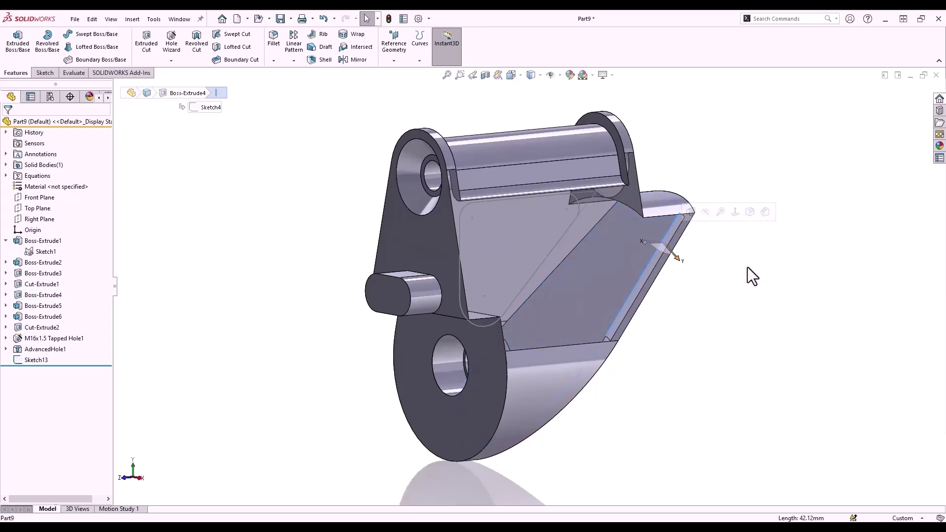
right_click(589, 280)
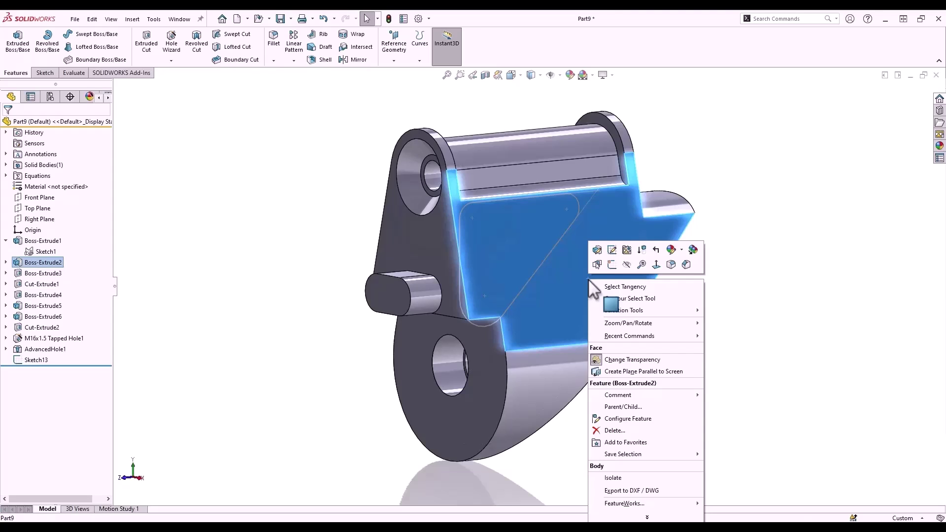
left_click(619, 360)
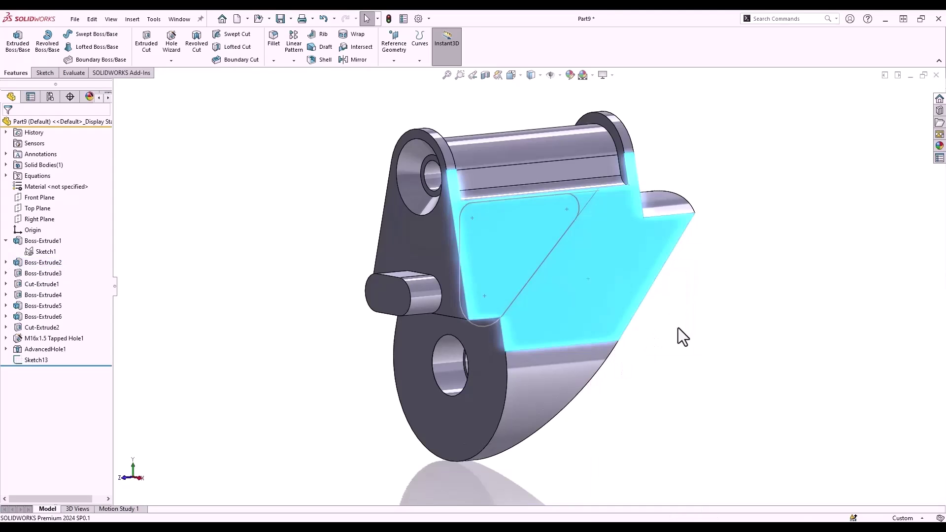
left_click(528, 283)
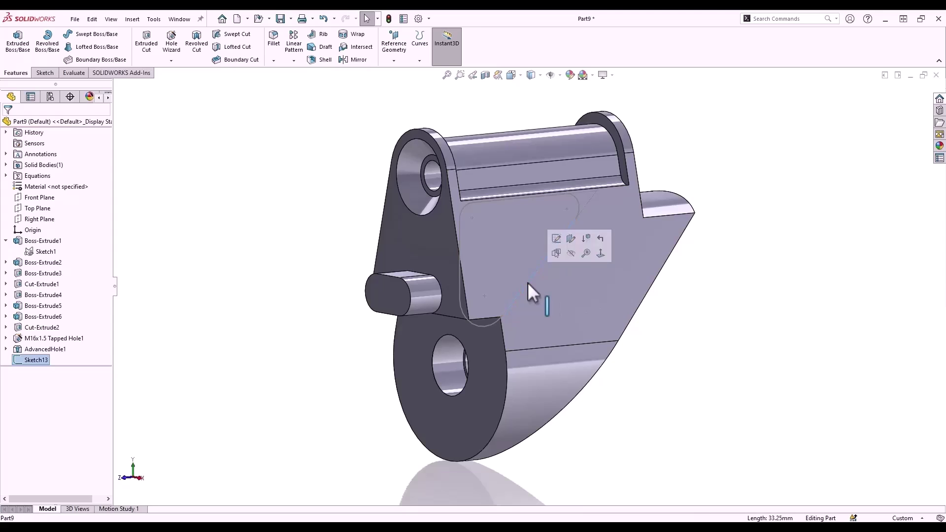
key("s")
left_click(587, 296)
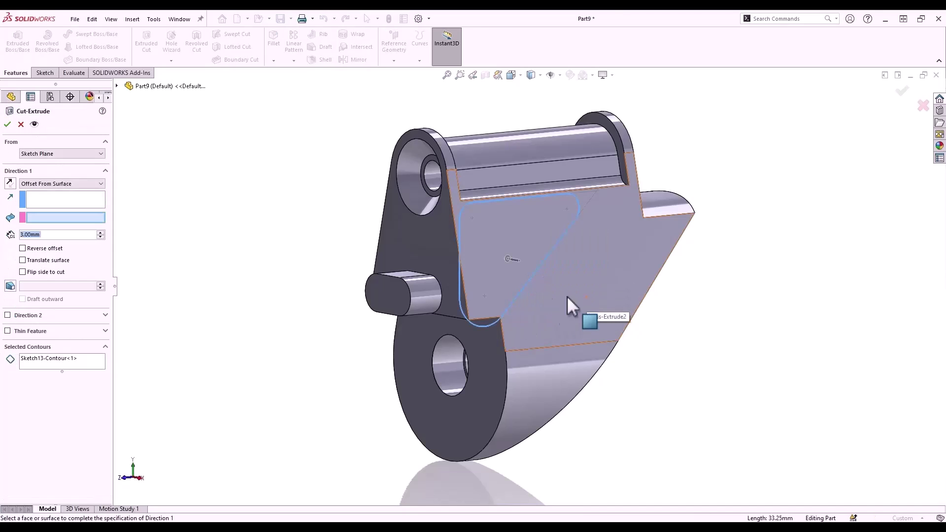
Set the cut's end condition to Through All with the direction reversed.
right_click(360, 247)
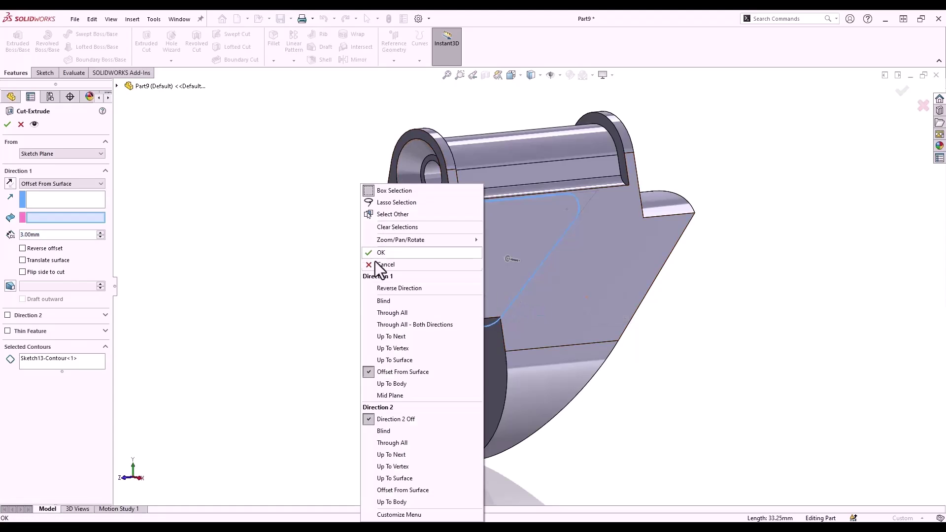
left_click(384, 301)
right_click(354, 281)
left_click(379, 314)
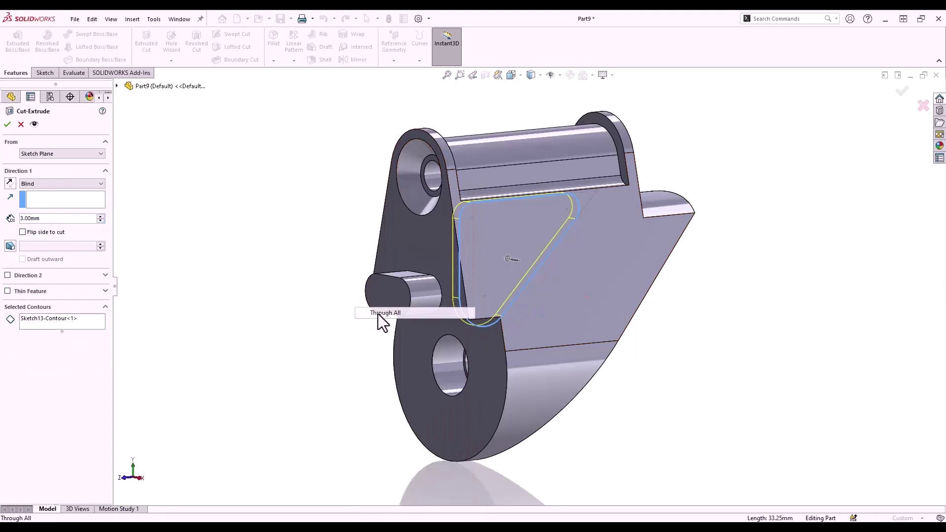
right_click(347, 290)
left_click(363, 291)
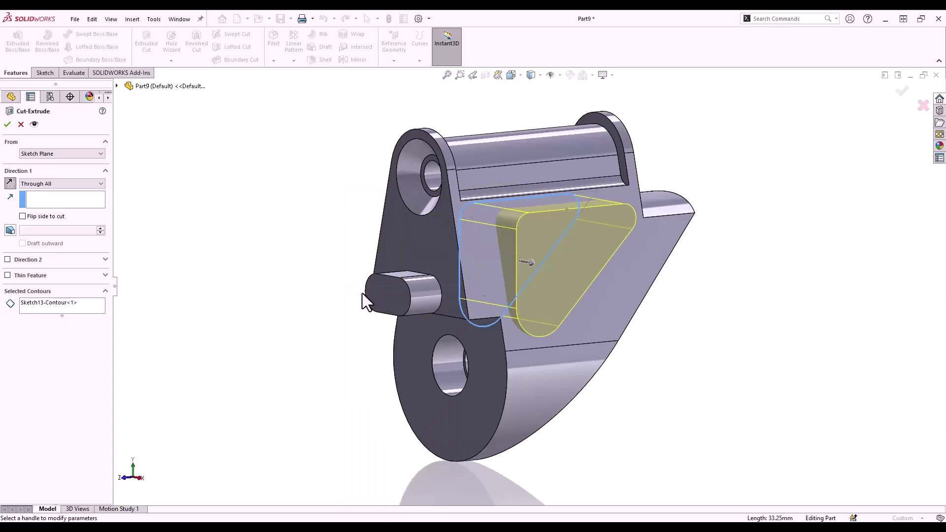
Start the cut from a 2 mm offset and accept the through-cut.
left_click(93, 154)
left_click(75, 182)
double_click(76, 169)
type("2")
key("Return")
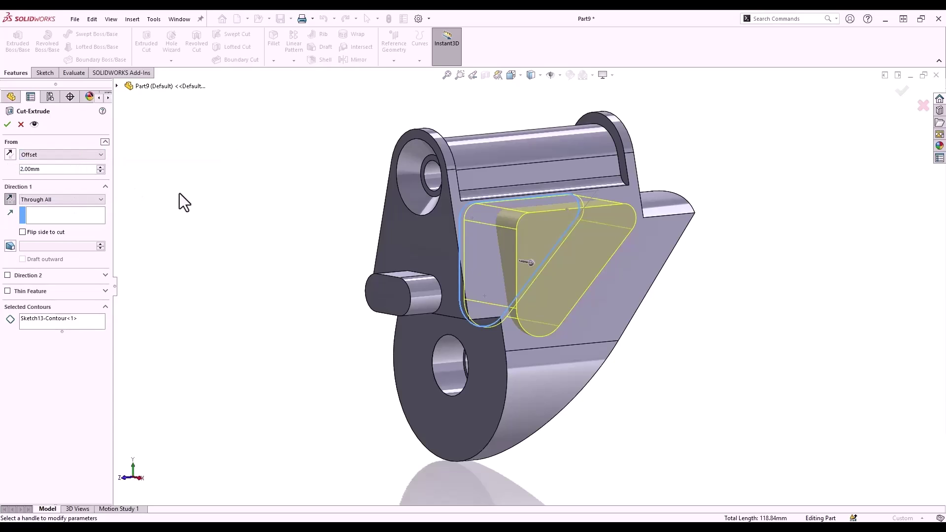
right_click(342, 260)
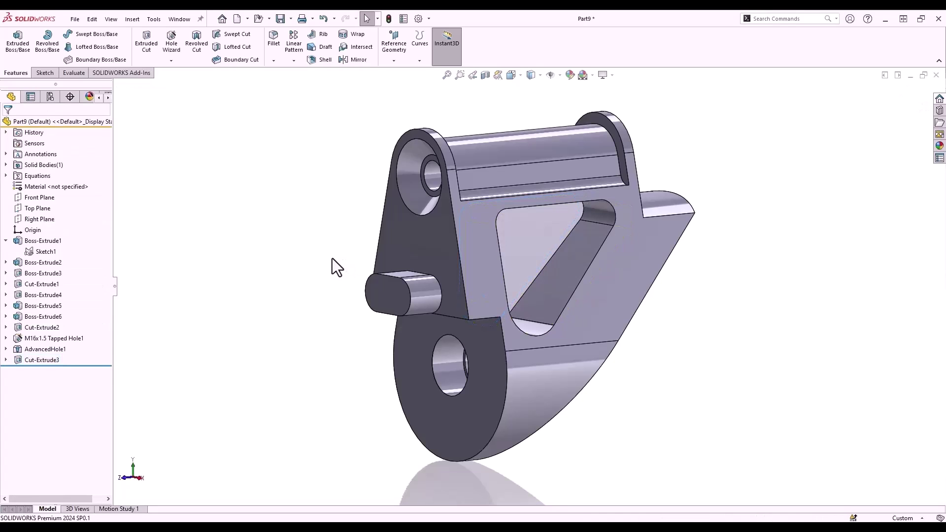
Search the shortcut bar for 'mirr' and try pinning the Mirror command.
left_click(46, 362)
key("s")
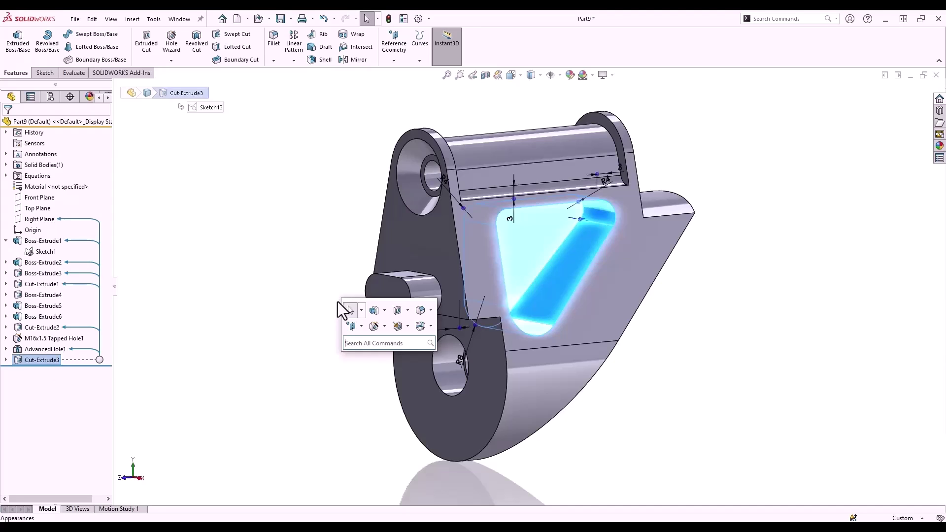
type("mirr")
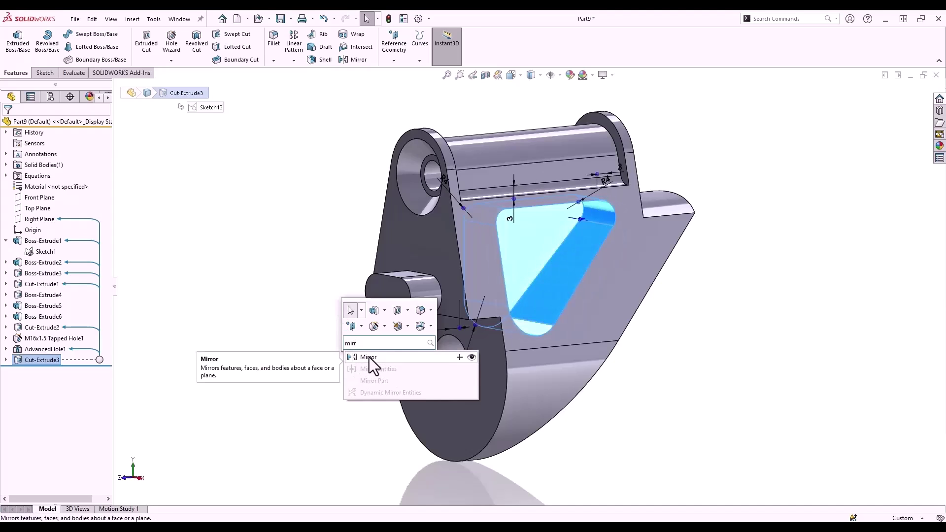
left_click_drag(368, 357, 432, 326)
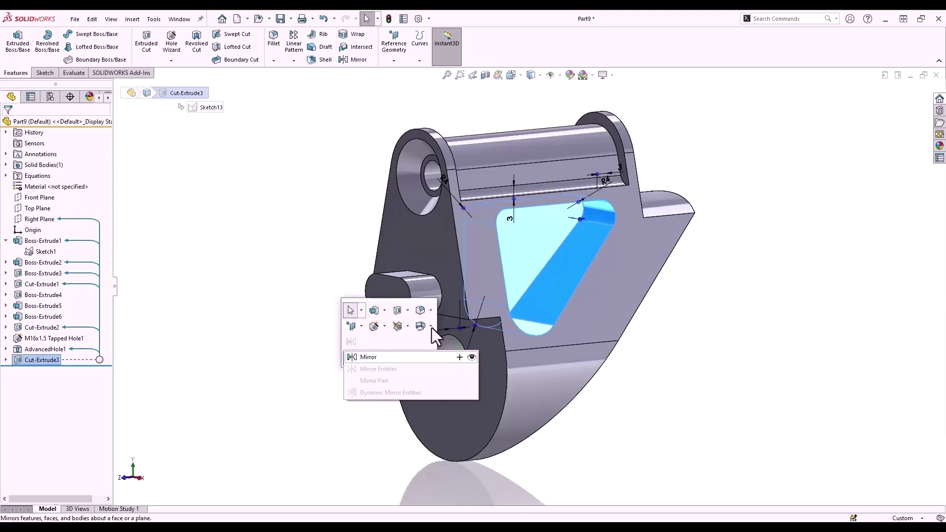
Add the Linear Pattern flyout to the Part Shortcuts toolbar through Customize.
right_click(409, 345)
left_click(446, 351)
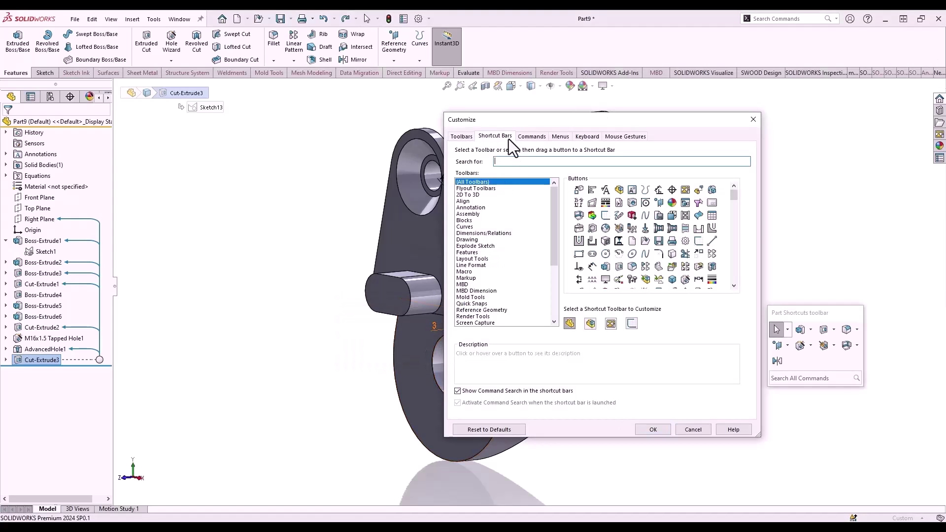
left_click(472, 188)
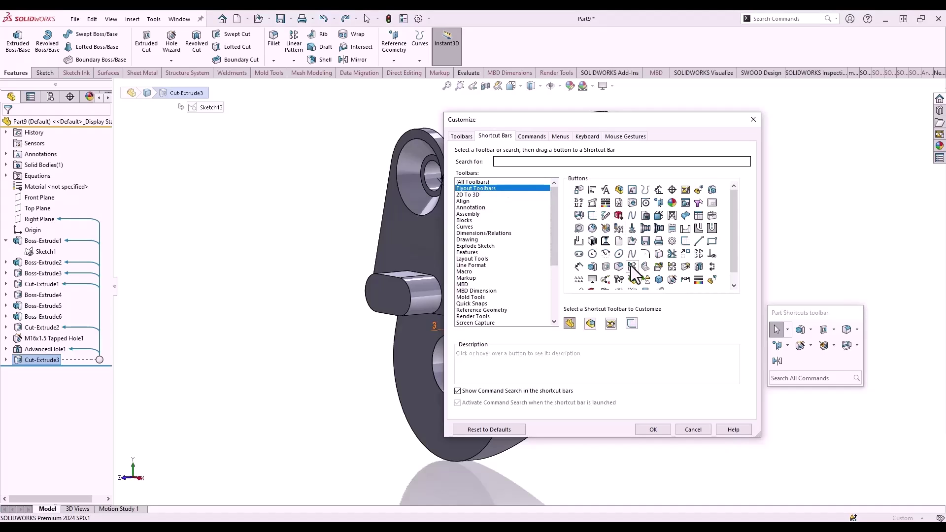
left_click_drag(632, 267, 791, 362)
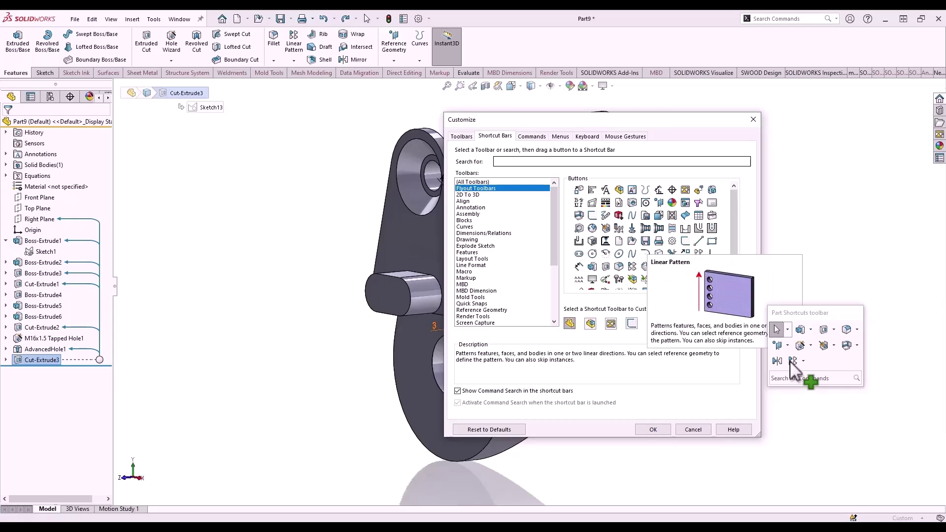
left_click(654, 429)
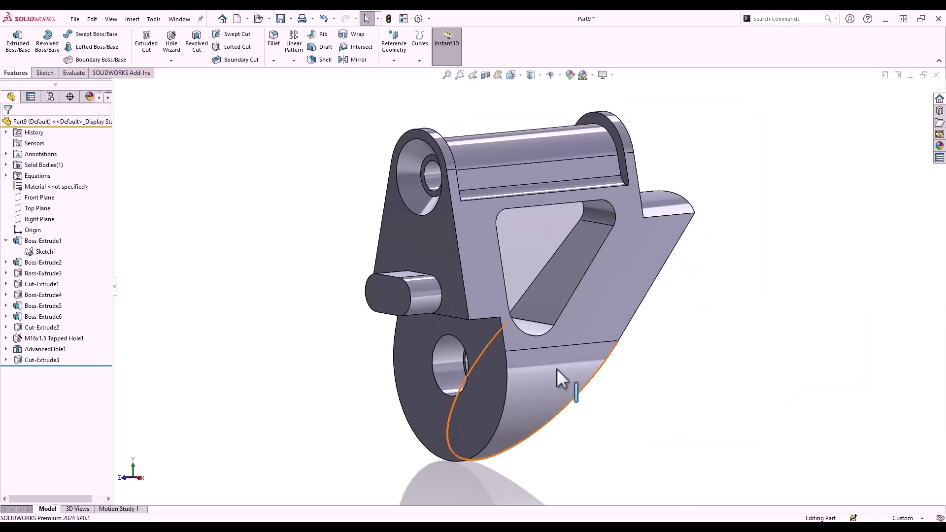
Mirror Cut-Extrude3 across the Right Plane, then bring up the shortcut commands.
left_click(524, 304)
key("s")
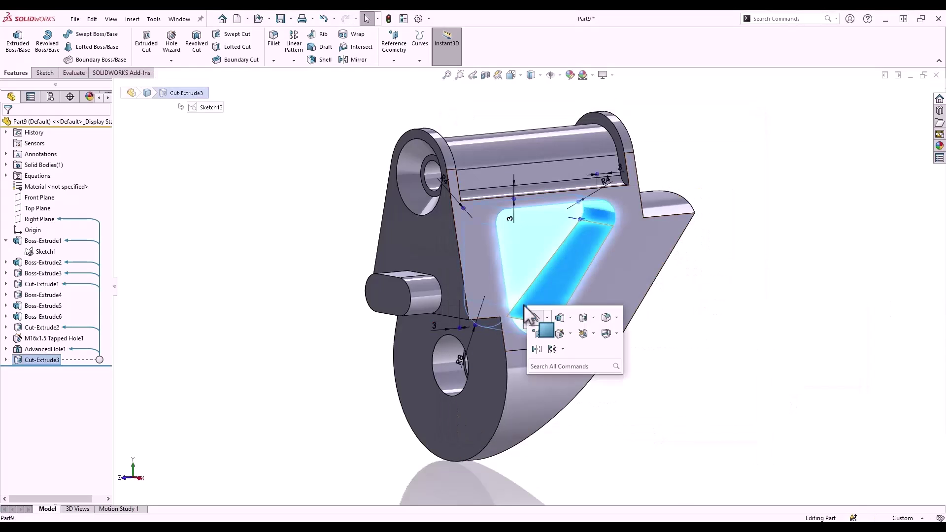
left_click(565, 351)
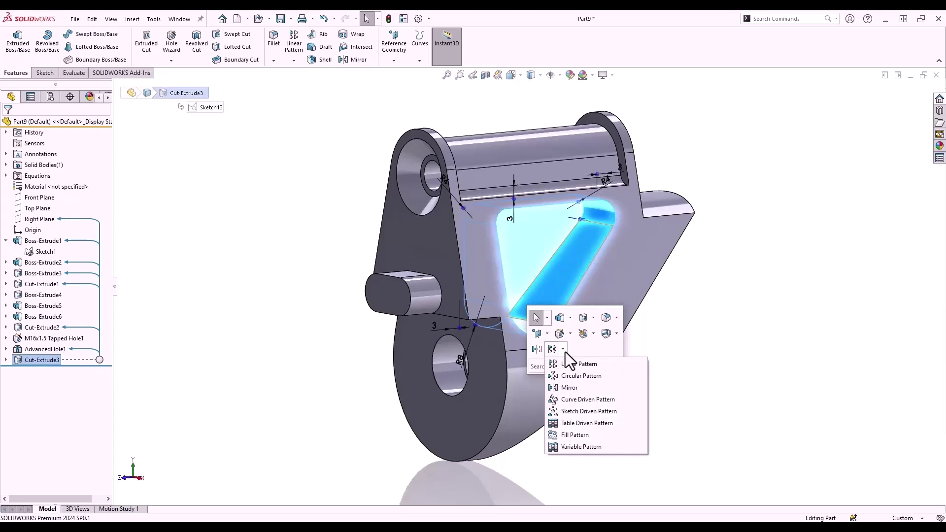
left_click(570, 388)
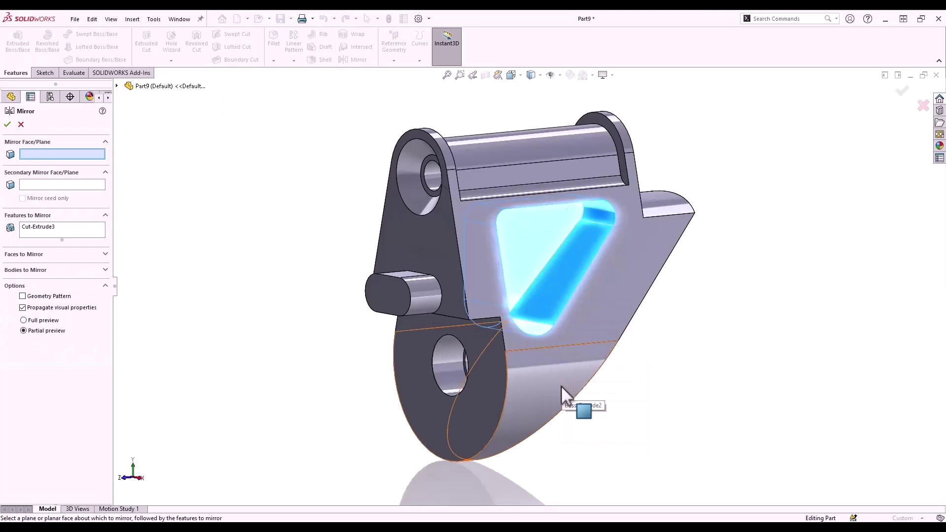
left_click(501, 103)
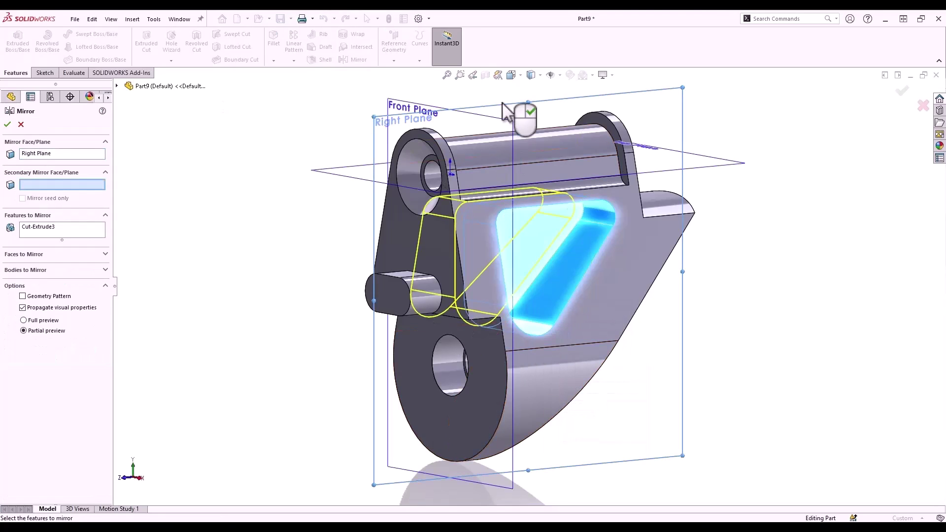
right_click(503, 104)
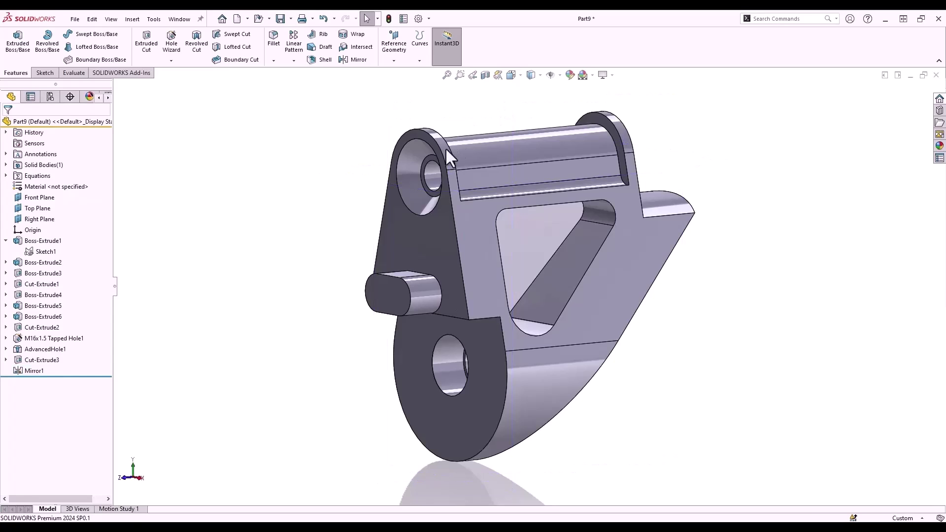
right_click(331, 235)
Fillet the outer curved edge and triangular-cut edges at 5 mm.
left_click(409, 246)
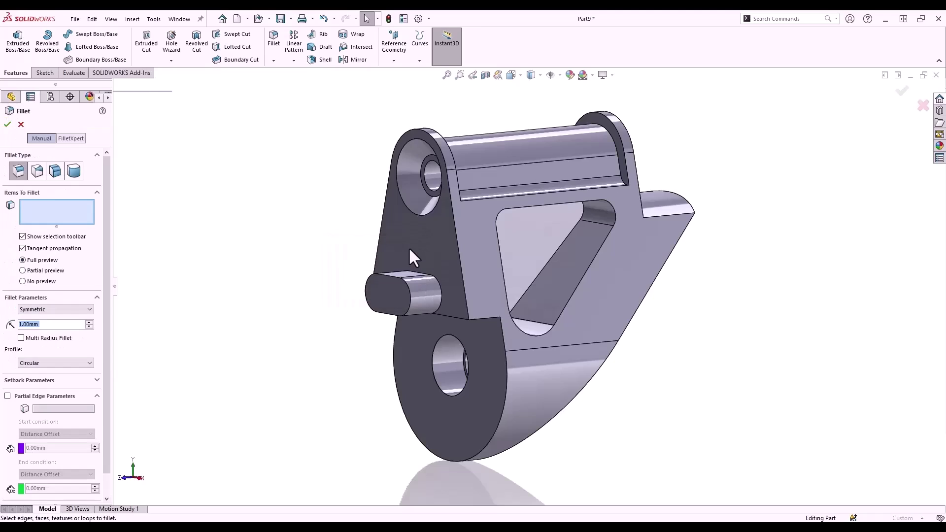
type("5")
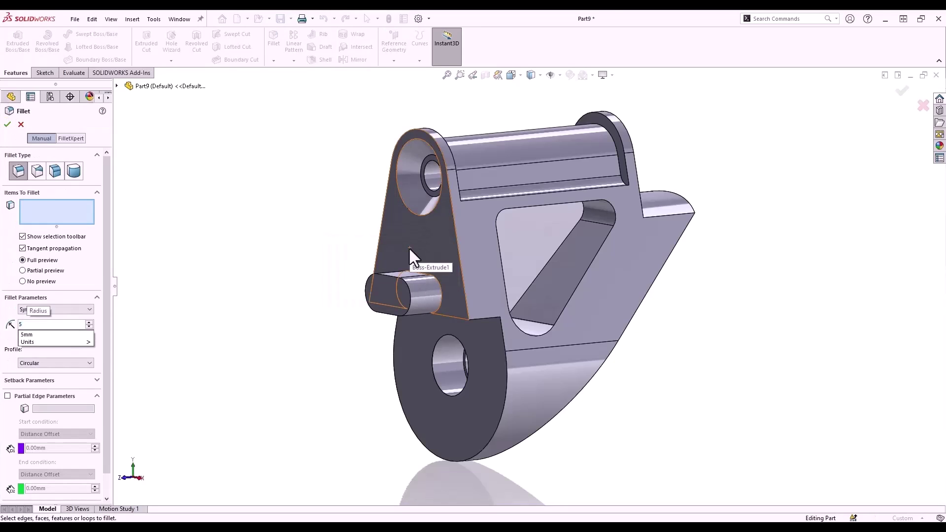
left_click(628, 328)
left_click(562, 271)
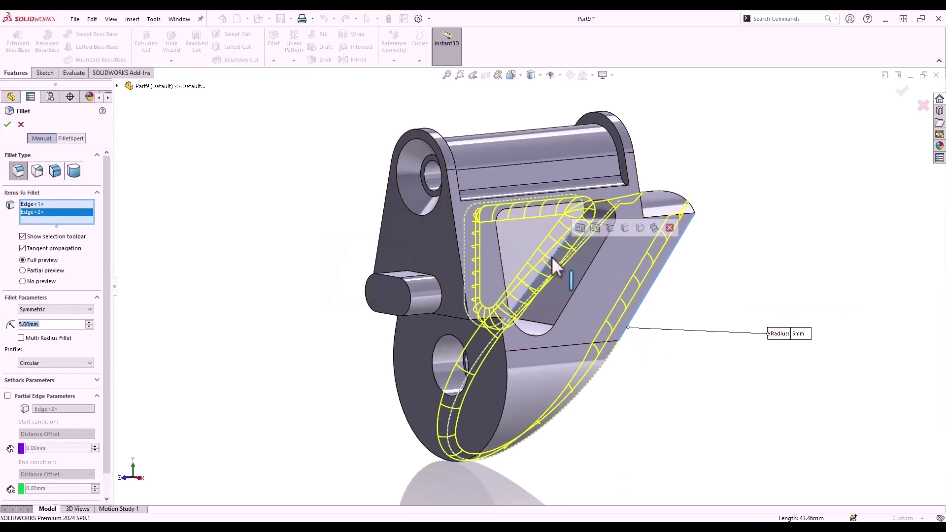
middle_click_drag(552, 258, 347, 257)
left_click(509, 262)
left_click(357, 267)
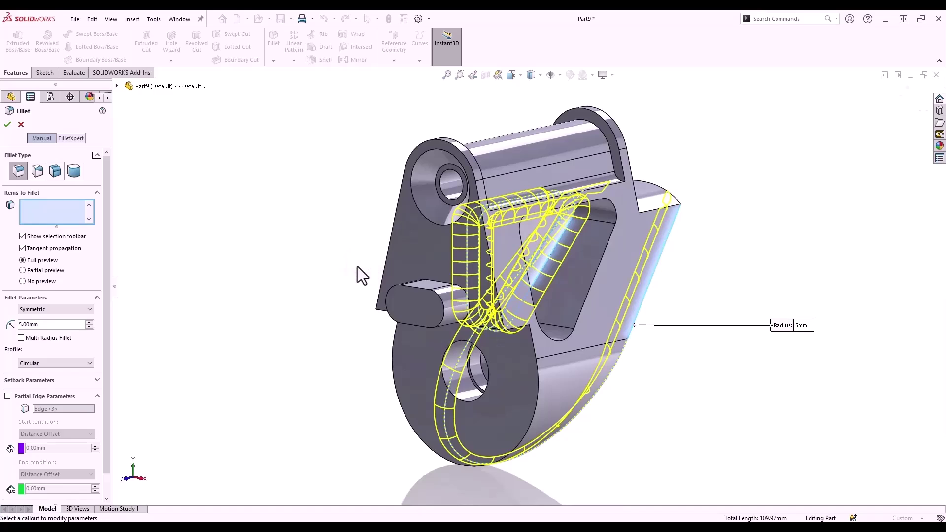
Fillet four edges around the side pin and ledge at 3 mm.
key("s")
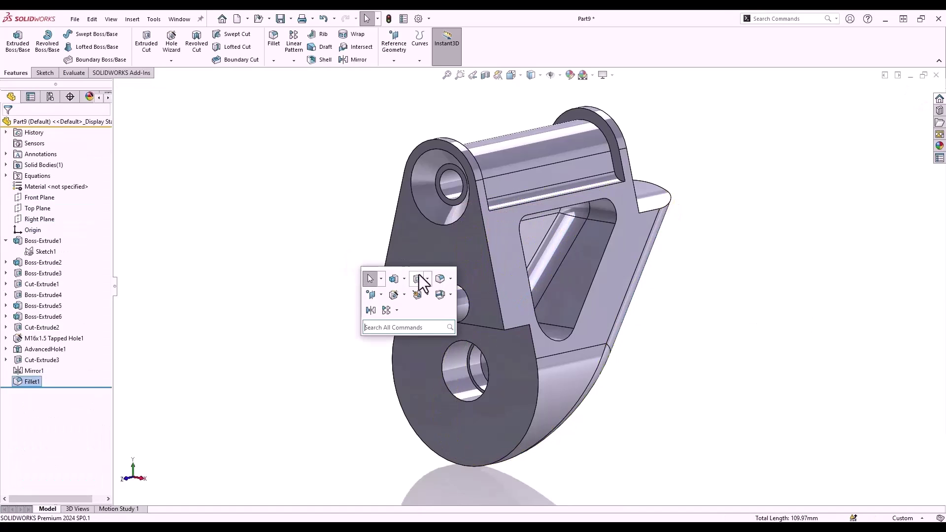
left_click(440, 278)
left_click(439, 281)
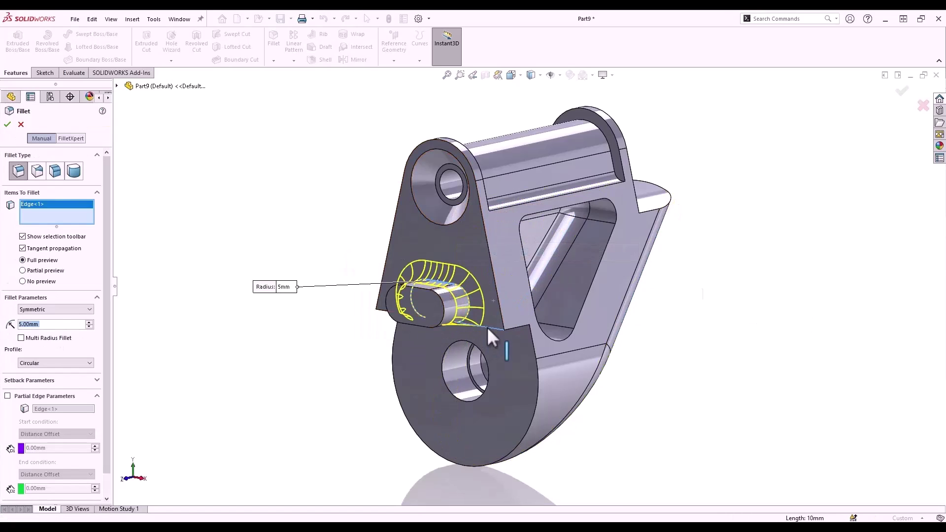
left_click(487, 327)
left_click(383, 313)
type("3")
left_click(81, 312)
left_click(81, 311)
middle_click_drag(197, 339, 306, 307)
left_click(441, 293)
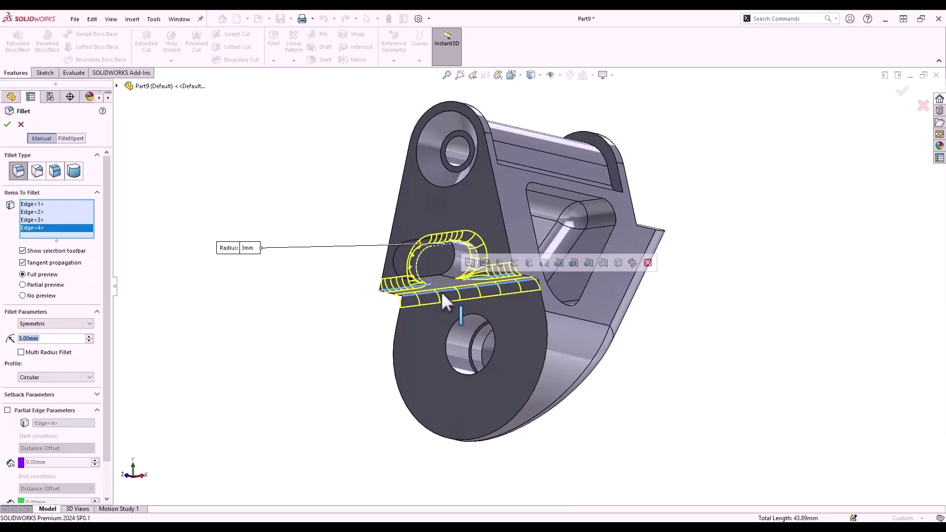
right_click(353, 323)
left_click(359, 332)
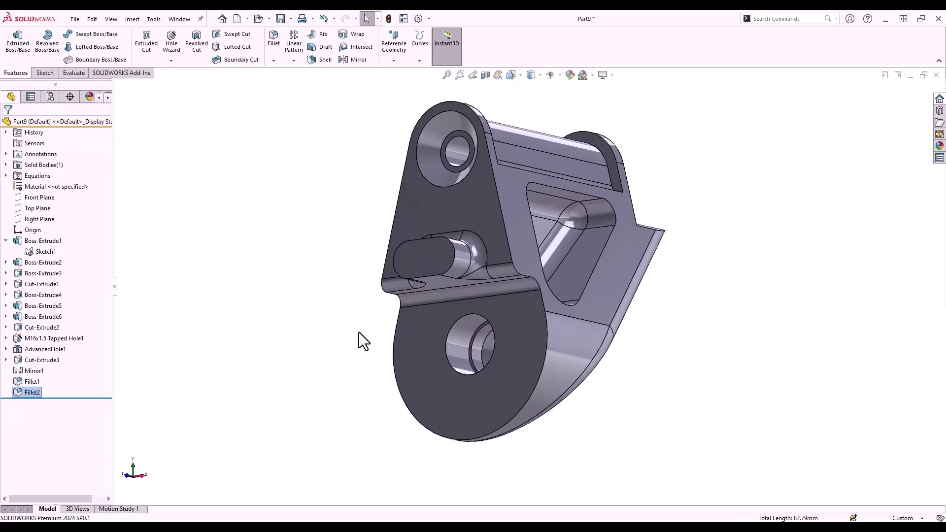
Resize the ledge fillet under the side pin to 1.75 mm using FilletXpert.
key("s")
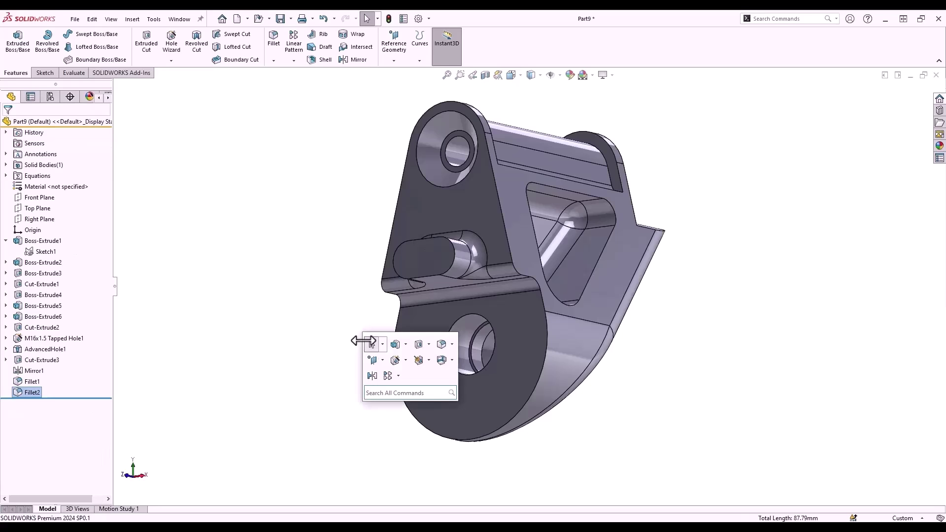
left_click(441, 346)
left_click(76, 140)
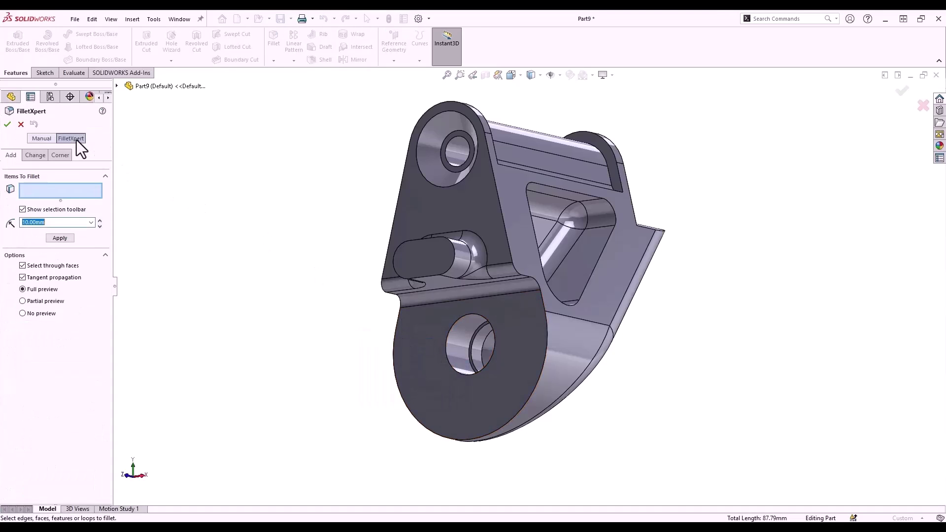
left_click(44, 155)
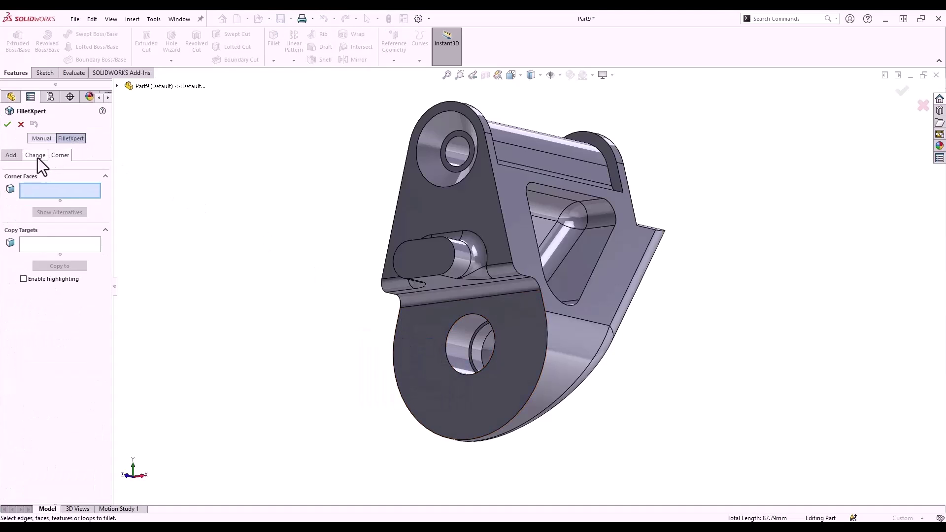
left_click(419, 297)
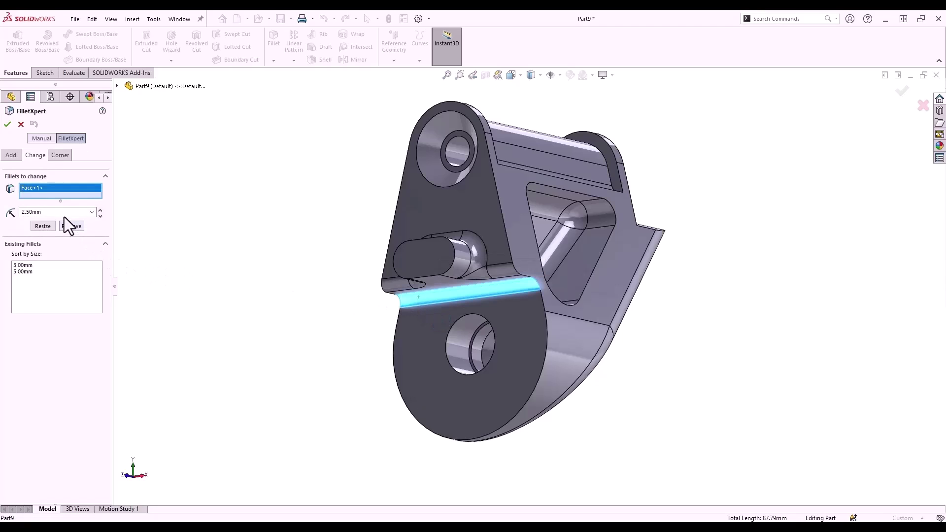
double_click(34, 212)
type("1.75")
left_click(44, 226)
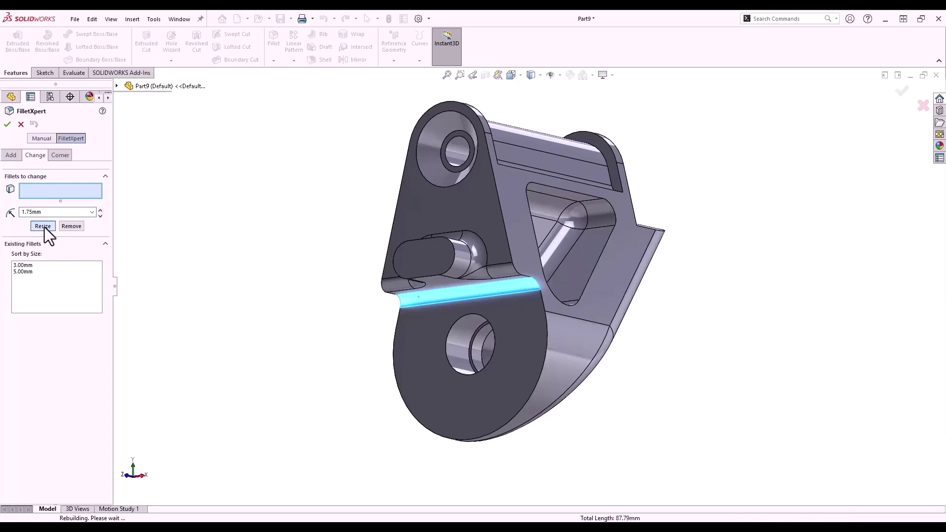
left_click(7, 125)
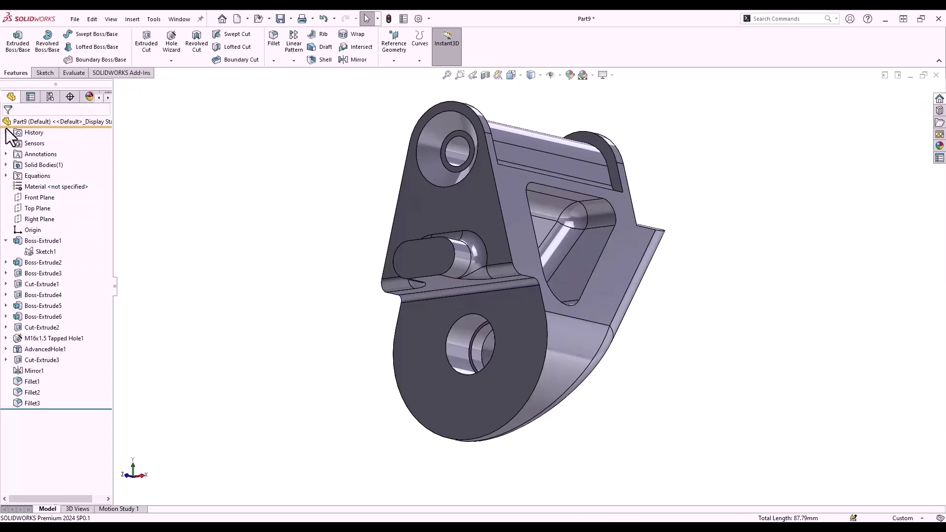
Inspect the Fillet3 and Fillet2 features in the tree.
left_click(31, 404)
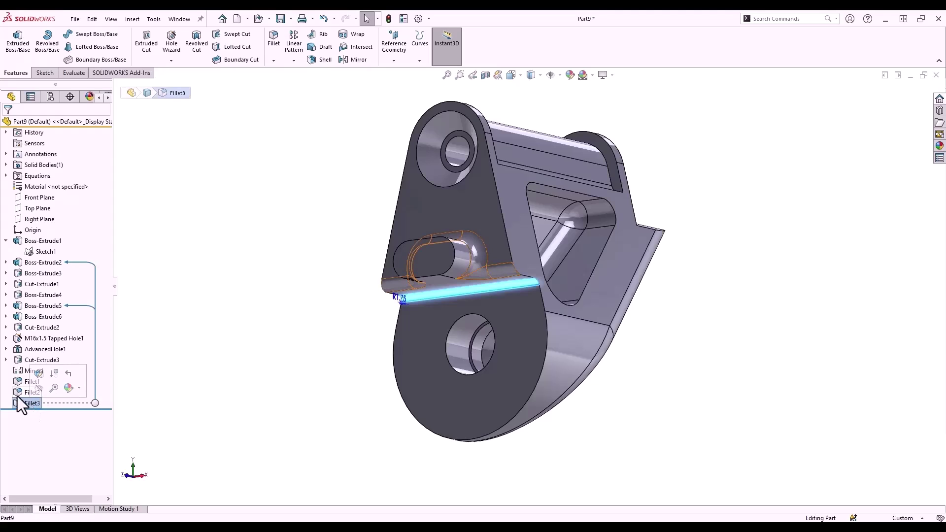
left_click(17, 395)
left_click(250, 360)
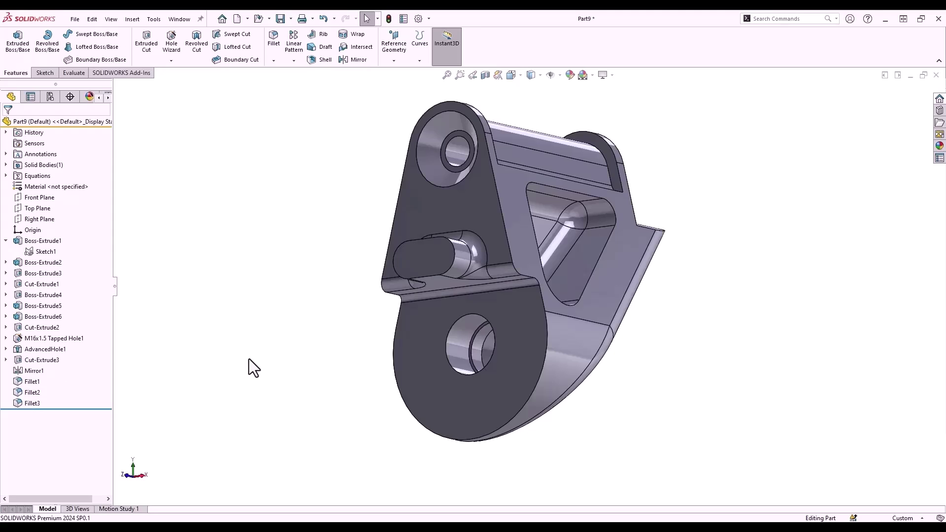
Start a manual 1 mm fillet on the first triangular-cut edge loop.
key("s")
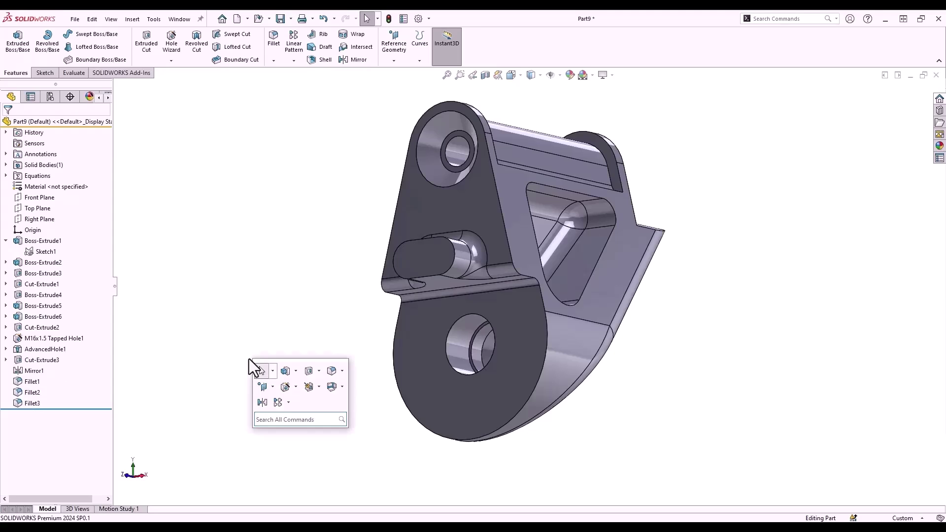
left_click(332, 371)
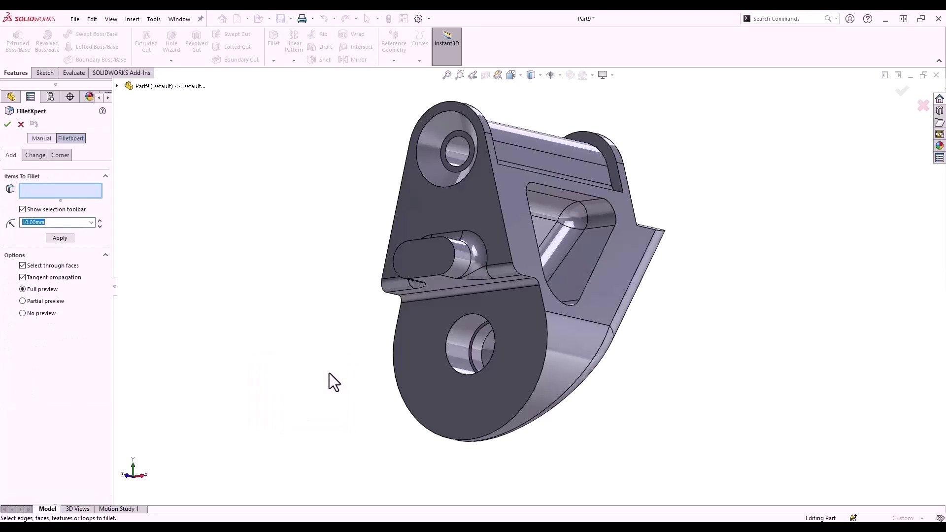
left_click(51, 139)
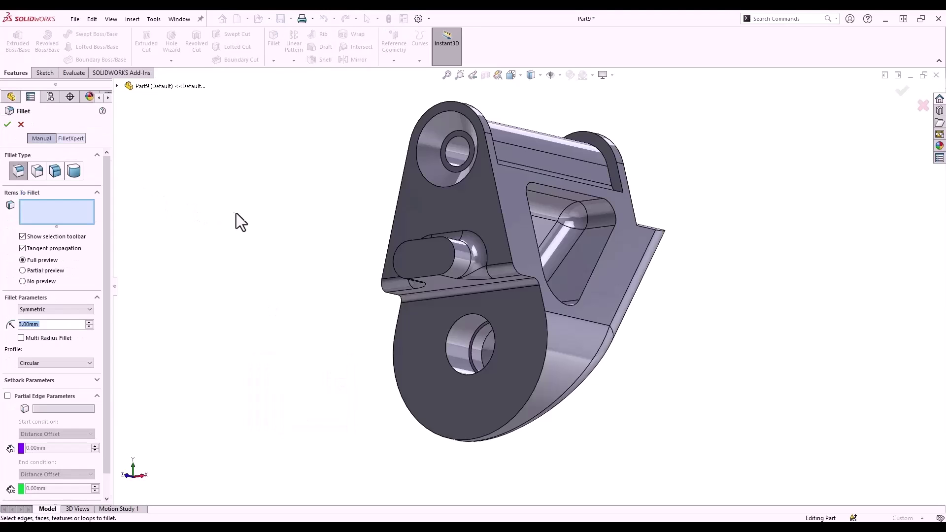
left_click(560, 188)
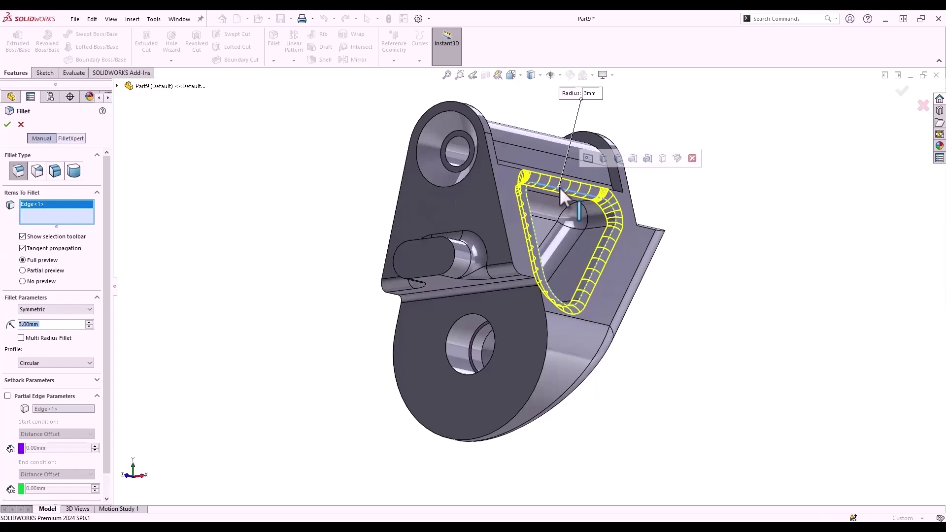
type("1")
key("Return")
Add the second cut loop, top cylindrical face, lower sloped face and lower outer edge.
middle_click_drag(556, 186, 457, 254)
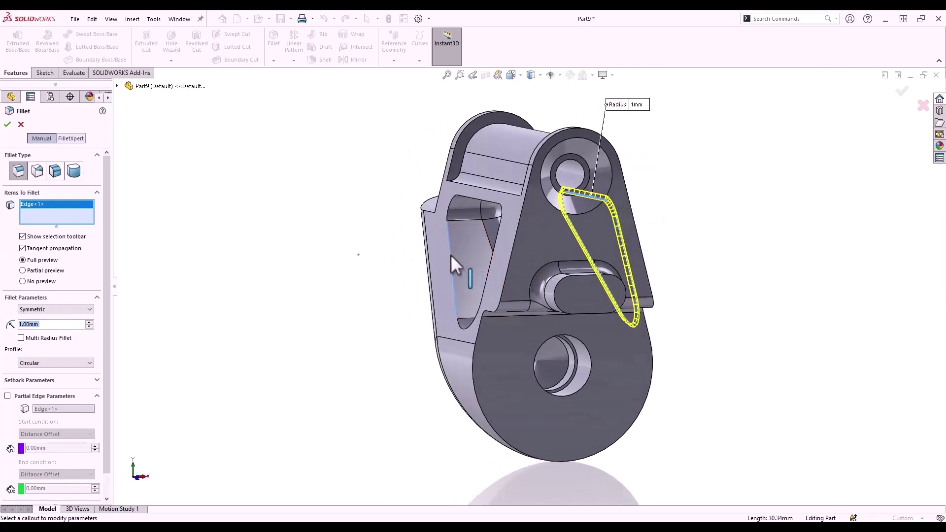
left_click(451, 256)
left_click(487, 137)
middle_click_drag(487, 137, 333, 141)
left_click(565, 354)
middle_click_drag(566, 354, 661, 345)
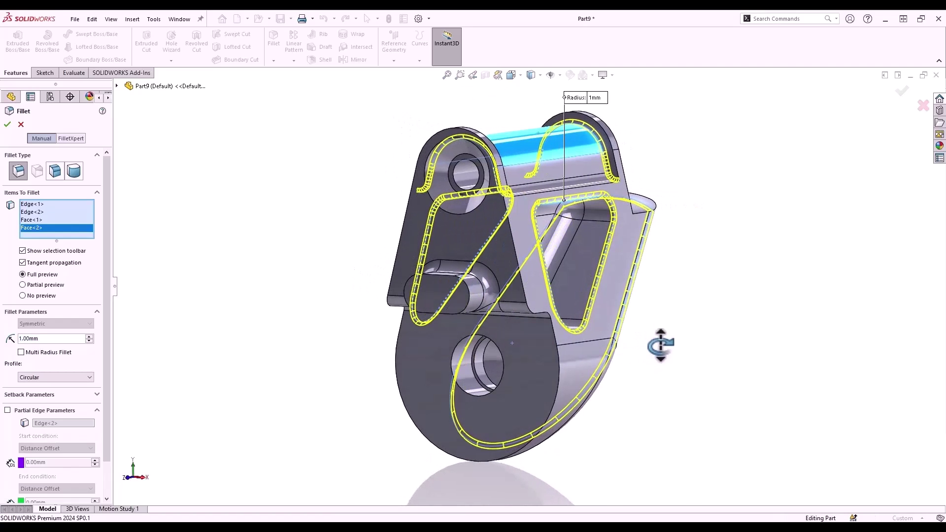
left_click(558, 379)
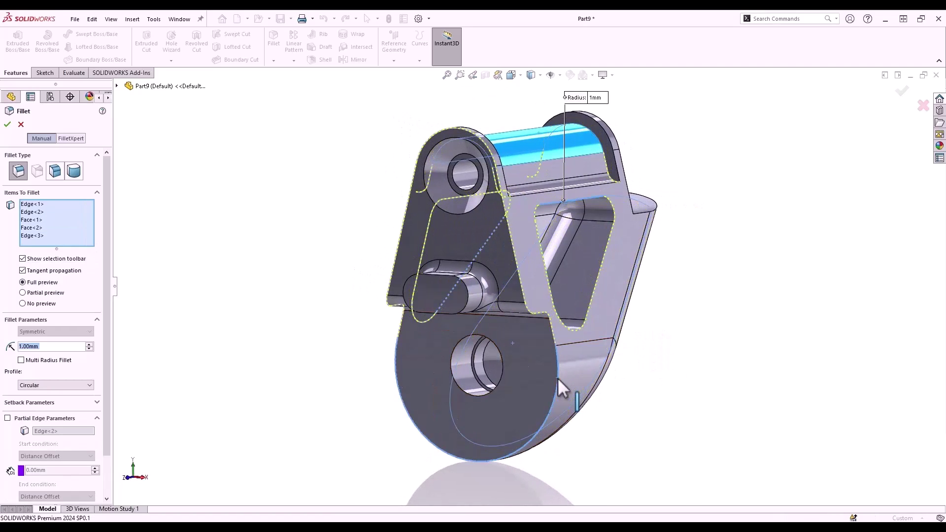
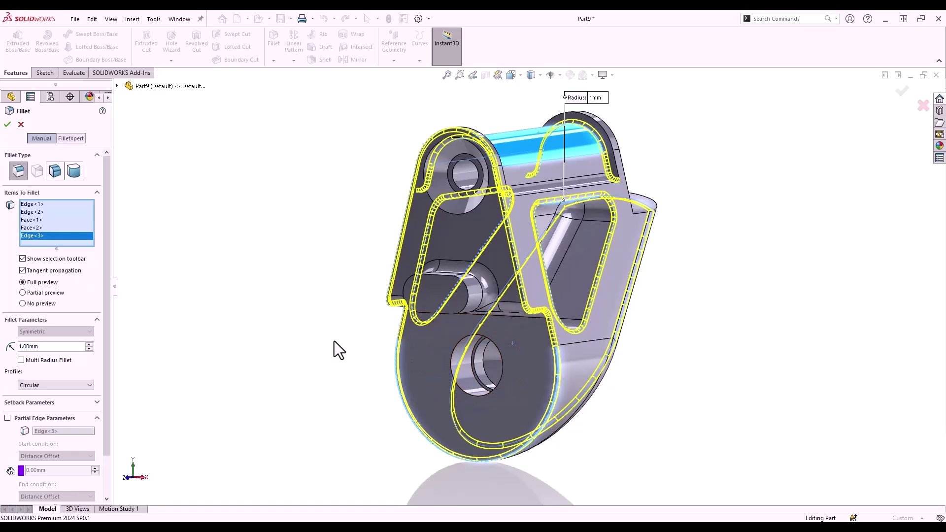
Make the fillet multi-radius with the top edge at 0.75mm, others at 1mm, and accept it.
left_click(21, 361)
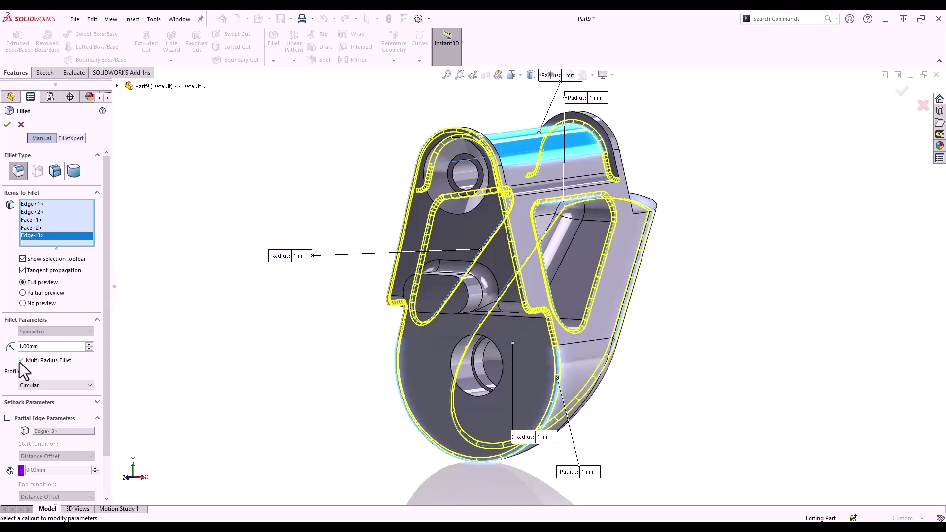
scroll(497, 249, "up", 2)
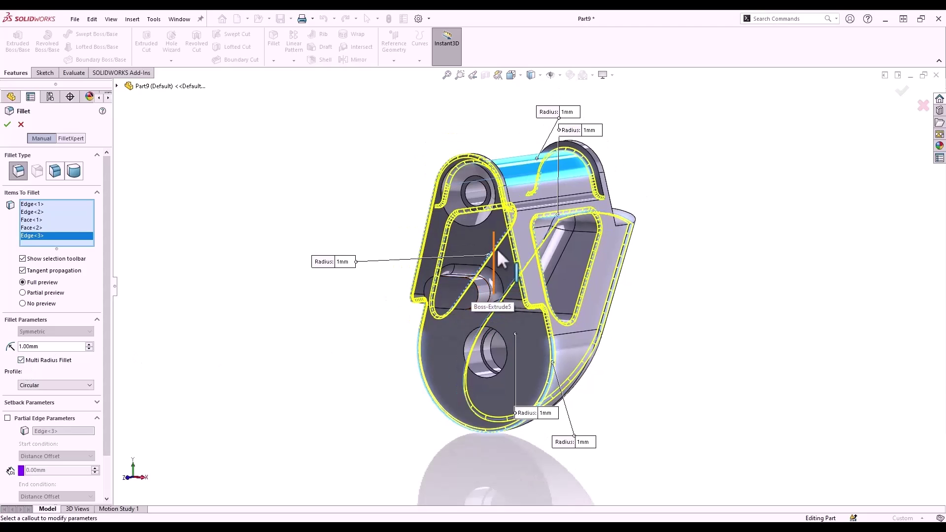
left_click(570, 112)
type("0.75")
key("Return")
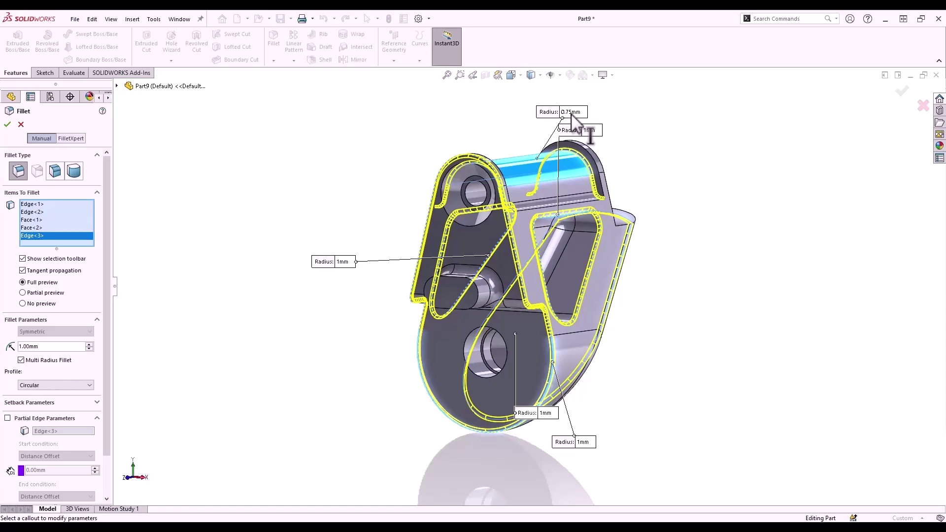
right_click(337, 178)
left_click(347, 187)
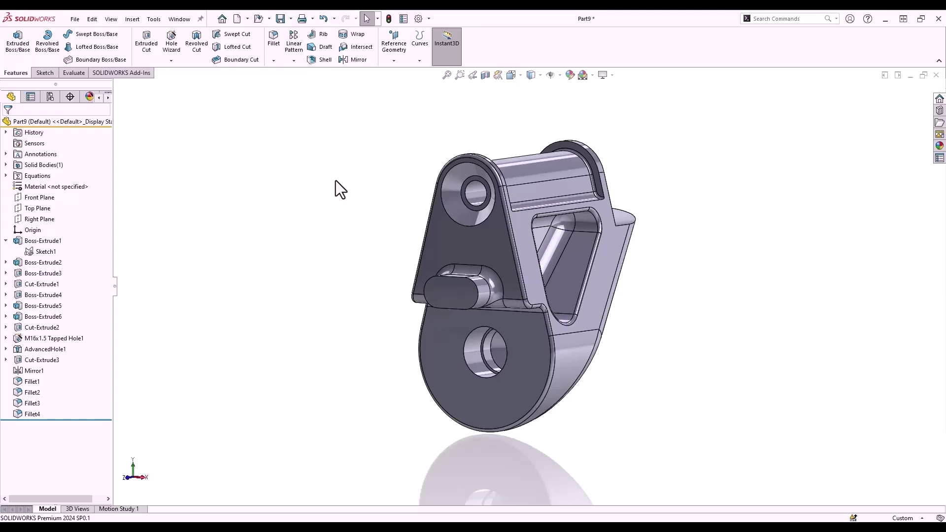
Open the Simplify tool via the 'simplify' shortcut search and set the simplification factor to 0.15.
type("ssimplify")
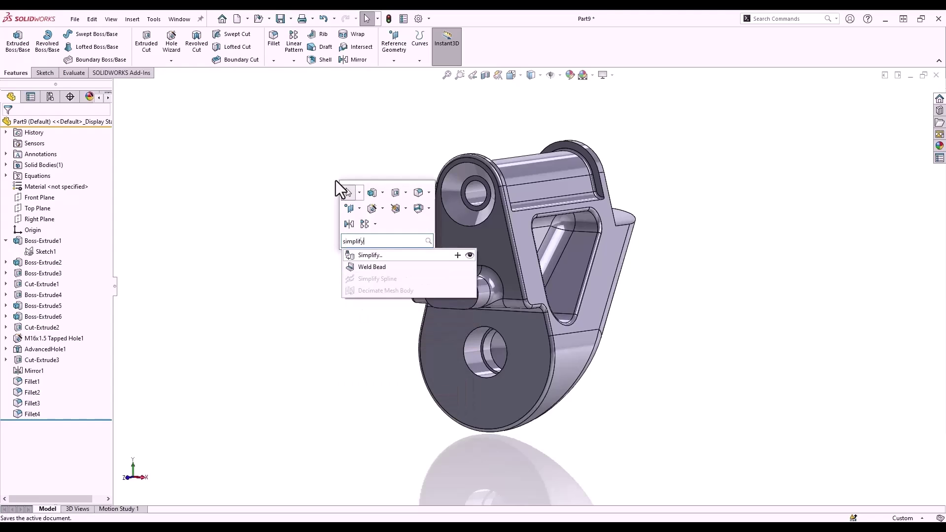
left_click(367, 256)
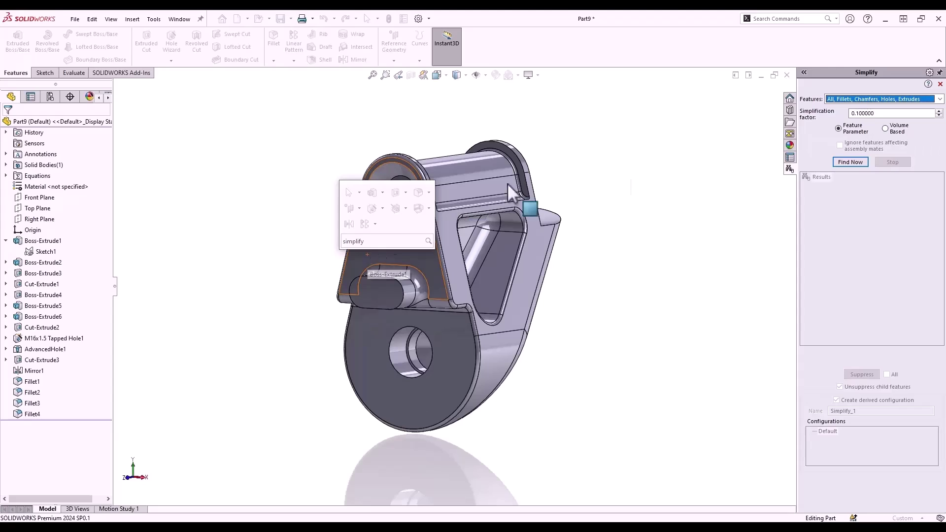
left_click(862, 113)
key("Delete")
type("5")
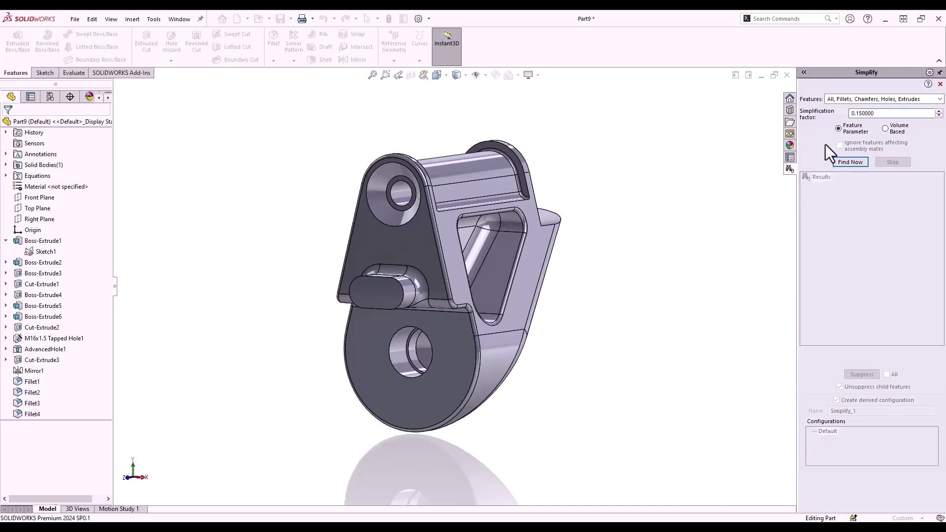
Find all five simplifiable features and suppress them in a derived Simplify_1 configuration.
left_click(844, 163)
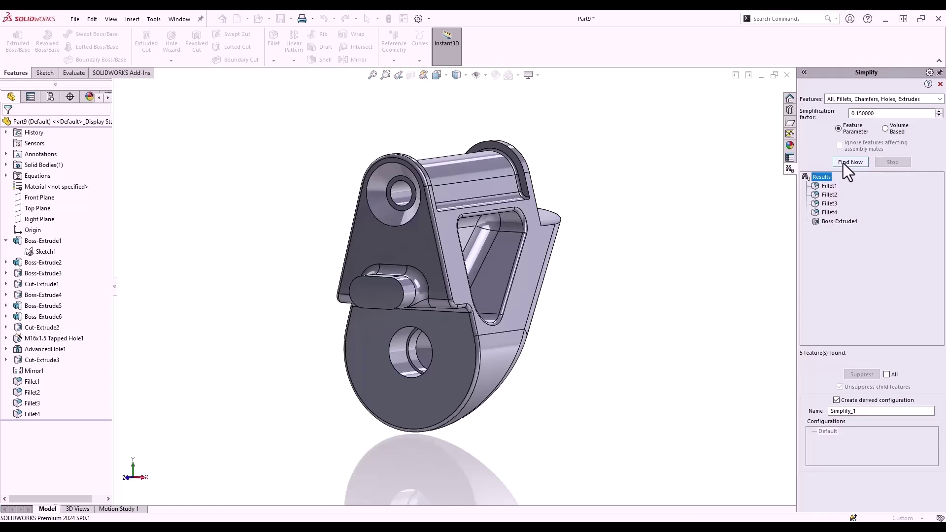
left_click(887, 375)
left_click(857, 374)
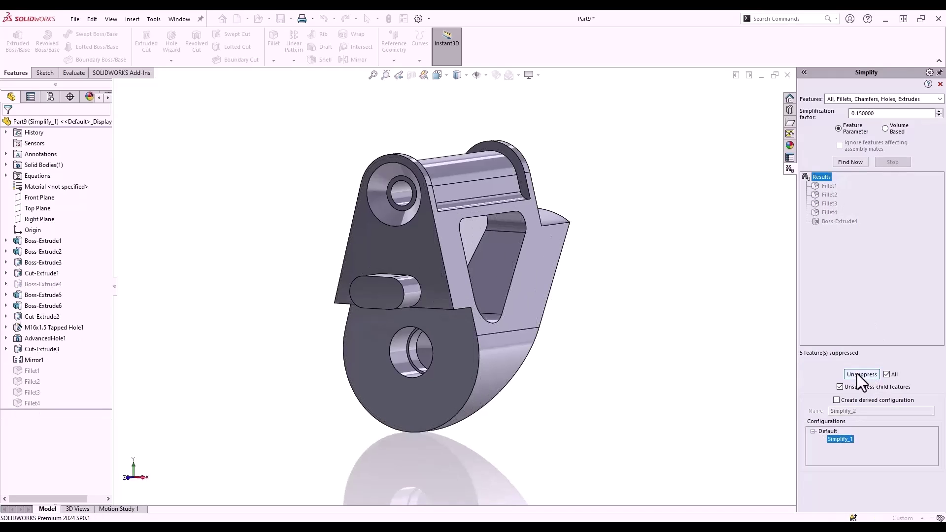
left_click(940, 84)
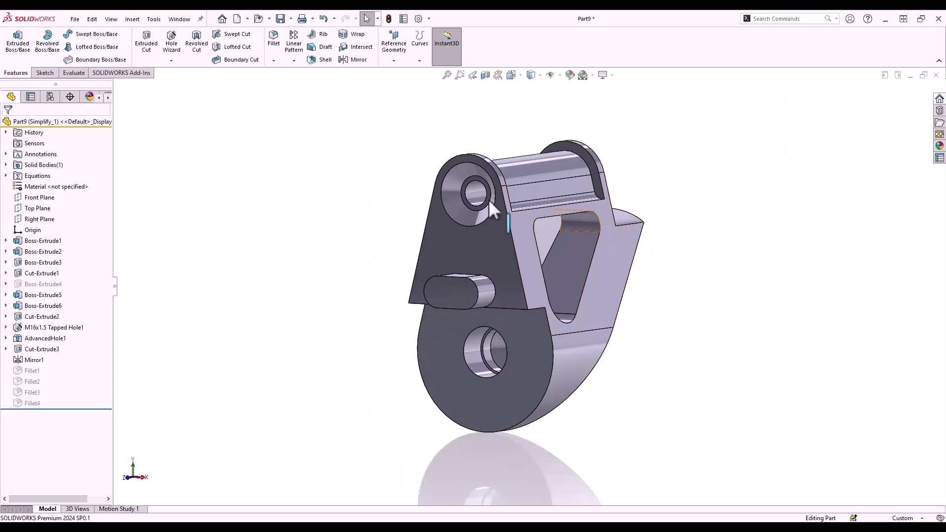
Activate the Default configuration from the ConfigurationManager.
left_click(50, 97)
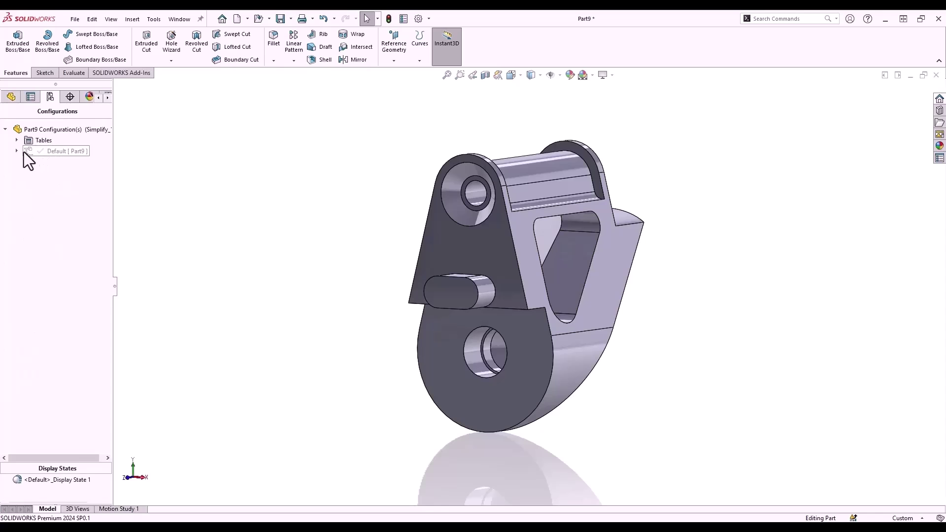
double_click(50, 154)
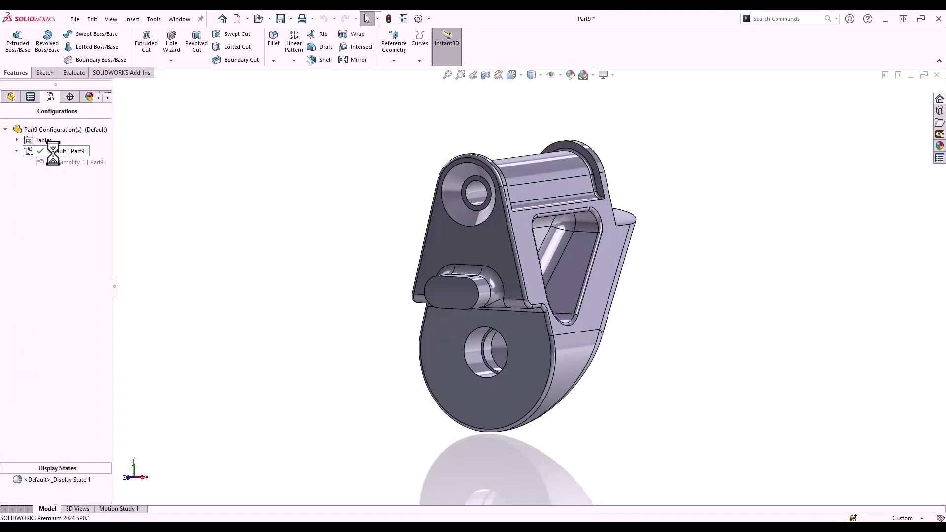
double_click(54, 162)
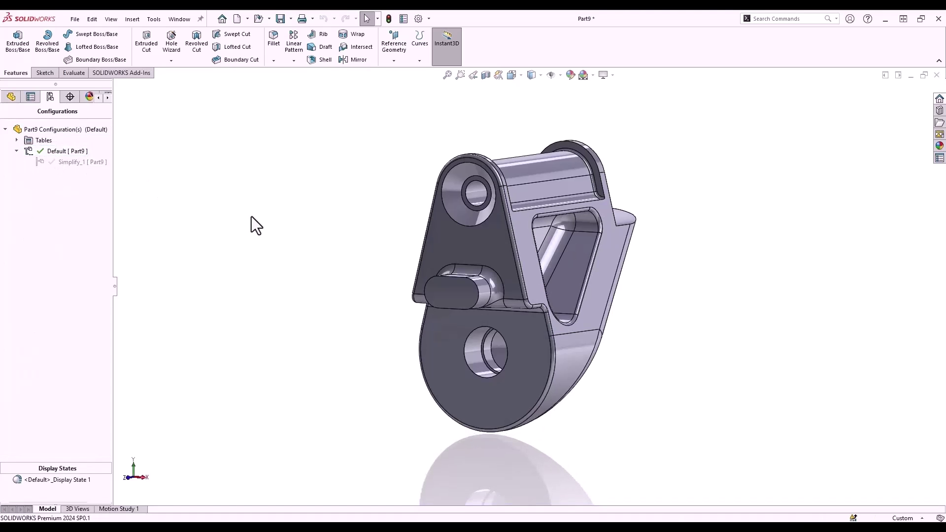